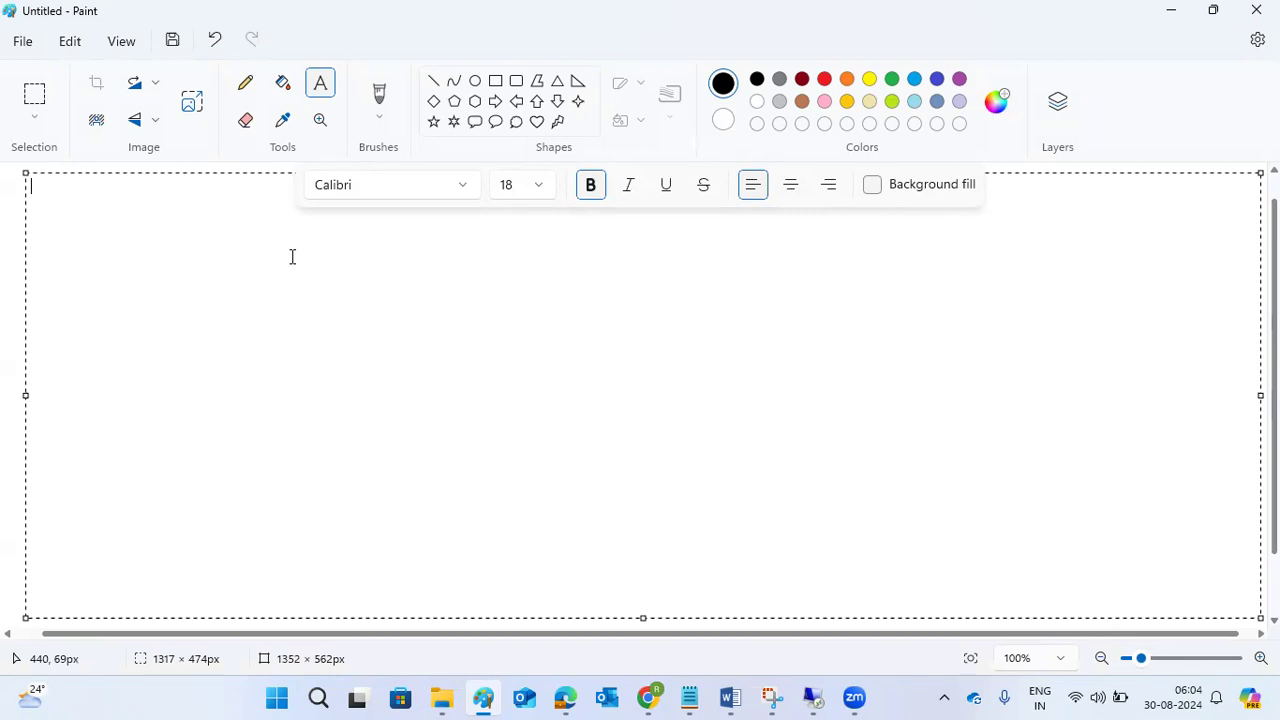
# Write the heading "Outgoing EMAILS:" in the text box and underline it with a row of equals signs.
pyautogui.write('Outgoing ')
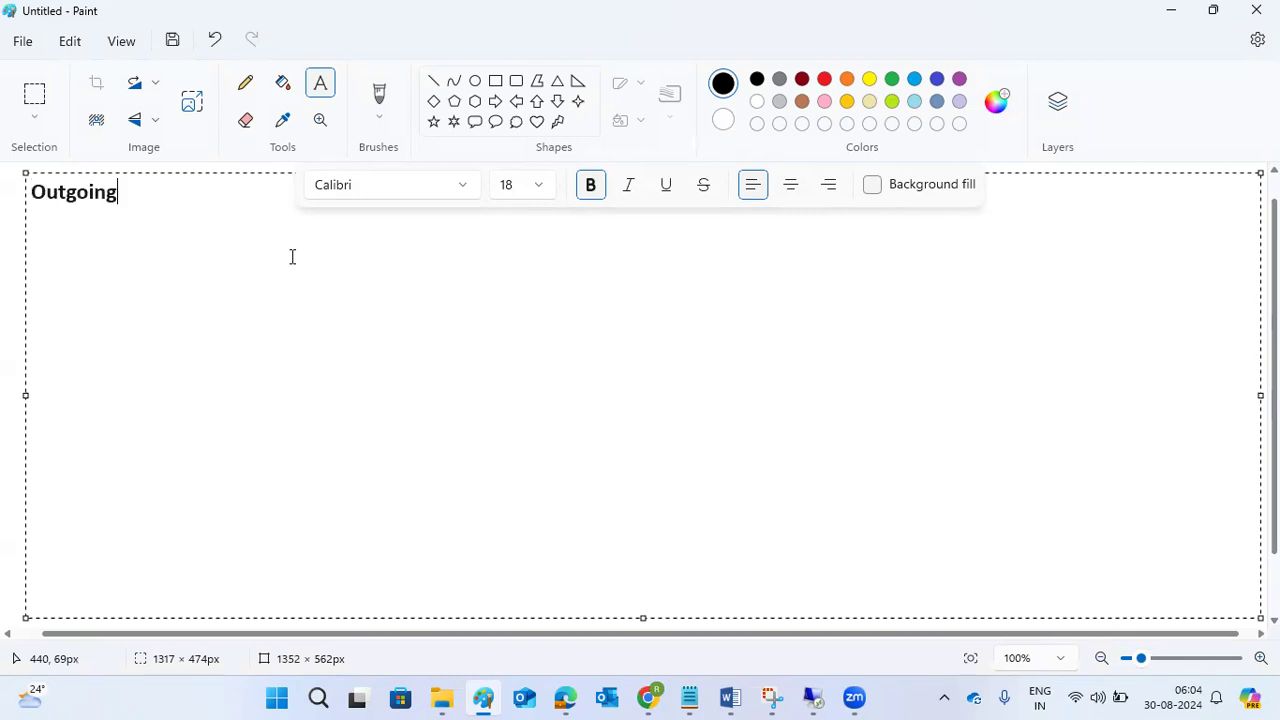
pyautogui.write('EMAIL')
pyautogui.press('BackSpace')
pyautogui.write('S:')
pyautogui.press('Return')
pyautogui.write('=================')
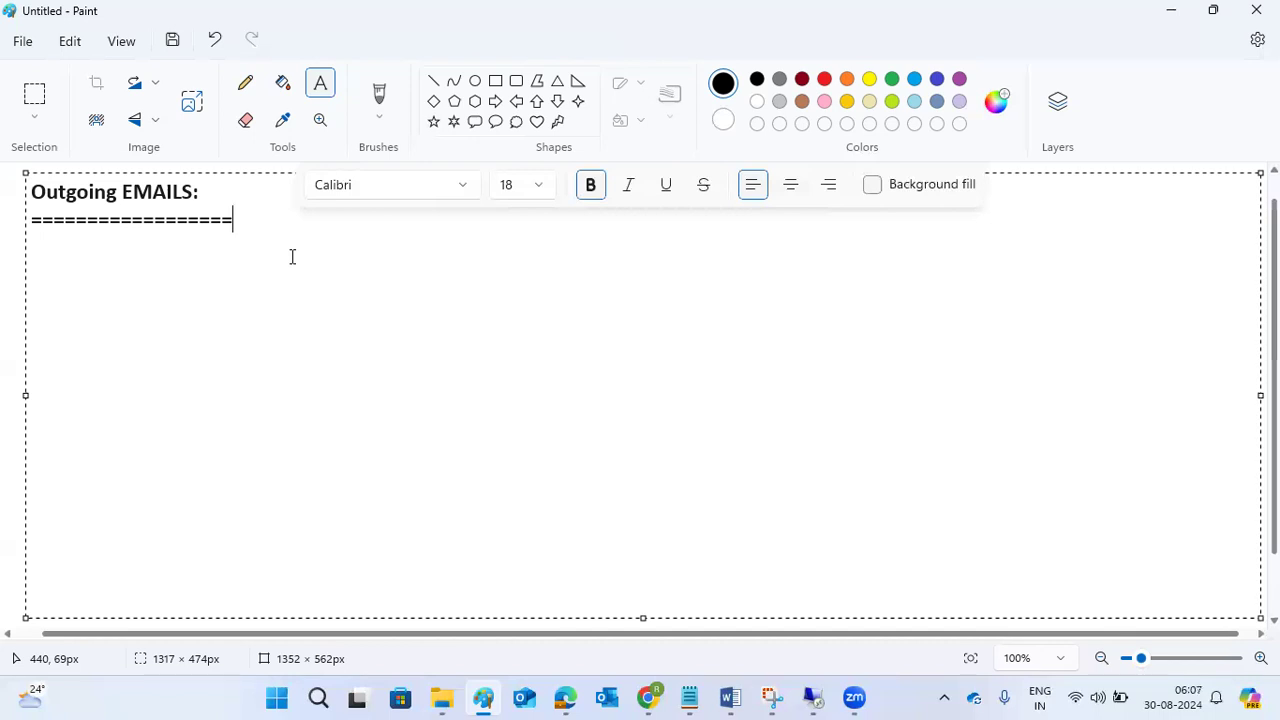
# Add the subheading "SCOT:" on the line directly below the row of equals signs.
pyautogui.press('Return')
pyautogui.write('SCOT:')
pyautogui.press('Up')
pyautogui.press('Delete')
pyautogui.moveTo(126, 257); pyautogui.dragTo(26, 251)
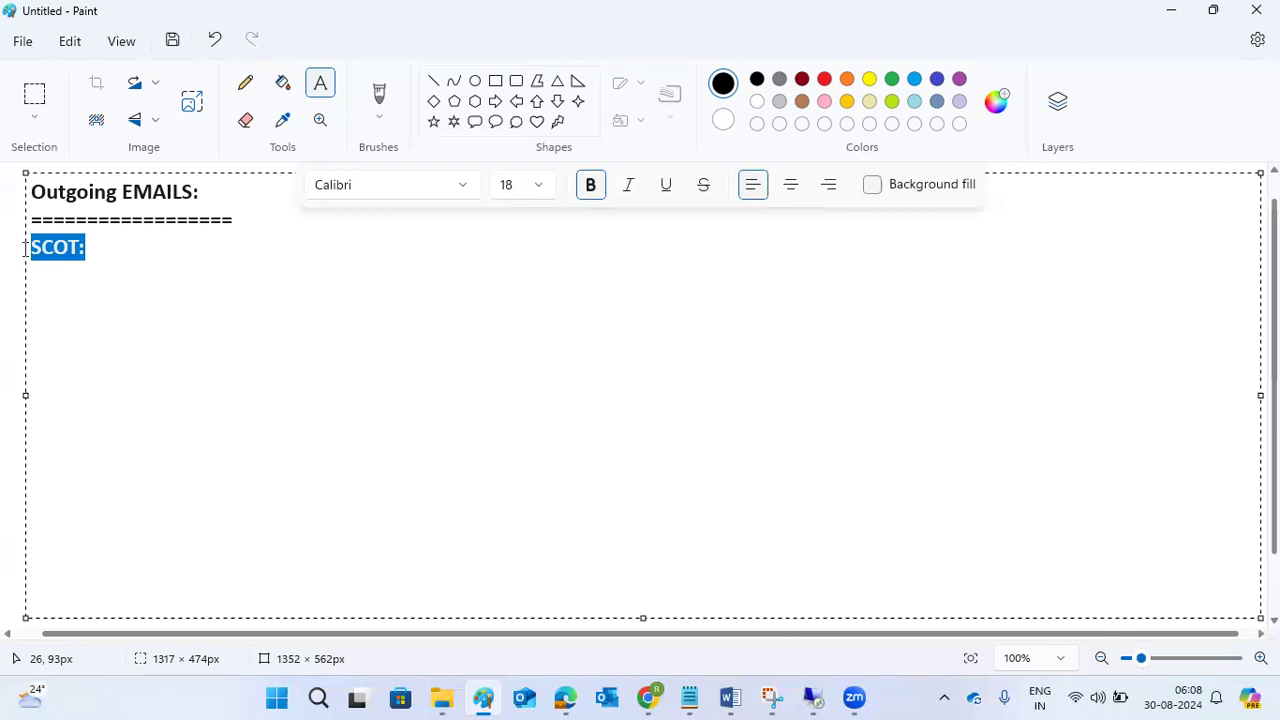
pyautogui.click(185, 253)
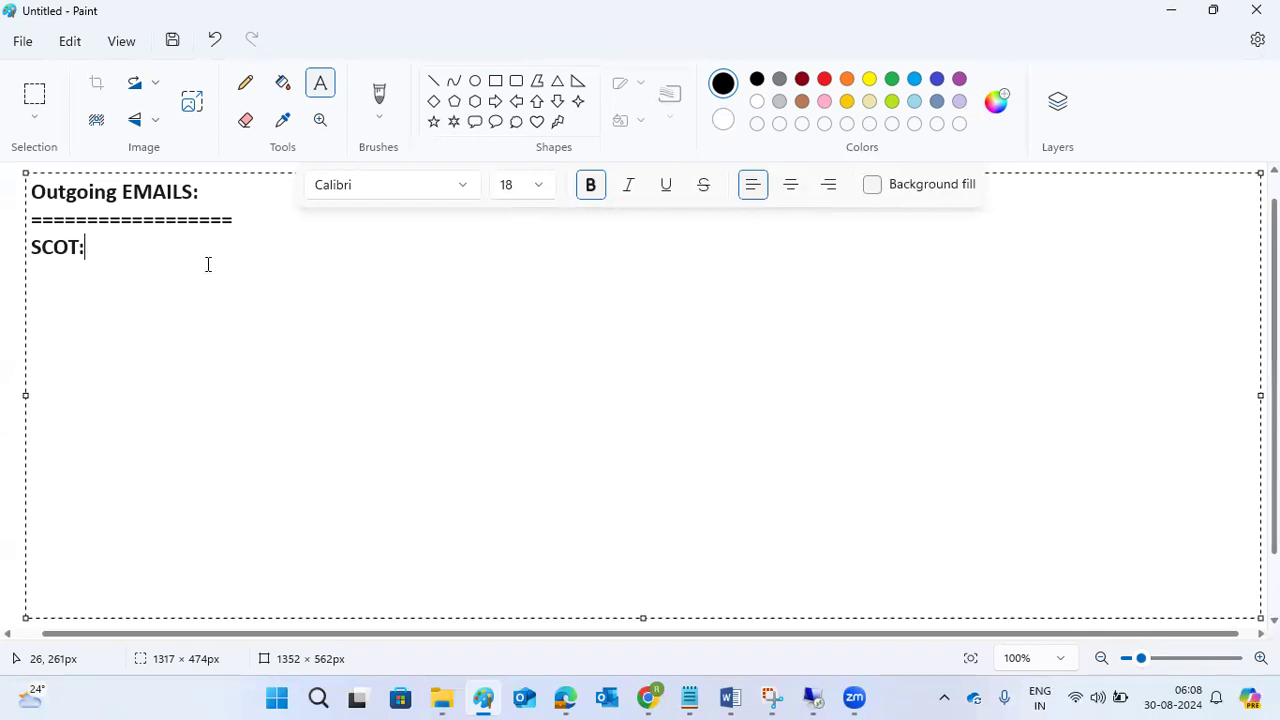
# Switch to the SAP Easy Access window in the remote desktop session and open transaction SCOT.
pyautogui.click(808, 695)
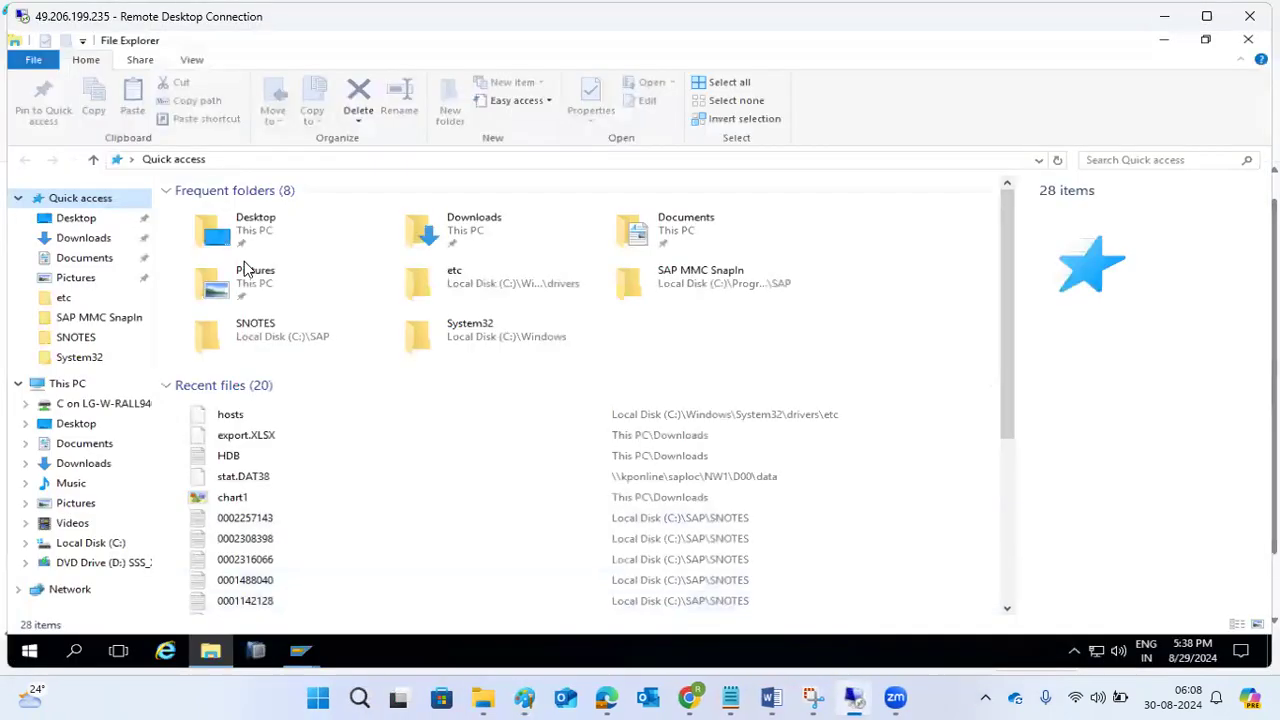
pyautogui.moveTo(300, 651)
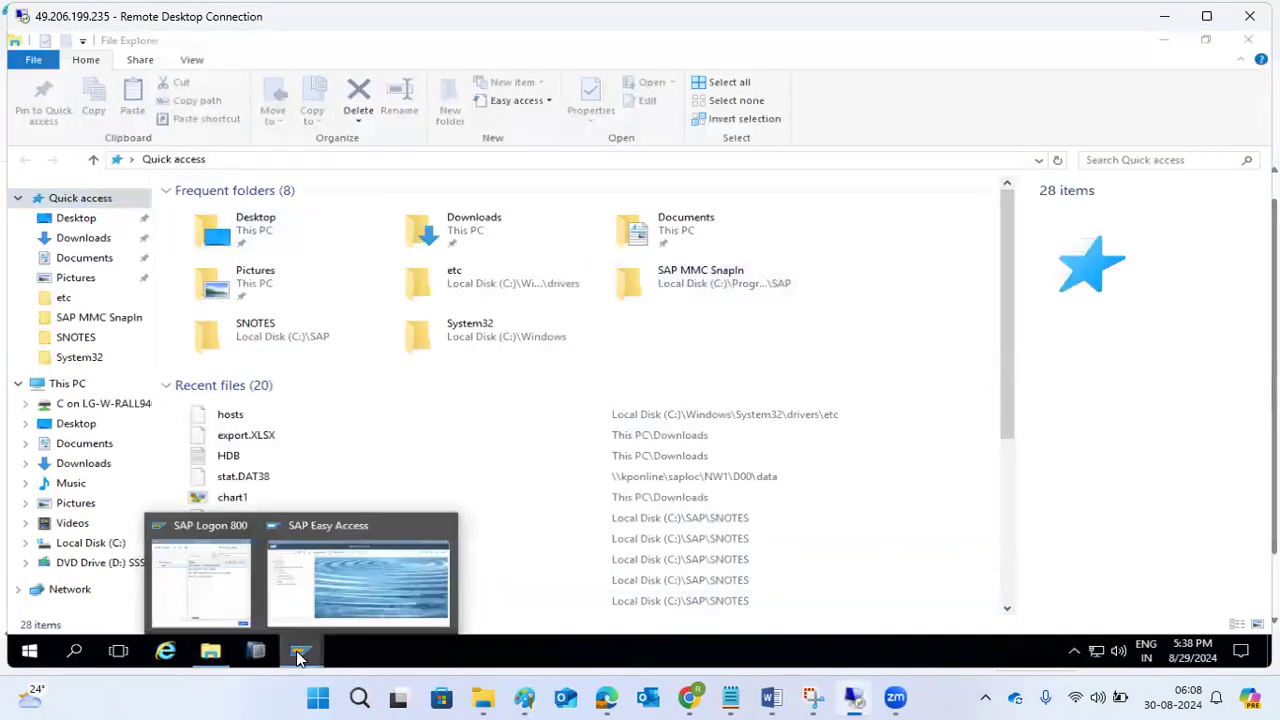
pyautogui.click(351, 593)
pyautogui.write('scot')
pyautogui.press('Return')
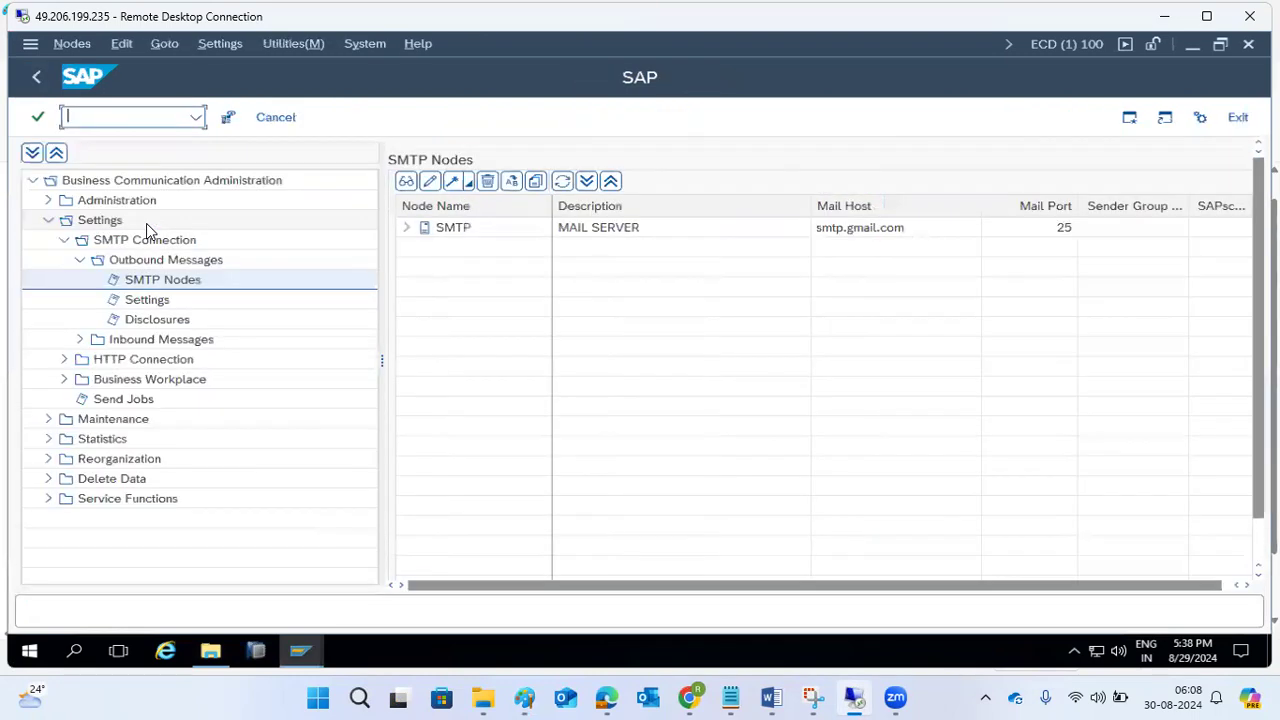
# Delete the existing SMTP node described as MAIL SERVER and confirm the deletion.
pyautogui.rightClick(596, 234)
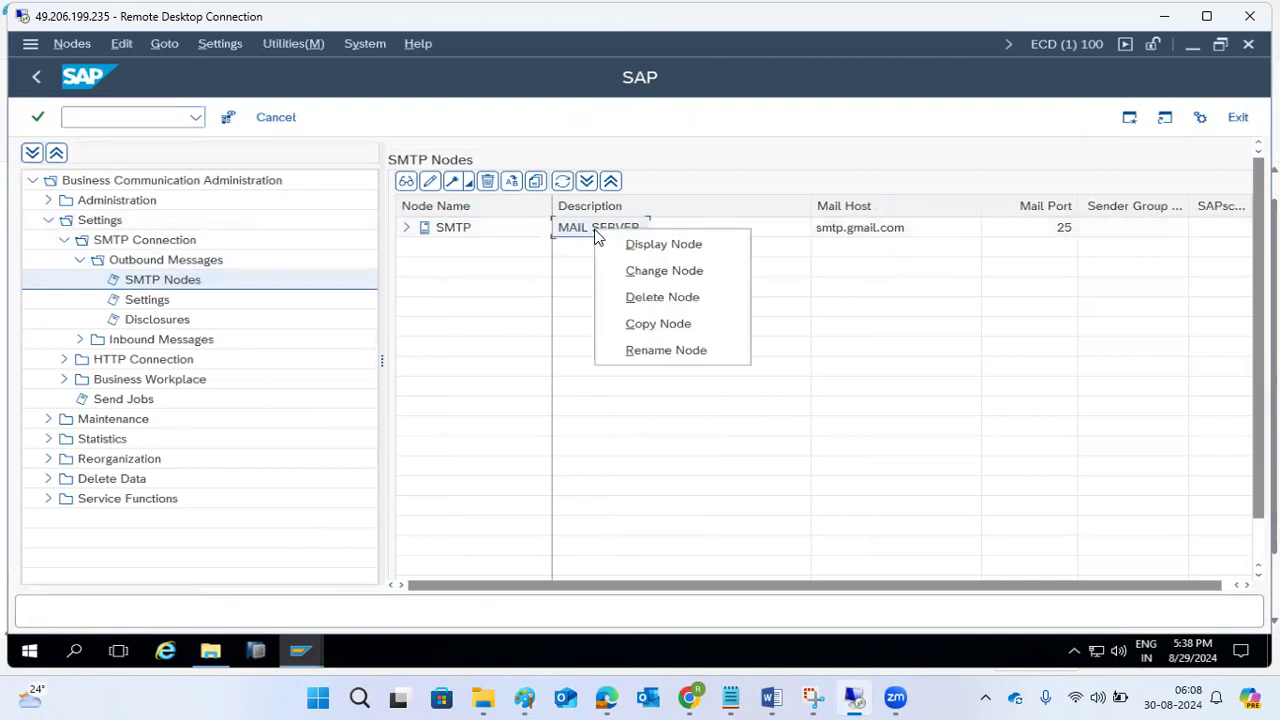
pyautogui.click(630, 292)
pyautogui.click(318, 426)
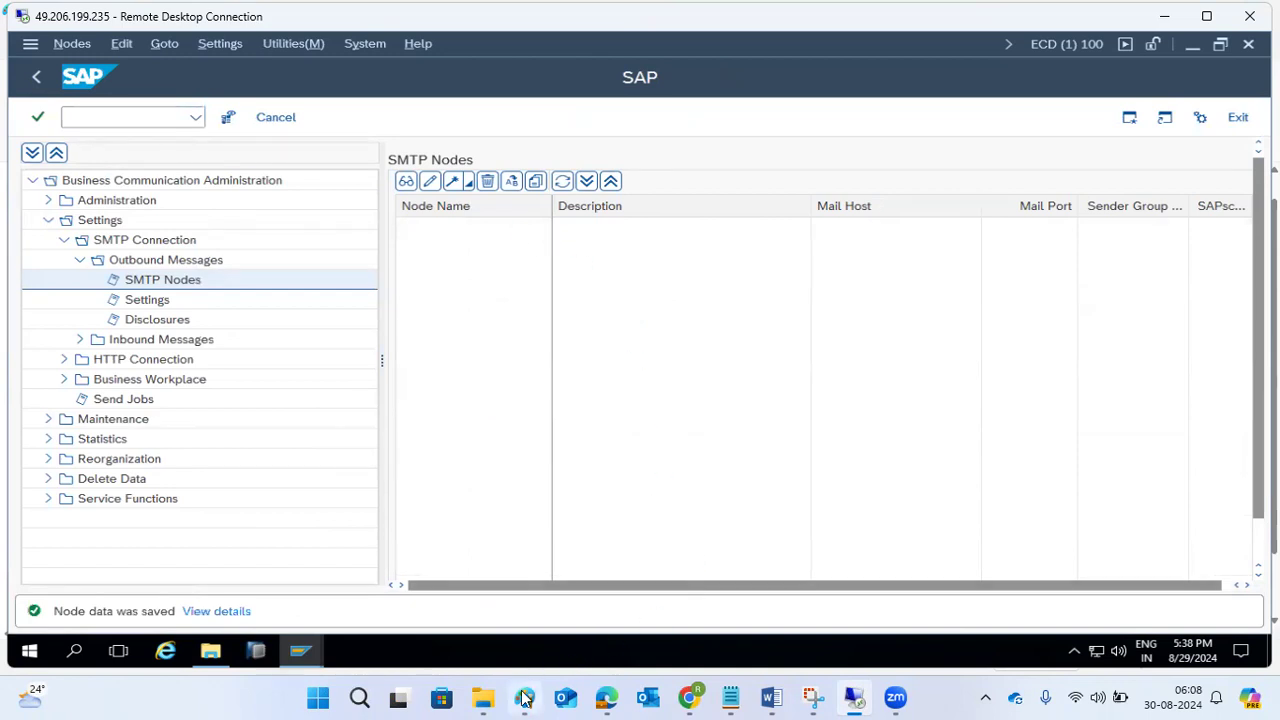
# Switch back to Paint and add the first note, "1)We need MAIL SERVER", below the SCOT subheading after a blank line.
pyautogui.moveTo(483, 697)
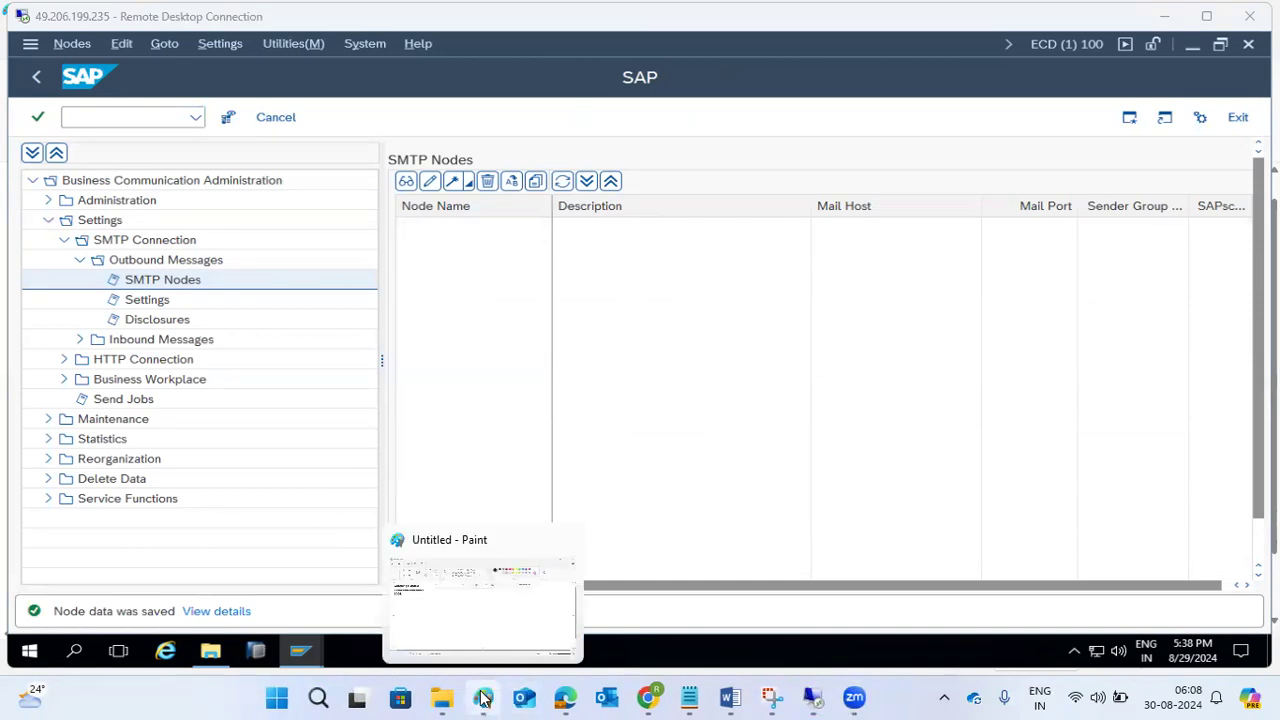
pyautogui.click(474, 631)
pyautogui.press('Return')
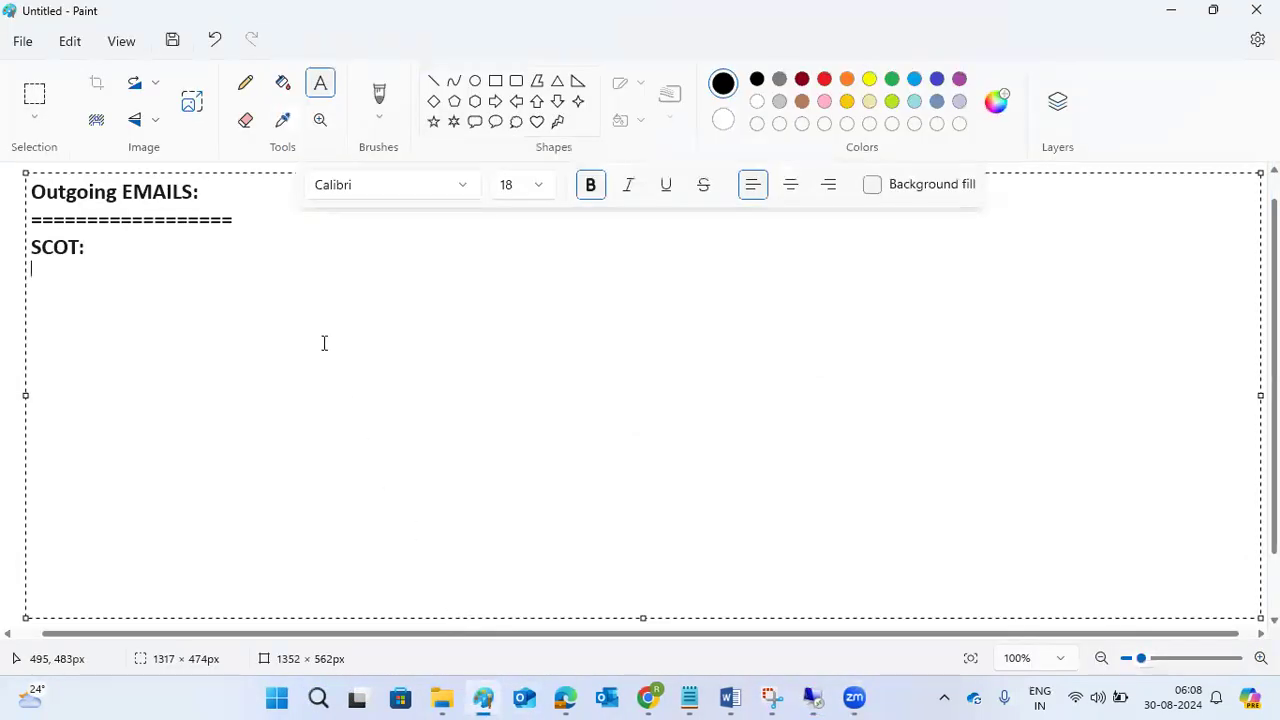
pyautogui.write('1)')
pyautogui.write('We need MAI')
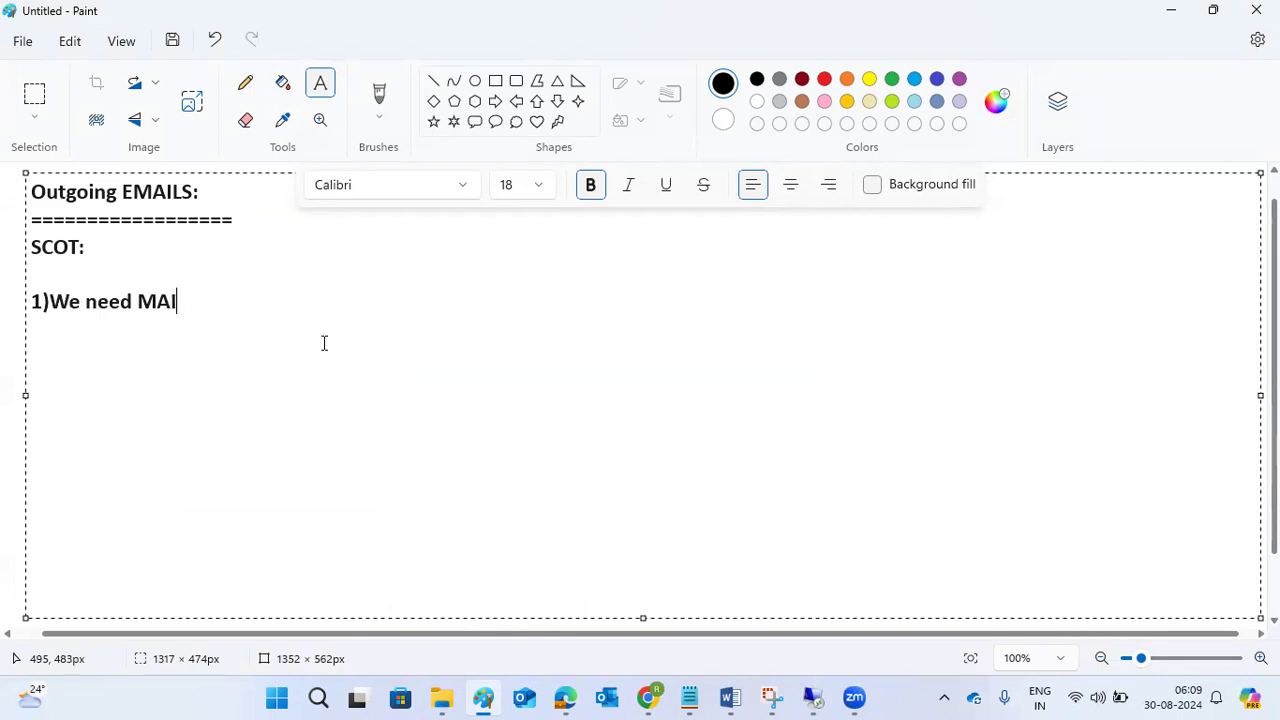
pyautogui.write('L SERVER')
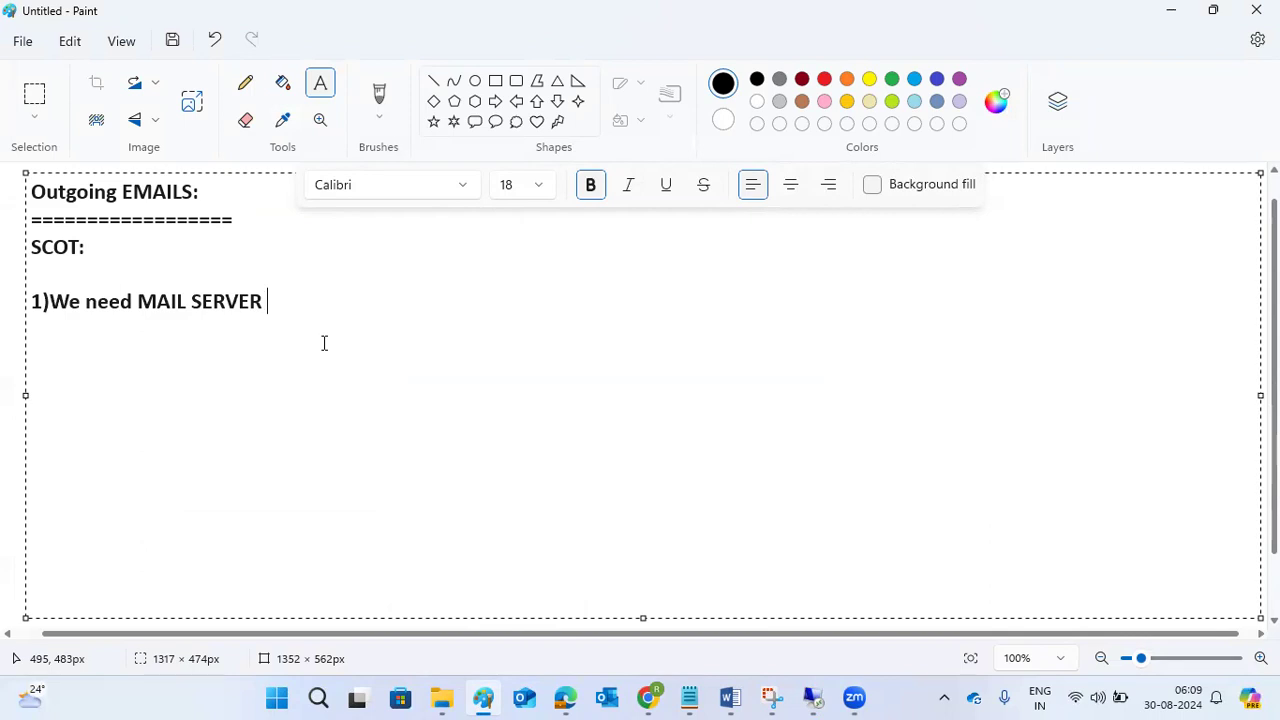
# Add the second note, "2)SMTP -25", below the mail server note.
pyautogui.press('Return')
pyautogui.write('2)SMTP ')
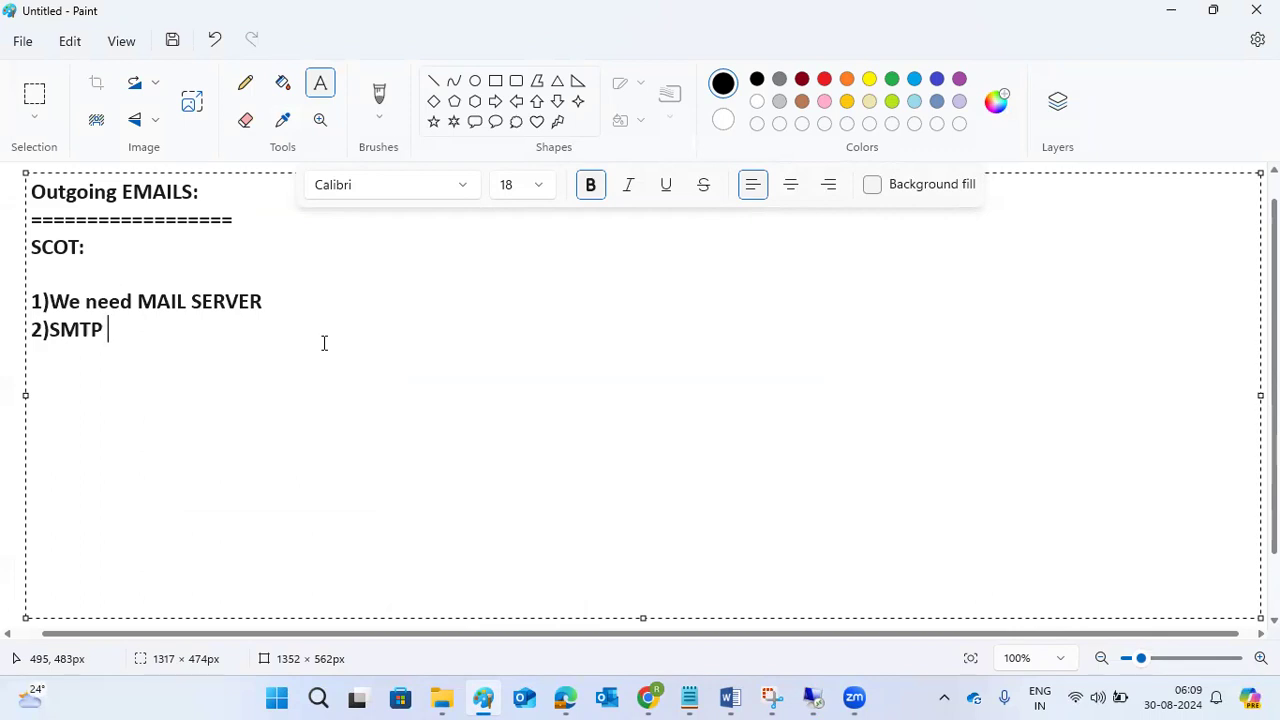
pyautogui.write(' -25')
pyautogui.moveTo(137, 300); pyautogui.dragTo(268, 308)
pyautogui.click(266, 308)
pyautogui.click(204, 327)
# Add the third note, "3)SMTP port should be active in RZ10 and SMICM".
pyautogui.press('Return')
pyautogui.write('3)SMTP port ')
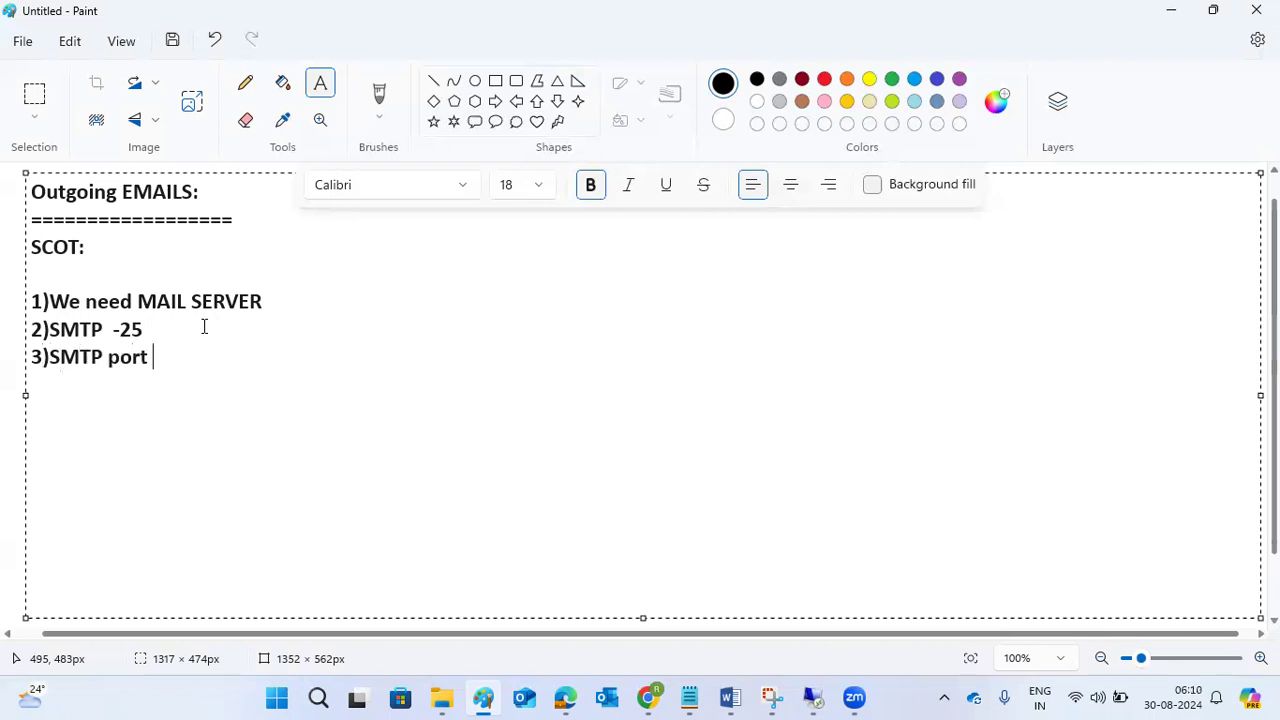
pyautogui.write('should be active in RZ10 ')
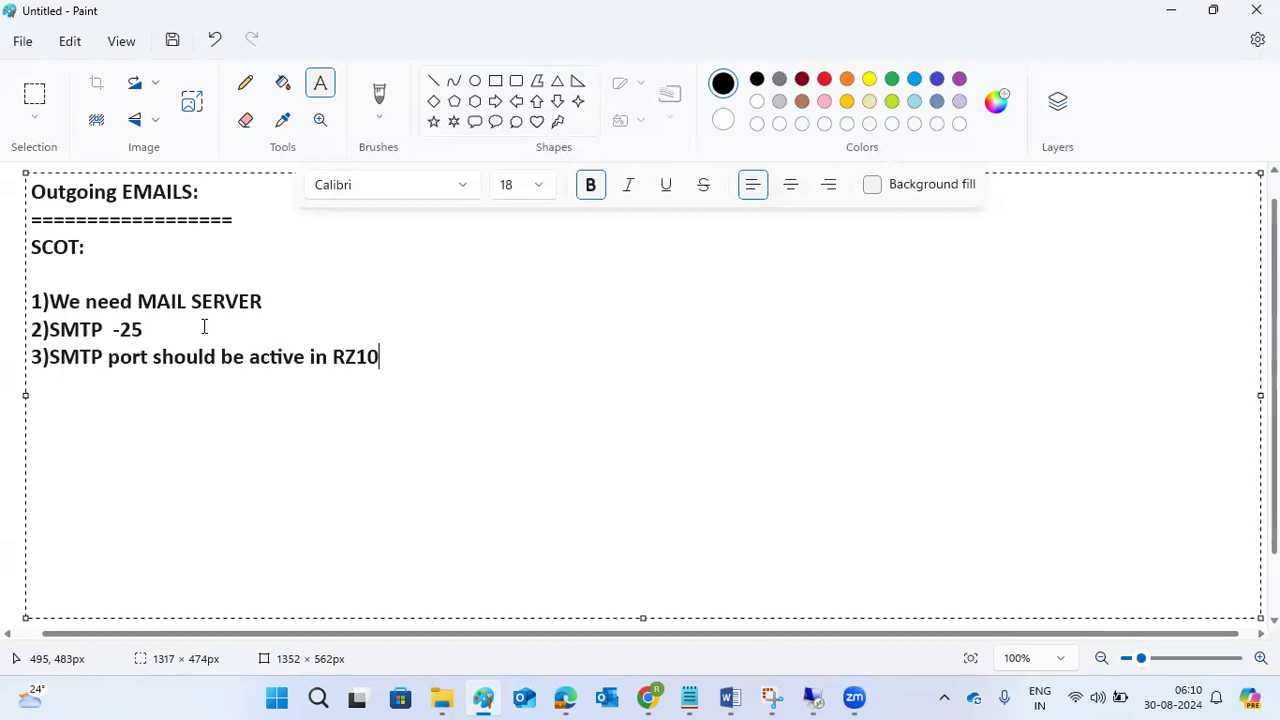
pyautogui.write('and SMICM')
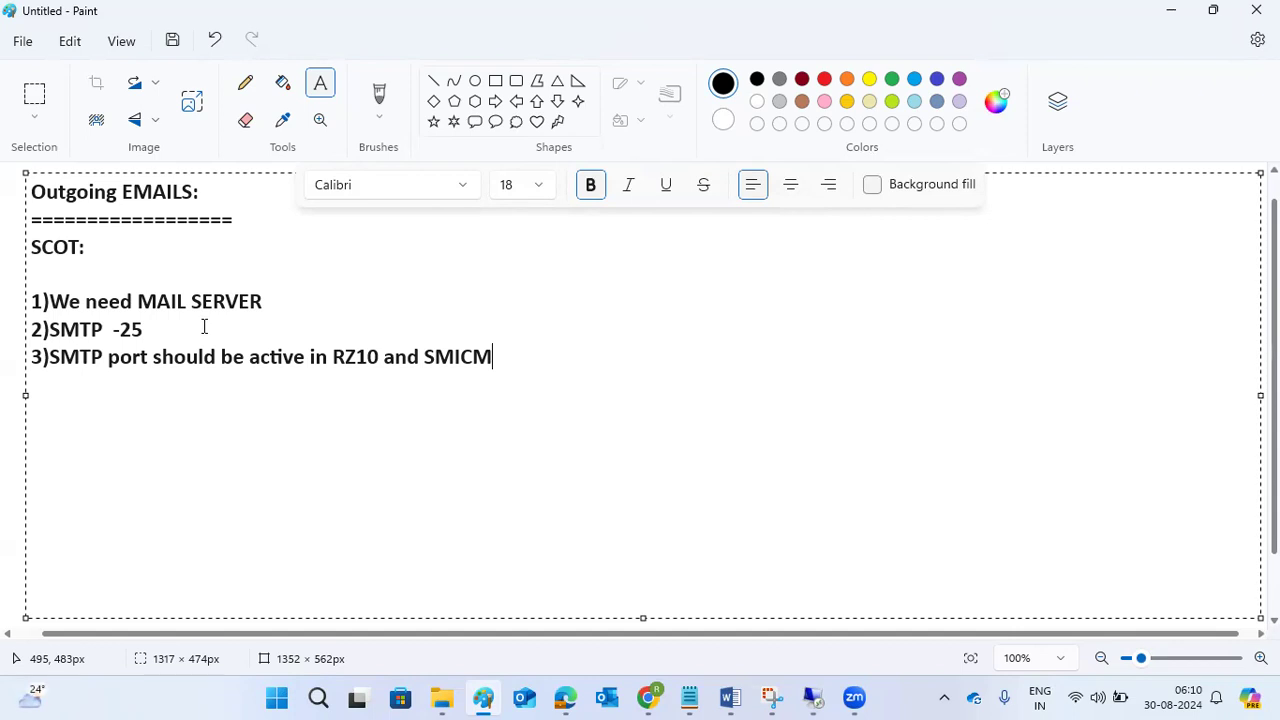
# Add the fourth note, "4)SCOT - enable the SMTP node".
pyautogui.press('Return')
pyautogui.write('4)SCOT - e')
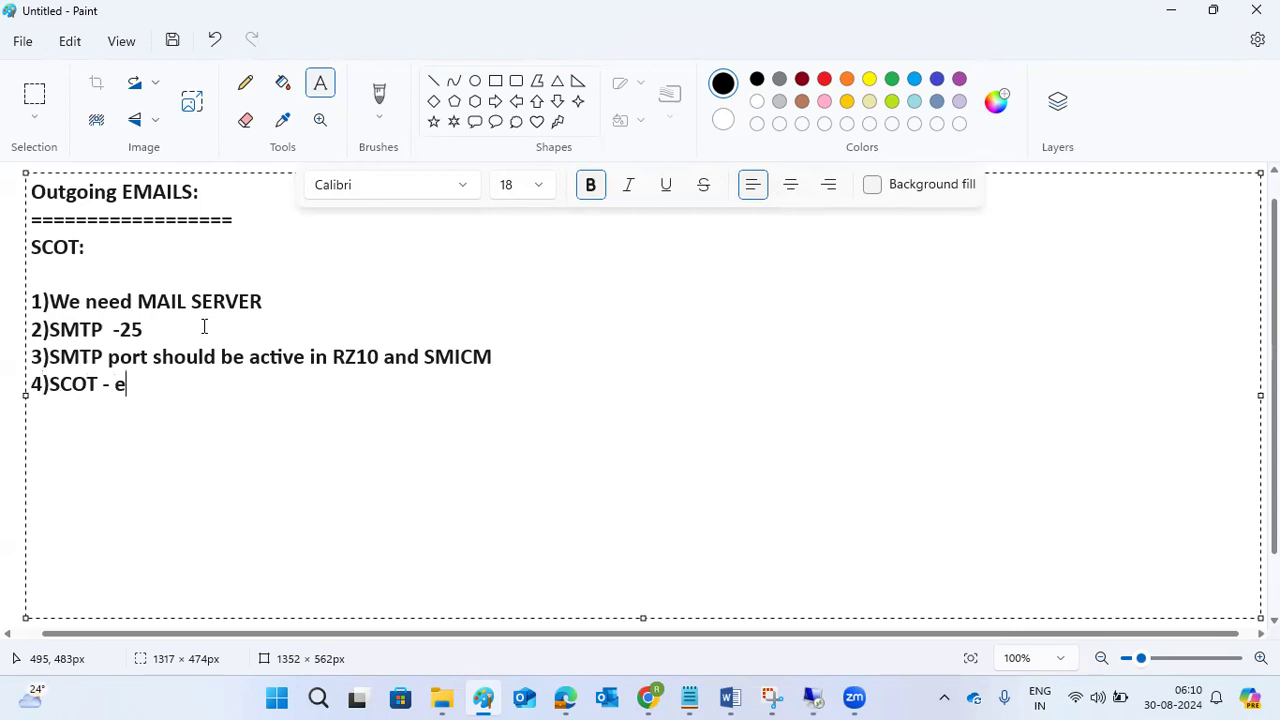
pyautogui.write('nable the SMTP node')
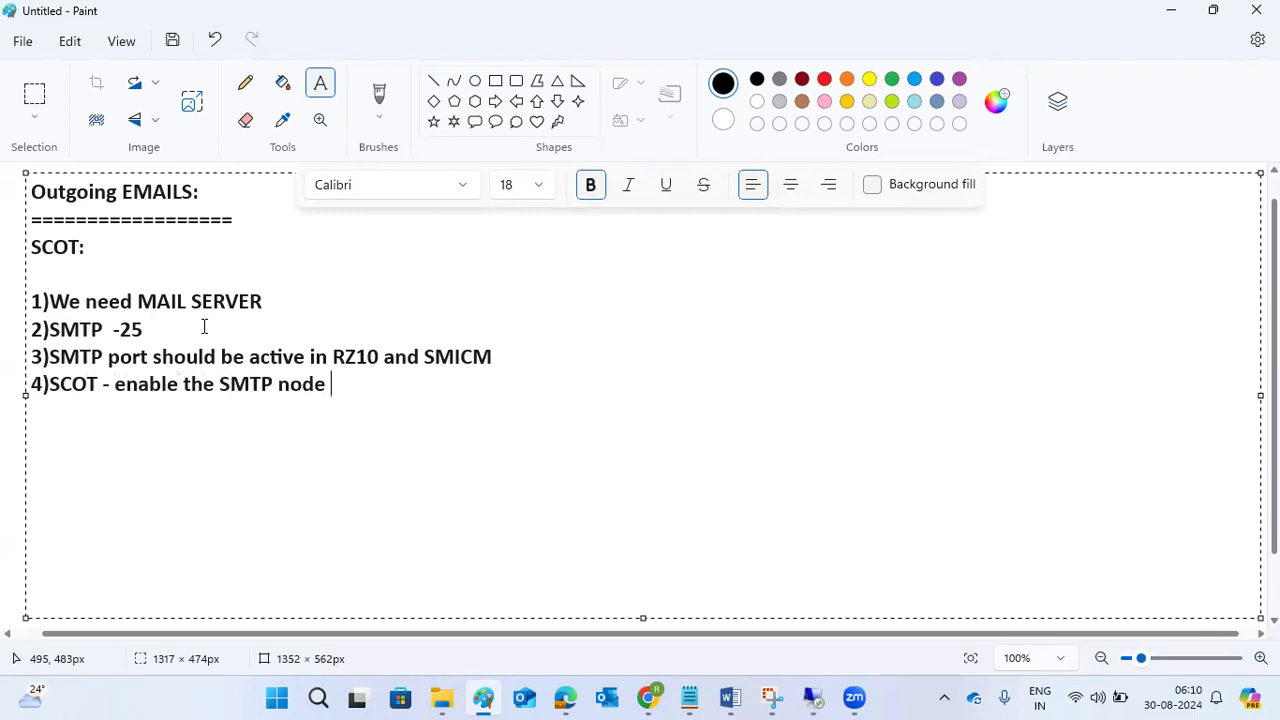
# Add the fifth note, "5)perform the configuration", correcting the misspelled first word with the spelling suggestion.
pyautogui.press('Return')
pyautogui.write('5)')
pyautogui.write('prform ')
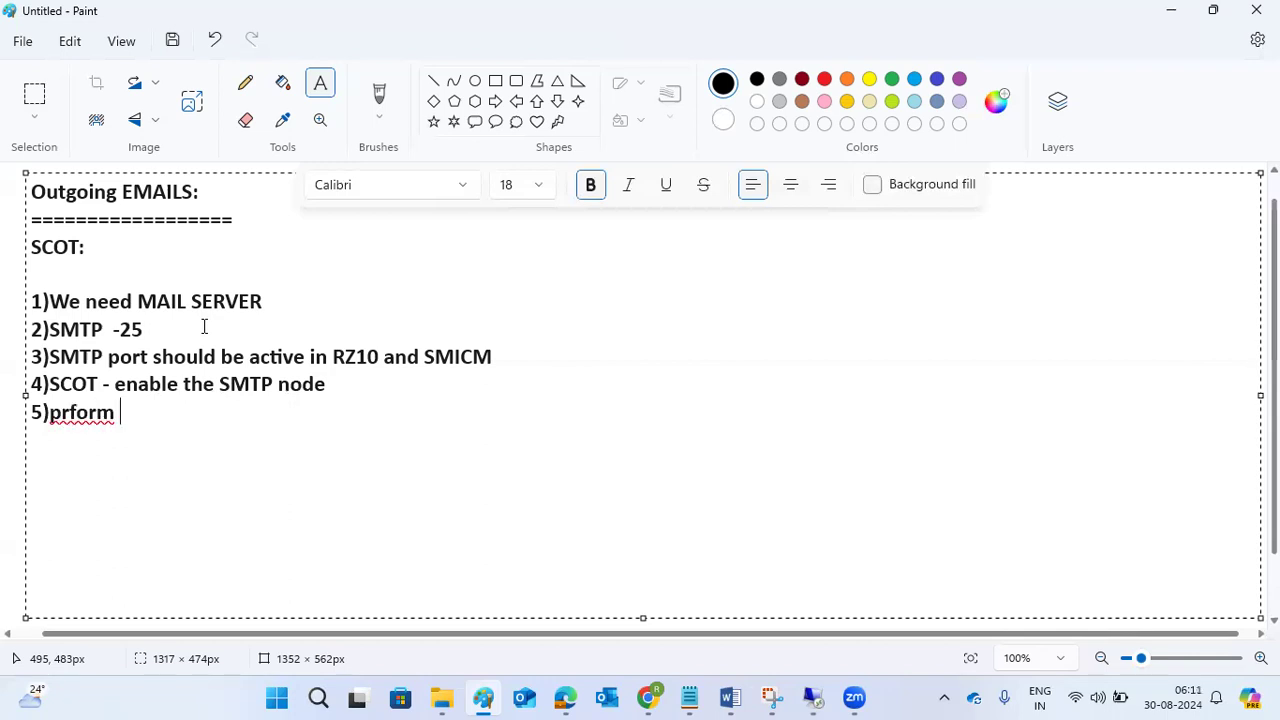
pyautogui.write('the configuration')
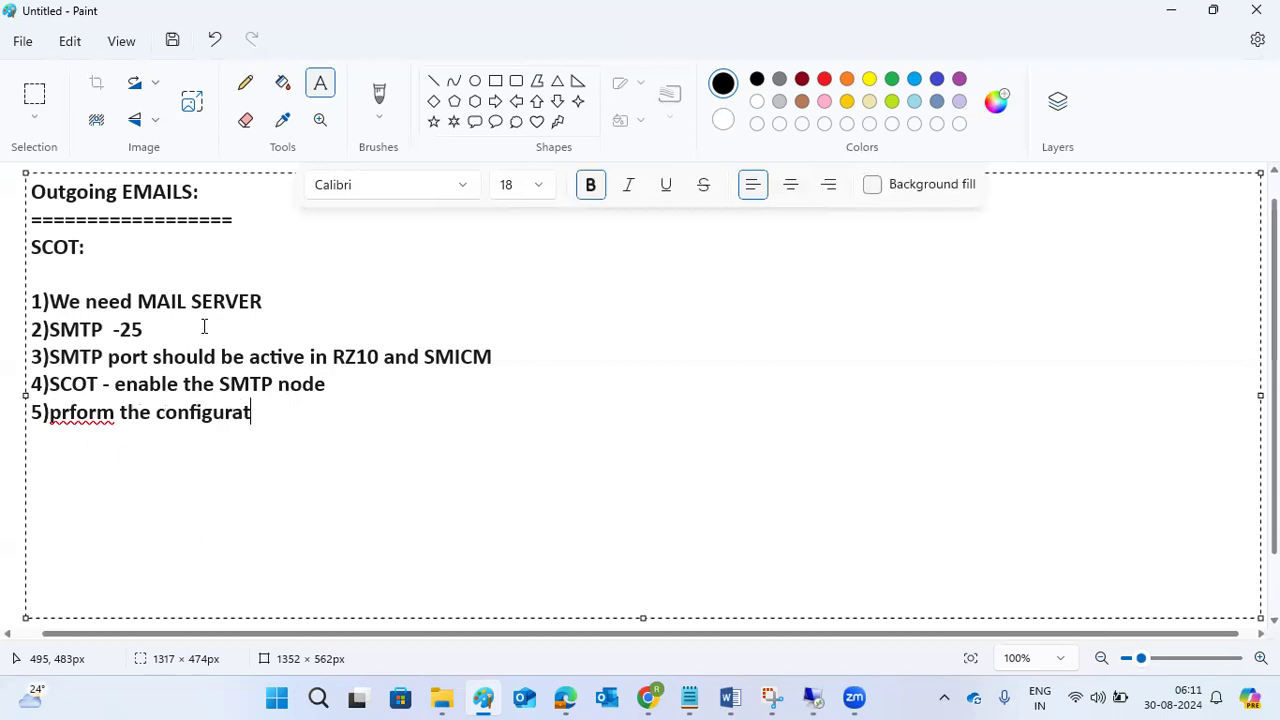
pyautogui.click(70, 412)
pyautogui.rightClick(72, 416)
pyautogui.click(309, 484)
pyautogui.click(322, 411)
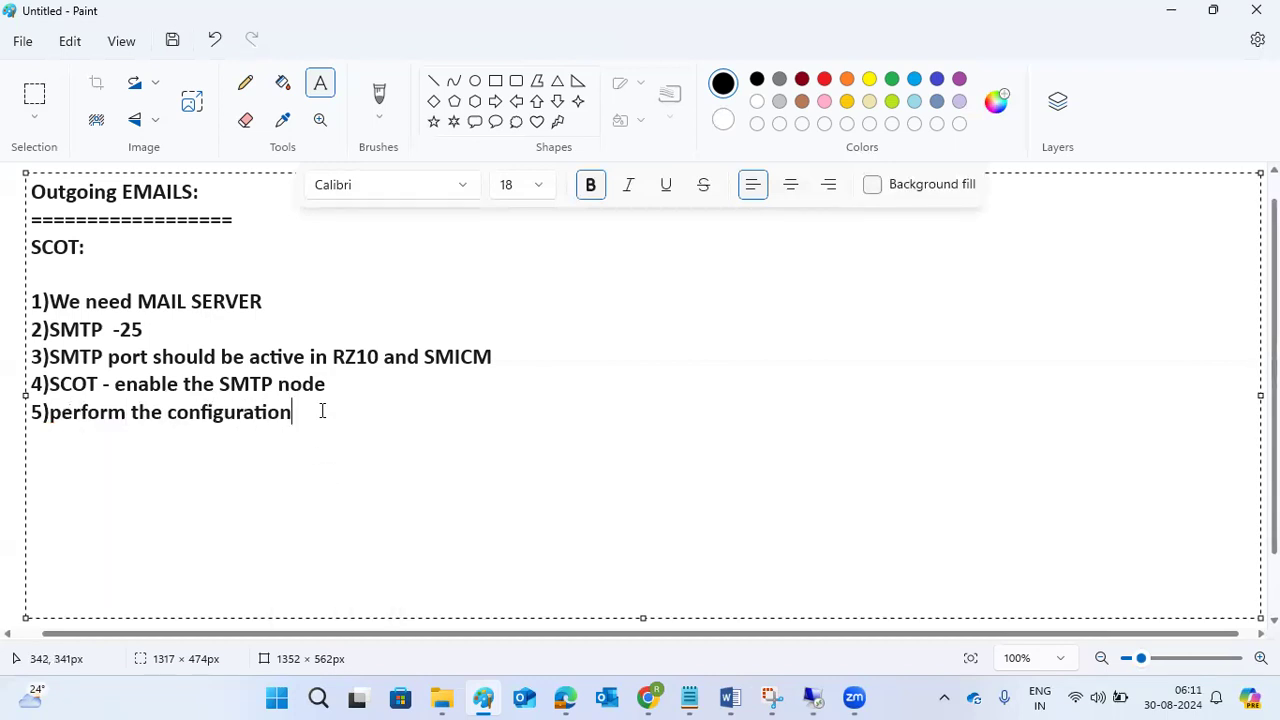
# Add the sixth note, "6)configure the SAP connect job for sendingthe emails".
pyautogui.press('Return')
pyautogui.write('6)')
pyautogui.write('configure the ')
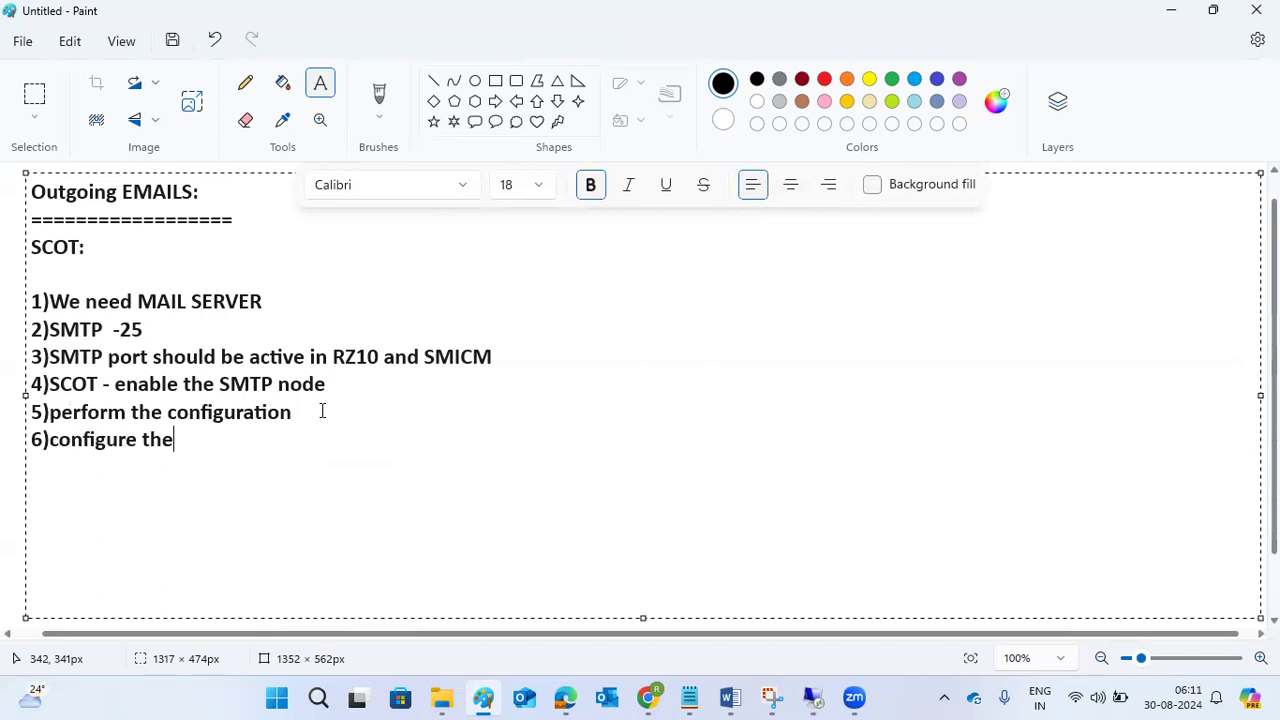
pyautogui.write('SCOT job')
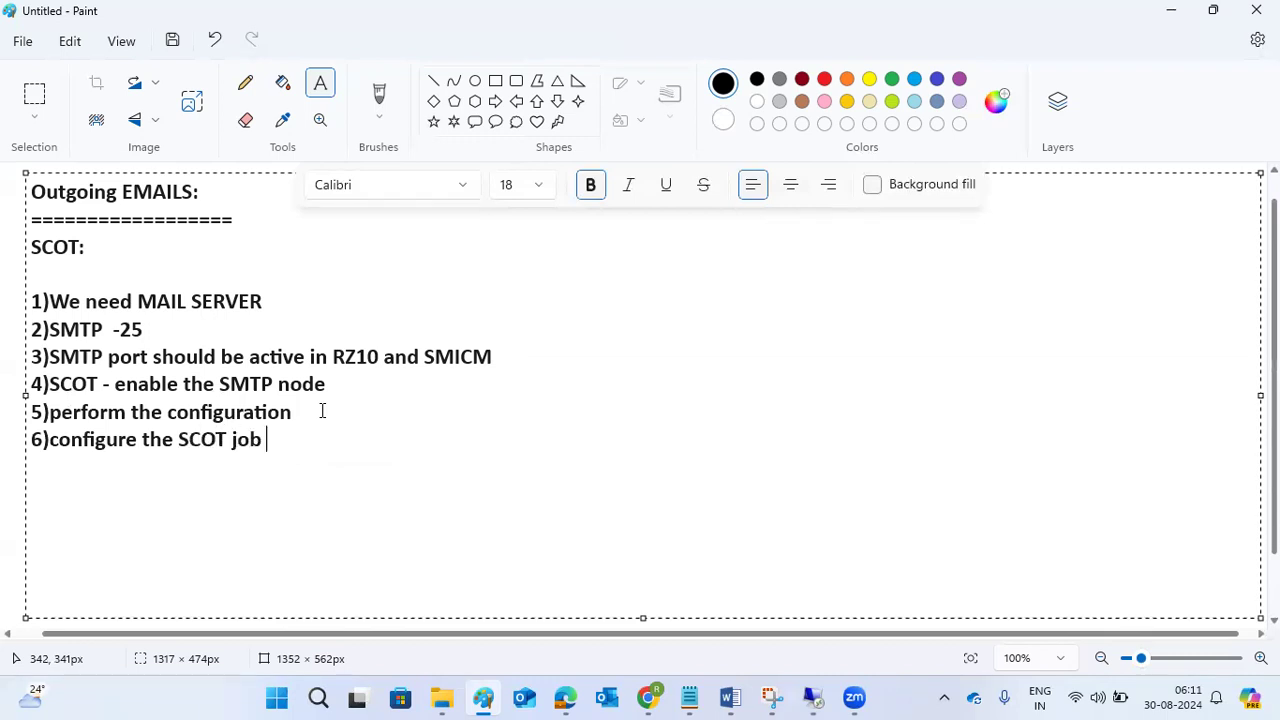
pyautogui.press('BackSpace')
pyautogui.press('BackSpace')
pyautogui.press('BackSpace')
pyautogui.press('BackSpace')
pyautogui.press('BackSpace')
pyautogui.press('BackSpace')
pyautogui.press('BackSpace')
pyautogui.press('BackSpace')
pyautogui.write('AP co')
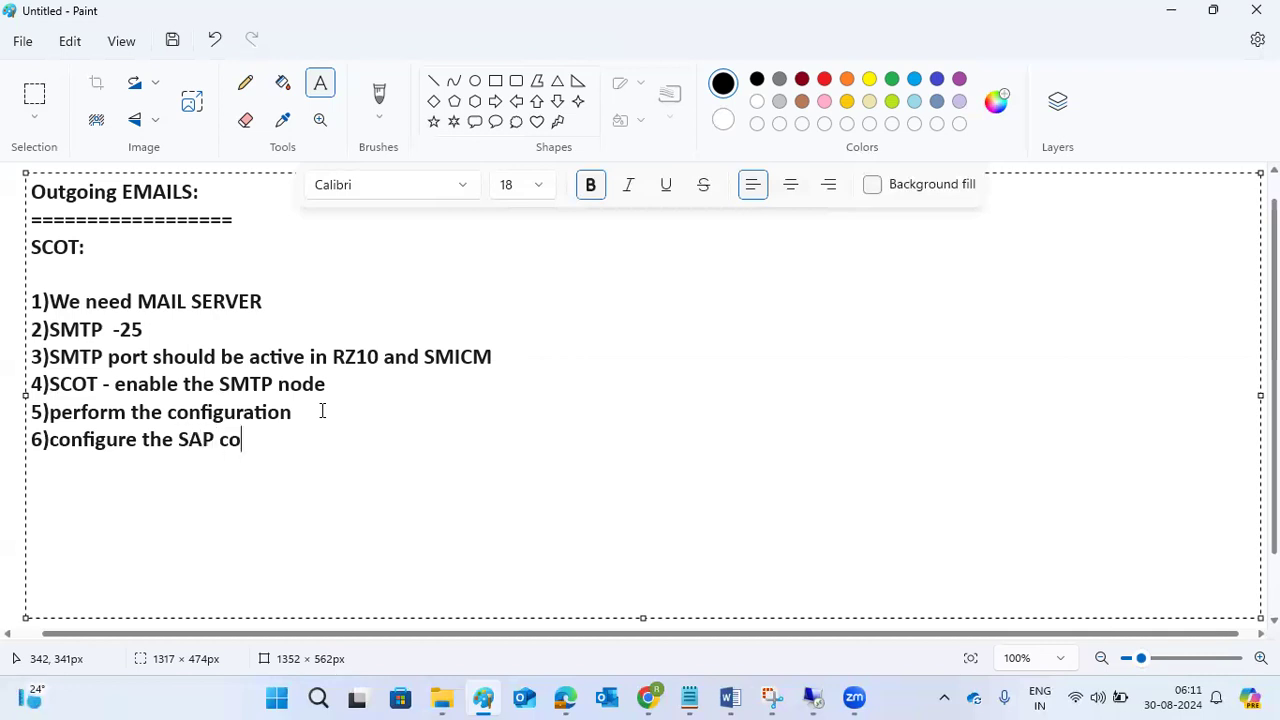
pyautogui.write('nnect job')
pyautogui.press('BackSpace')
pyautogui.press('BackSpace')
pyautogui.write('for sendingthe emails')
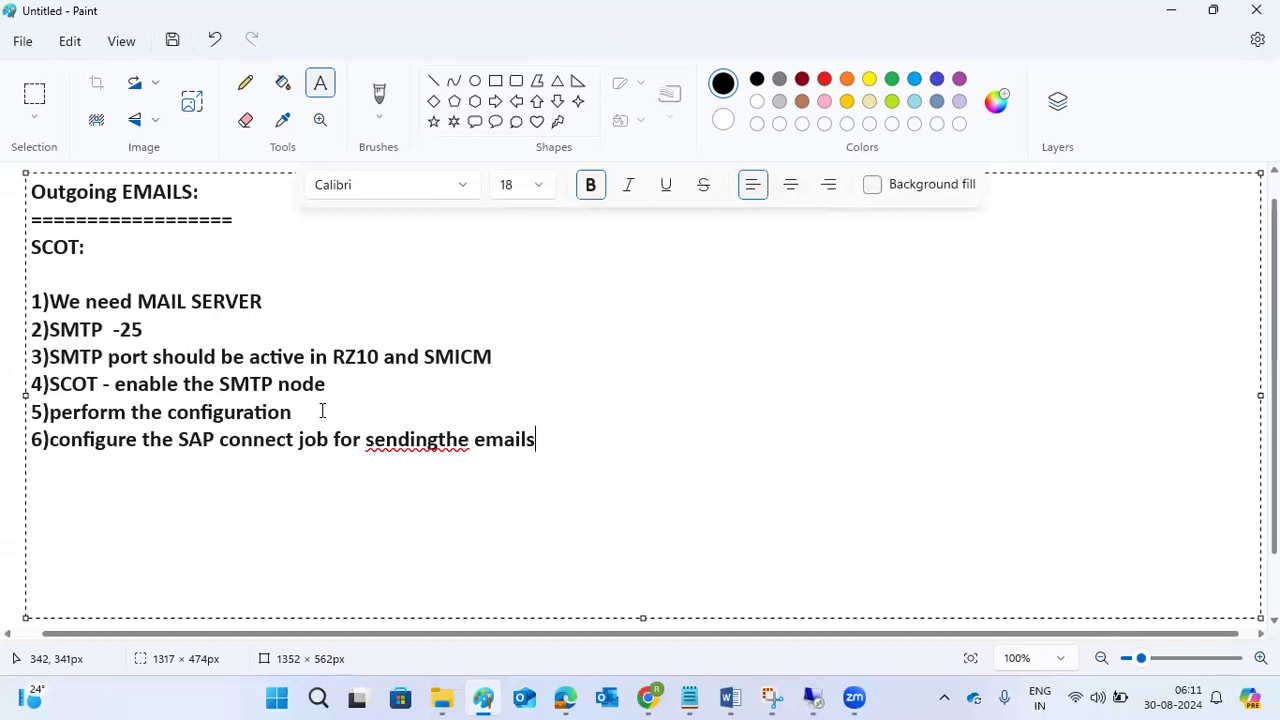
# Add the seventh note, "7)SICF - Activate SAPCONNECT service", and start an empty item "8)" below it.
pyautogui.press('Return')
pyautogui.write('7)SICF - Activate')
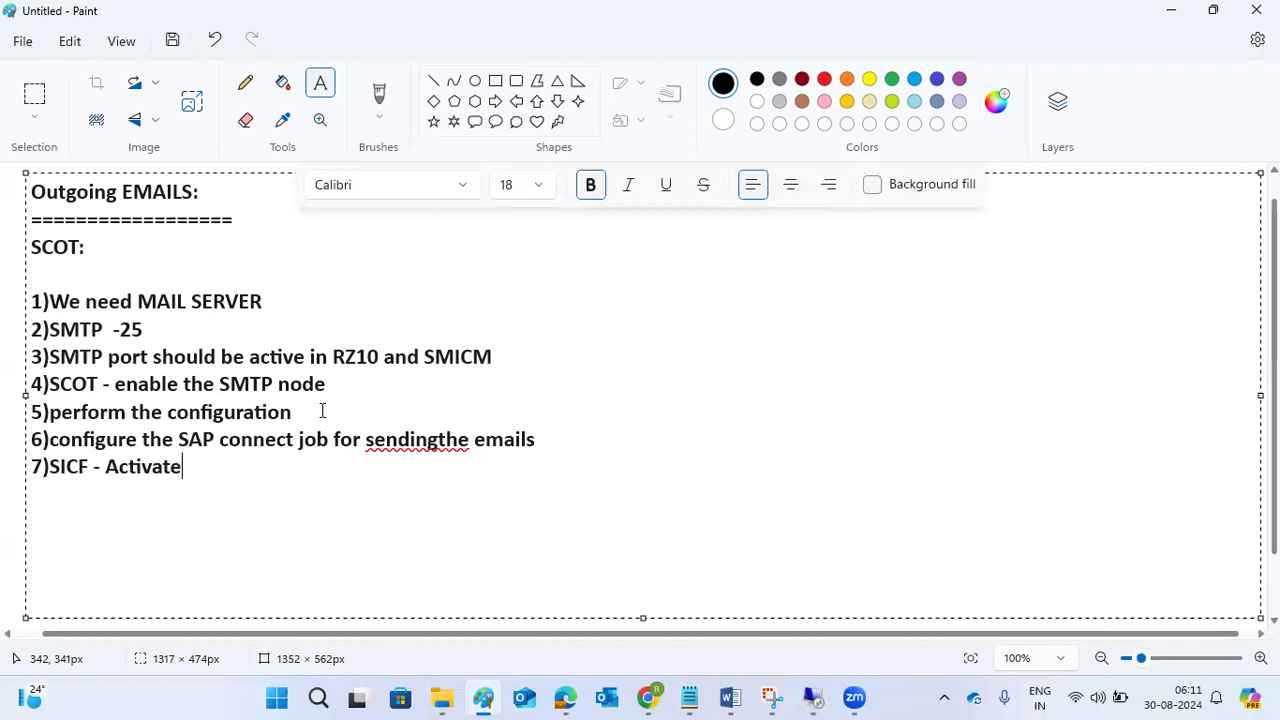
pyautogui.write(' SAPCONNEC')
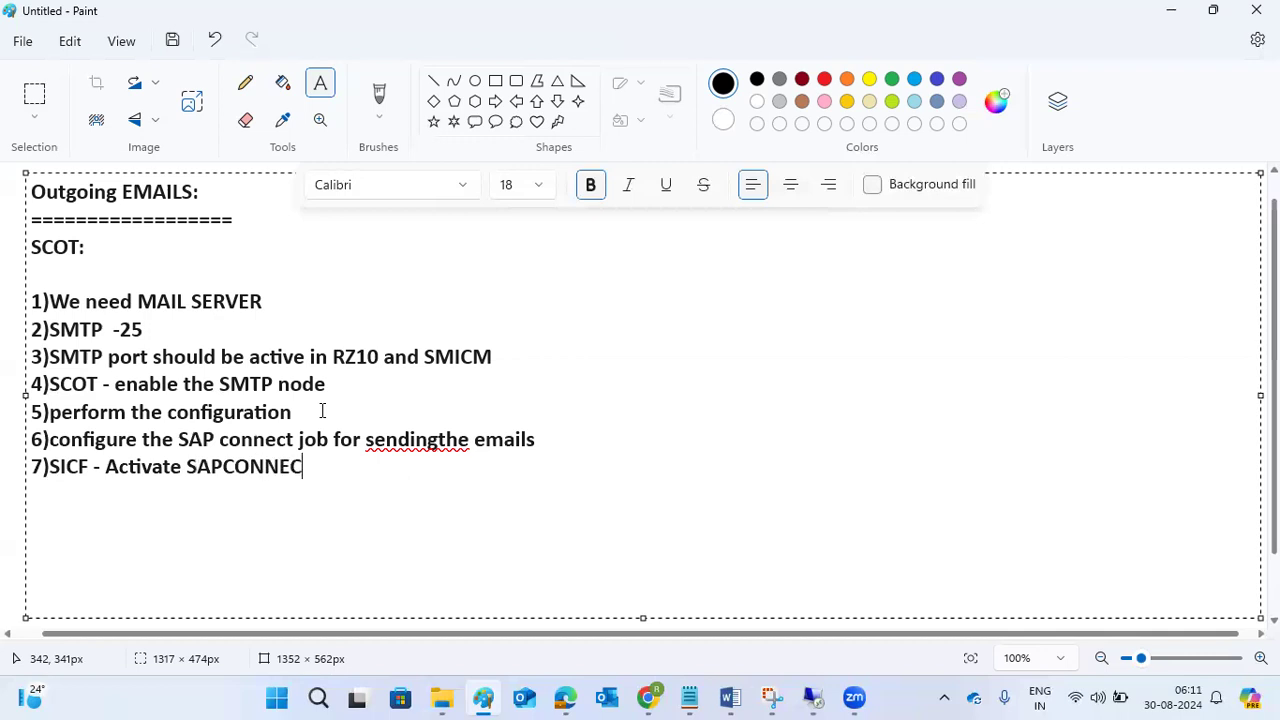
pyautogui.write('T service')
pyautogui.press('Return')
pyautogui.write('8)')
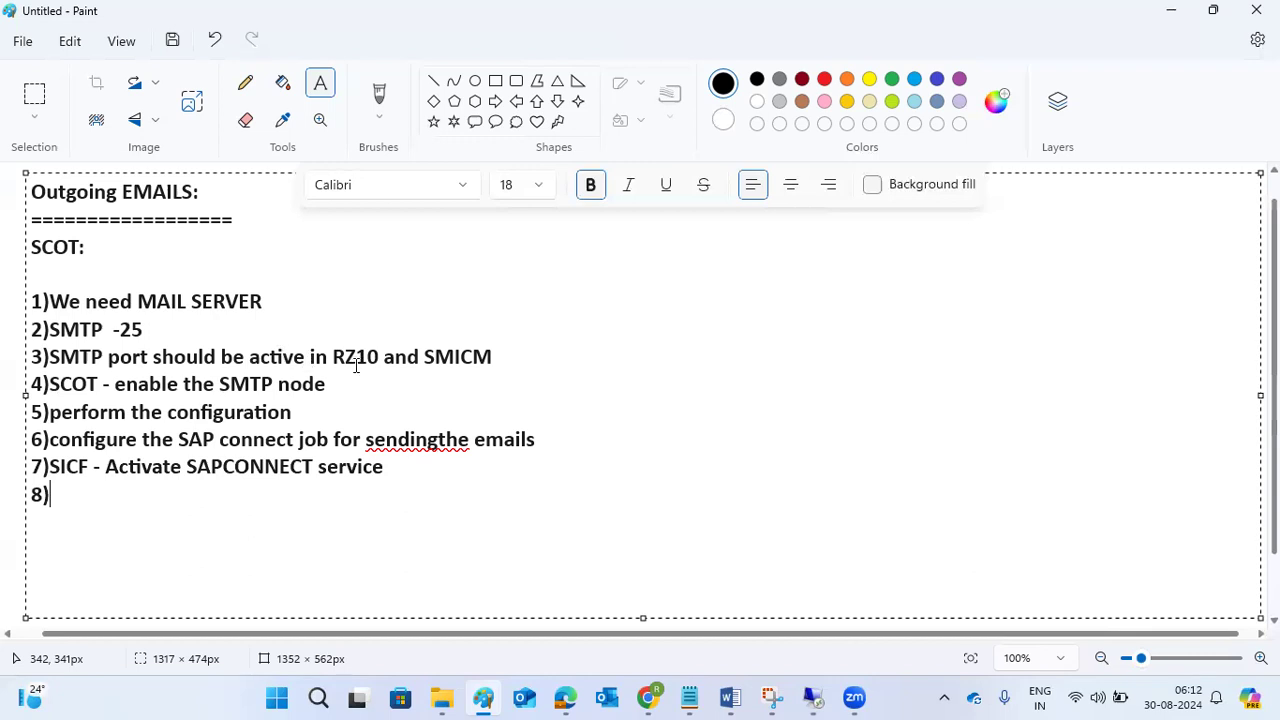
# Append "& DEFAULT DOMAIN configuration" to the end of the fourth note about enabling the SMTP node.
pyautogui.click(525, 353)
pyautogui.press('Down')
pyautogui.write('& DEFAULT ')
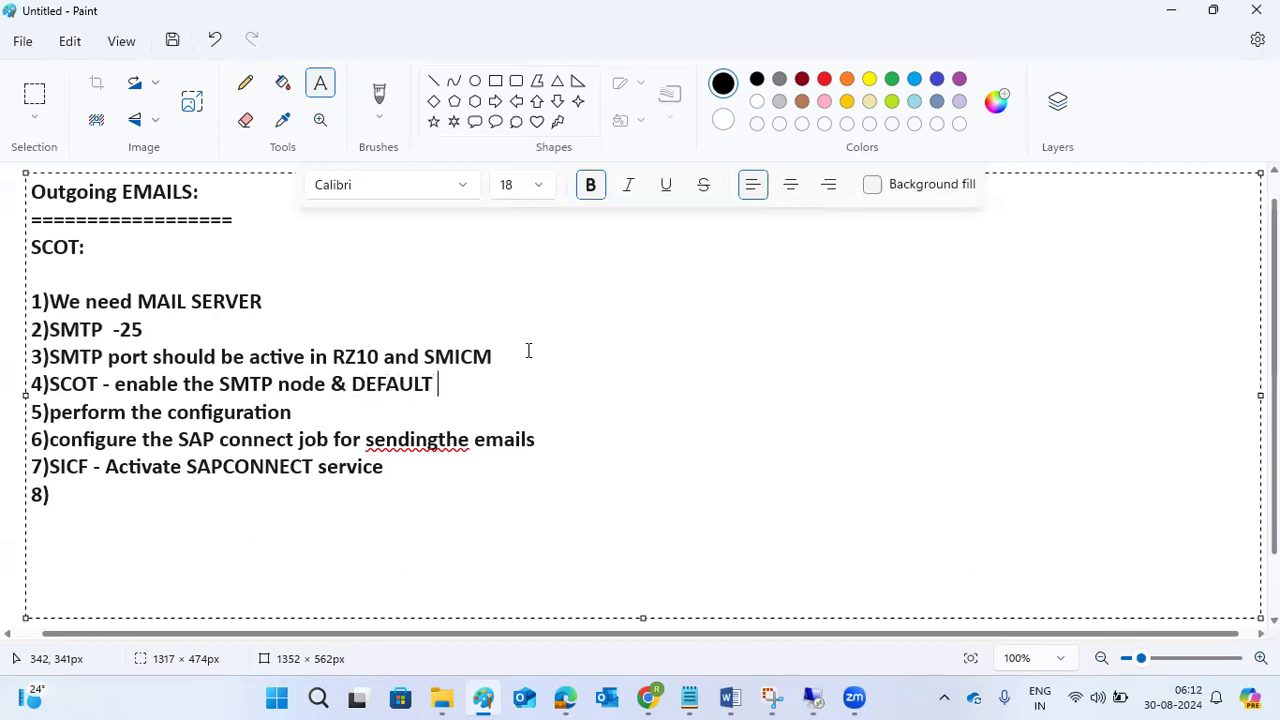
pyautogui.write('DOMAIN con')
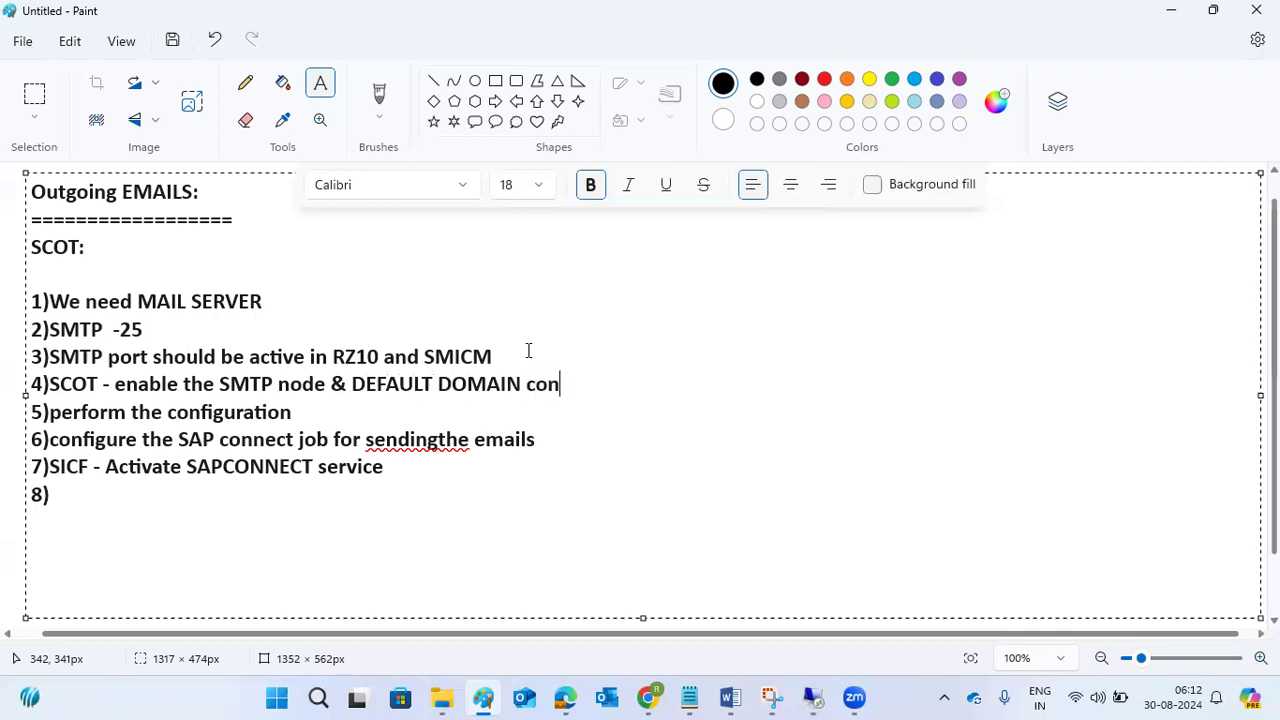
pyautogui.write('figuration')
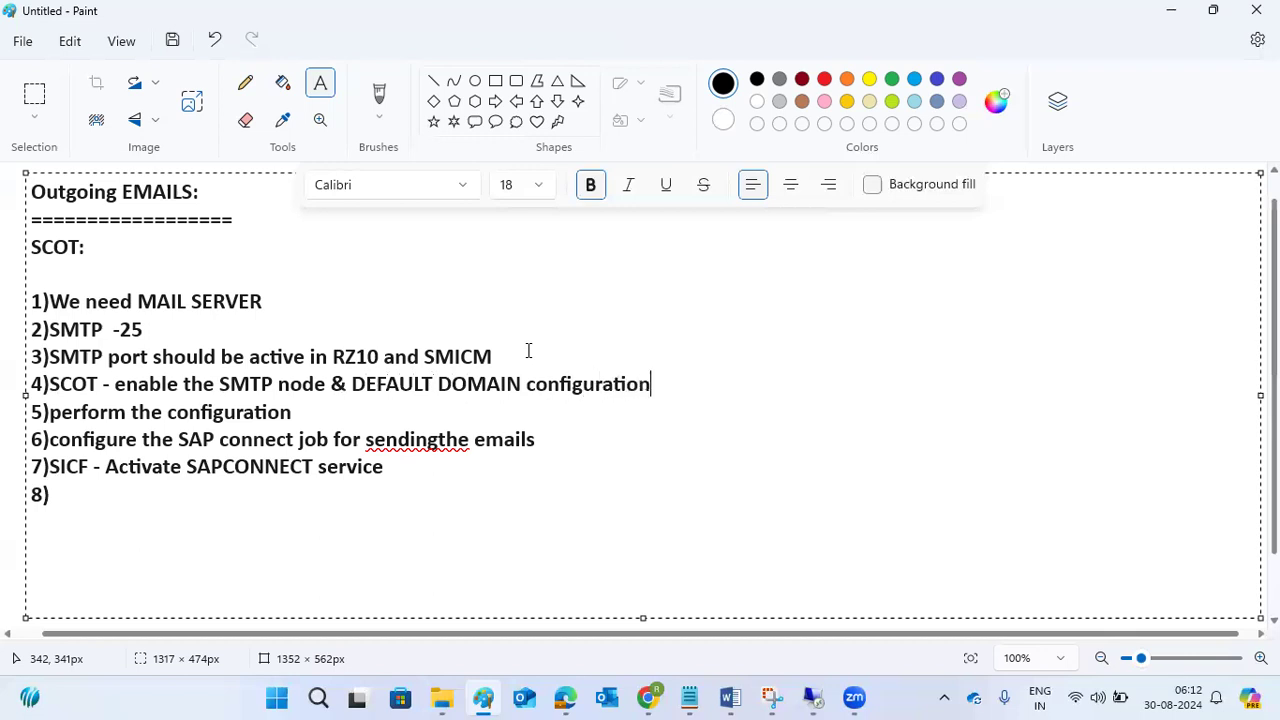
# Switch to the SAP remote desktop session, leave SCOT and open the ICM Monitor with transaction SMICM.
pyautogui.click(813, 697)
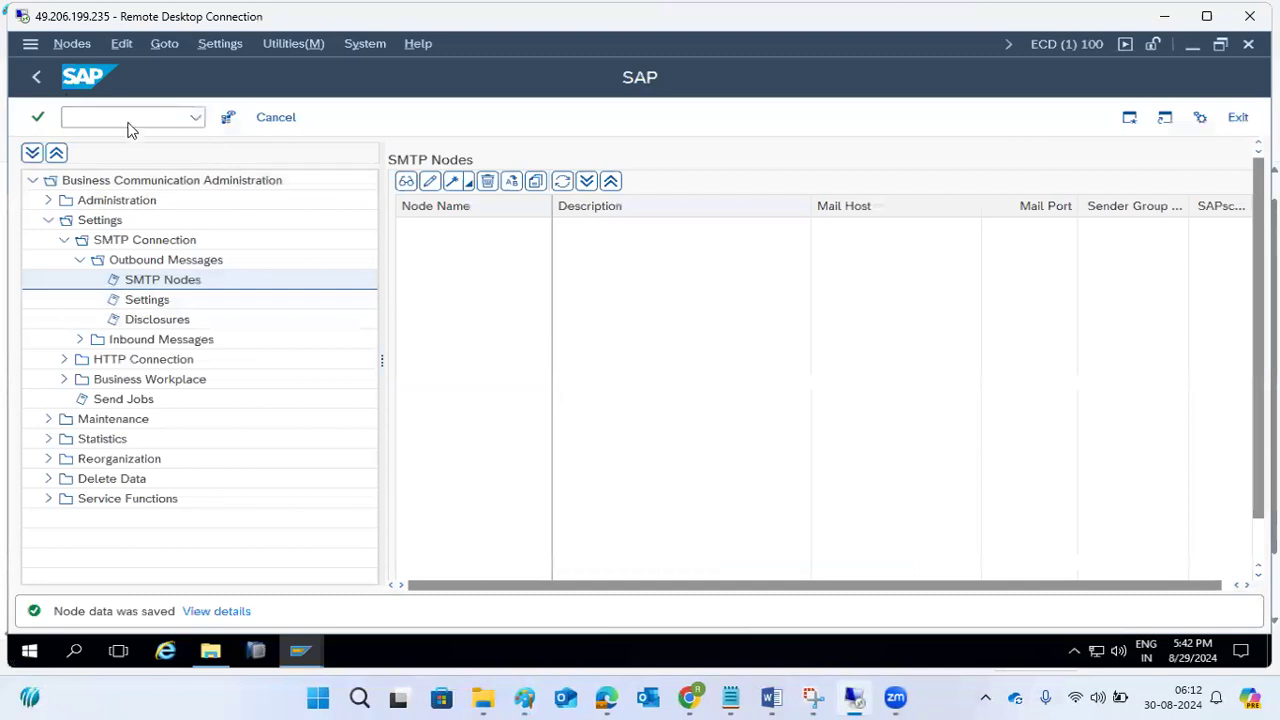
pyautogui.click(36, 77)
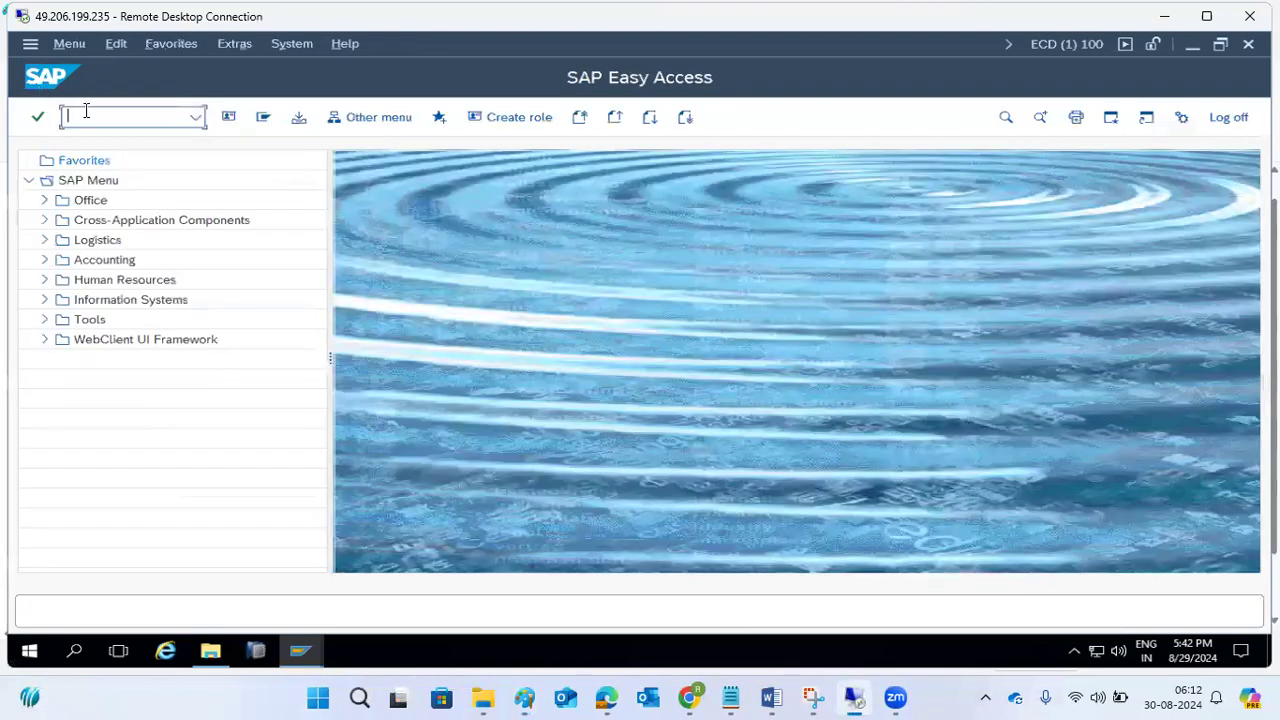
pyautogui.write('smicm')
pyautogui.press('Return')
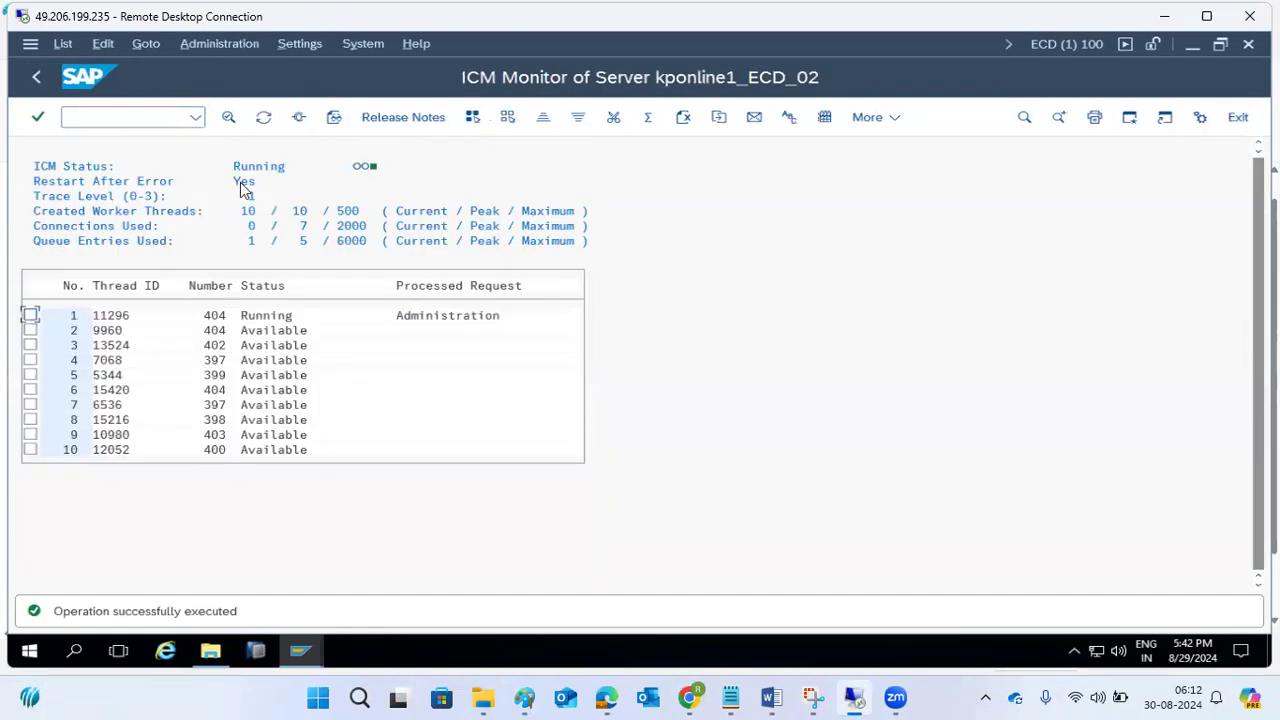
# Check the SMTP entry and its port in the ICM service display and return to the ICM Monitor.
pyautogui.click(298, 117)
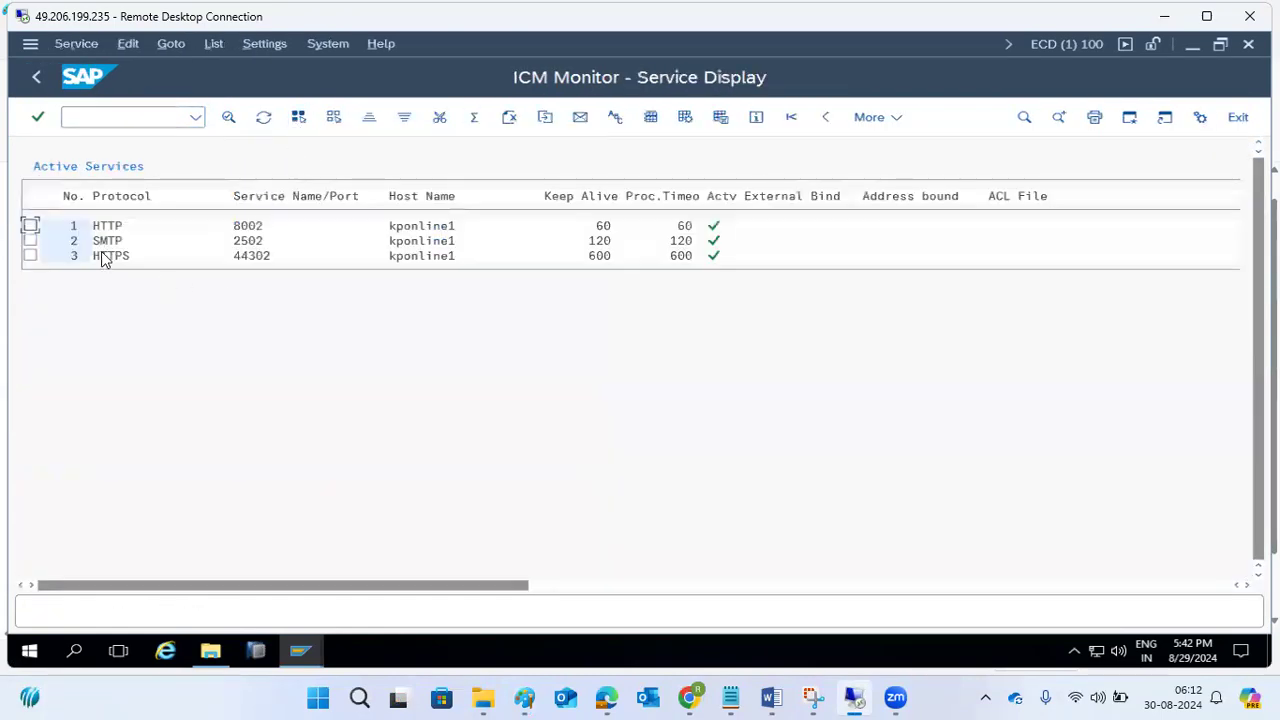
pyautogui.click(239, 244)
pyautogui.click(36, 76)
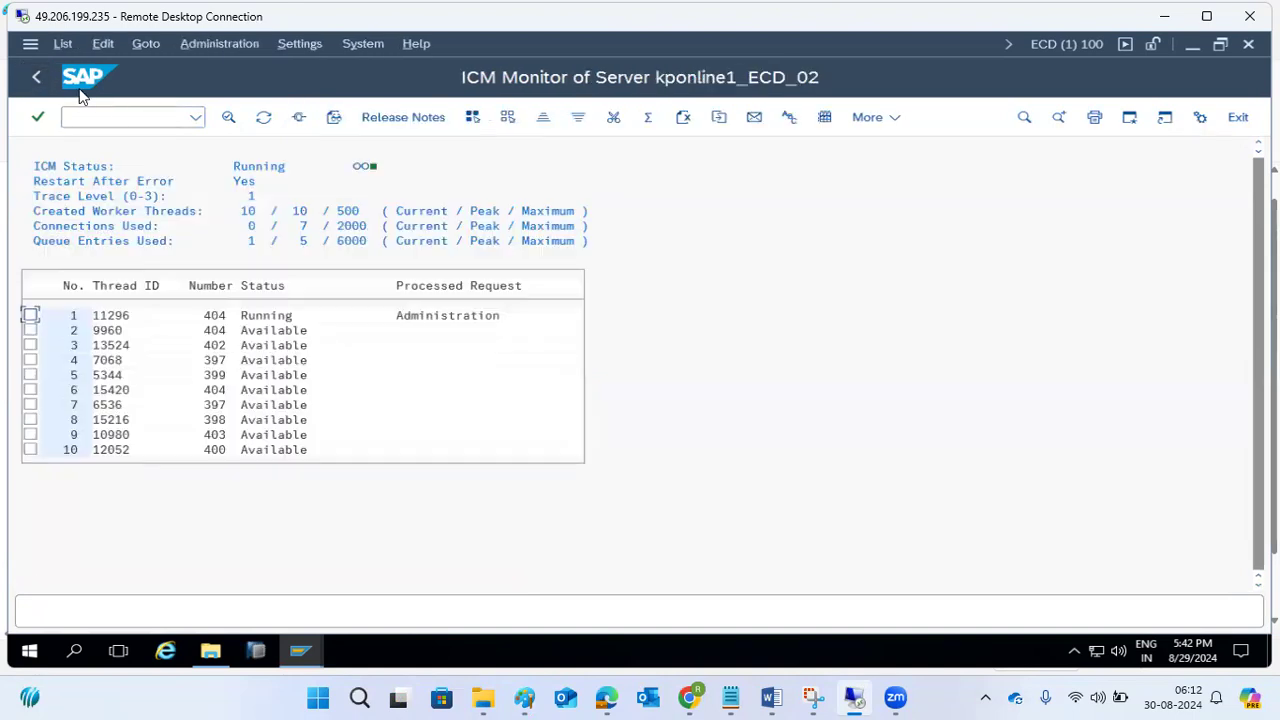
# Run transaction RZ10 and display the instance profile ECD_D02_KPONLINE1 in extended maintenance.
pyautogui.click(110, 116)
pyautogui.write('/nrz10')
pyautogui.press('Return')
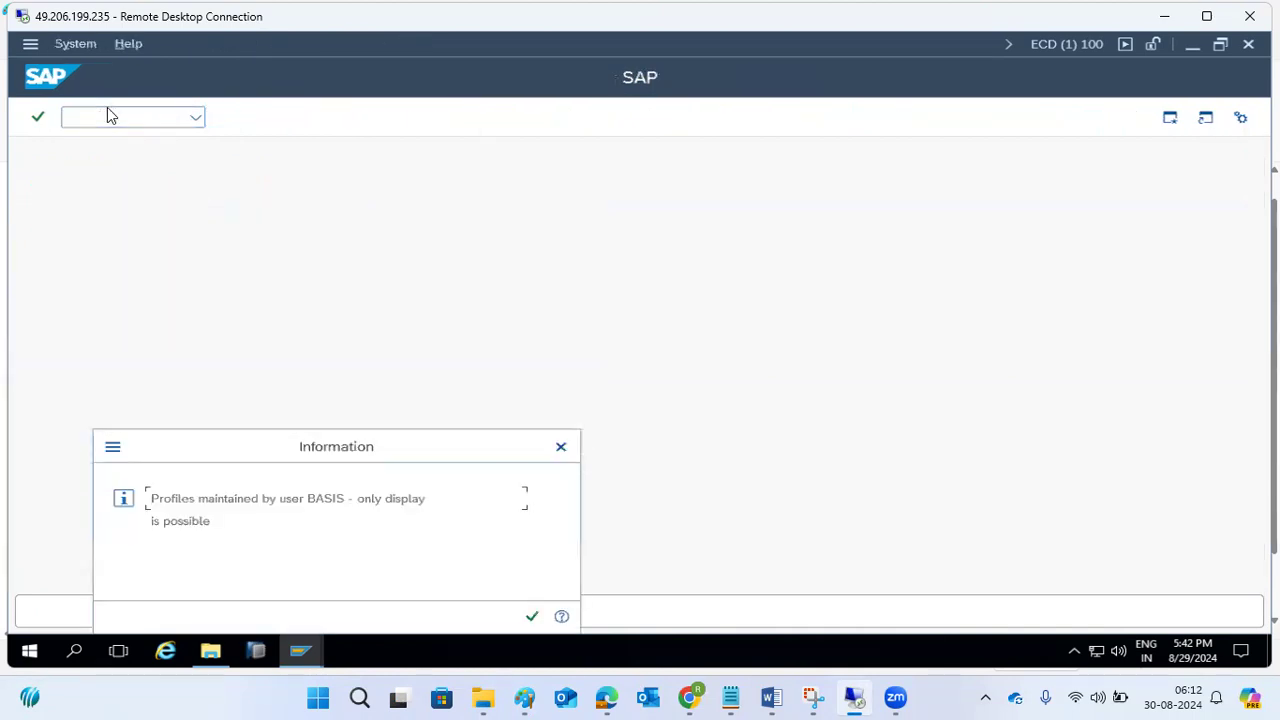
pyautogui.click(529, 615)
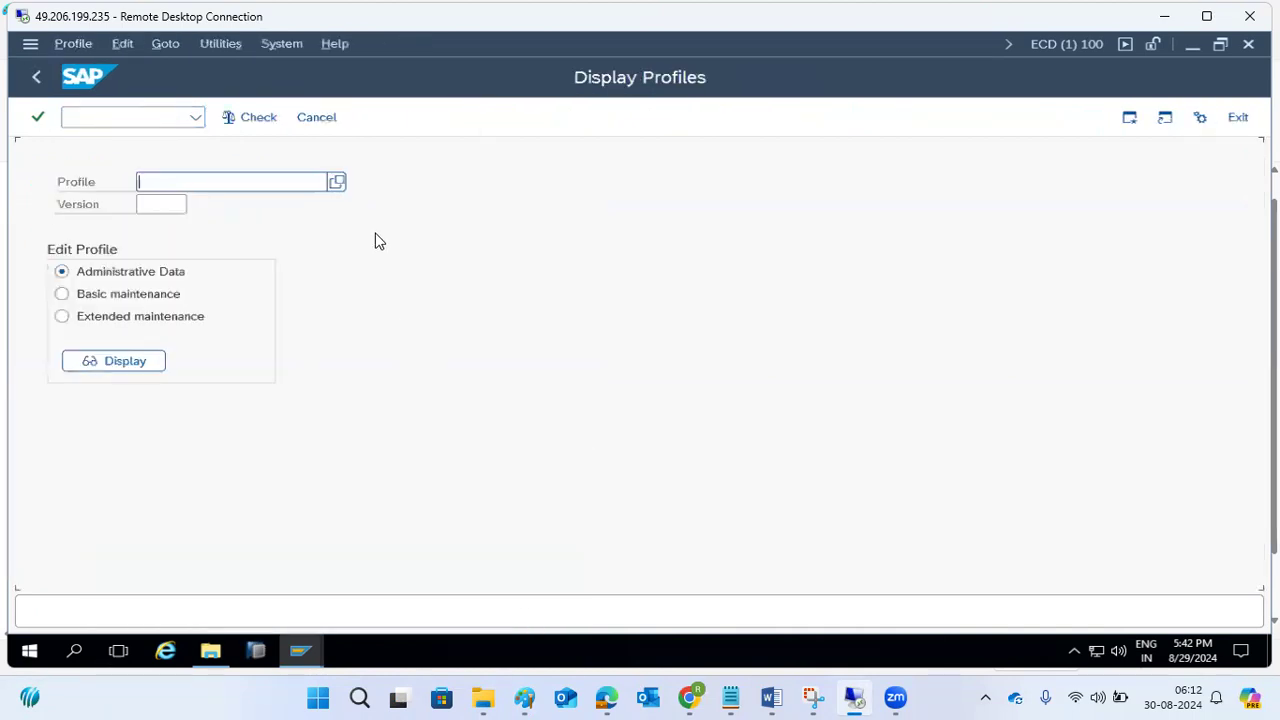
pyautogui.click(336, 182)
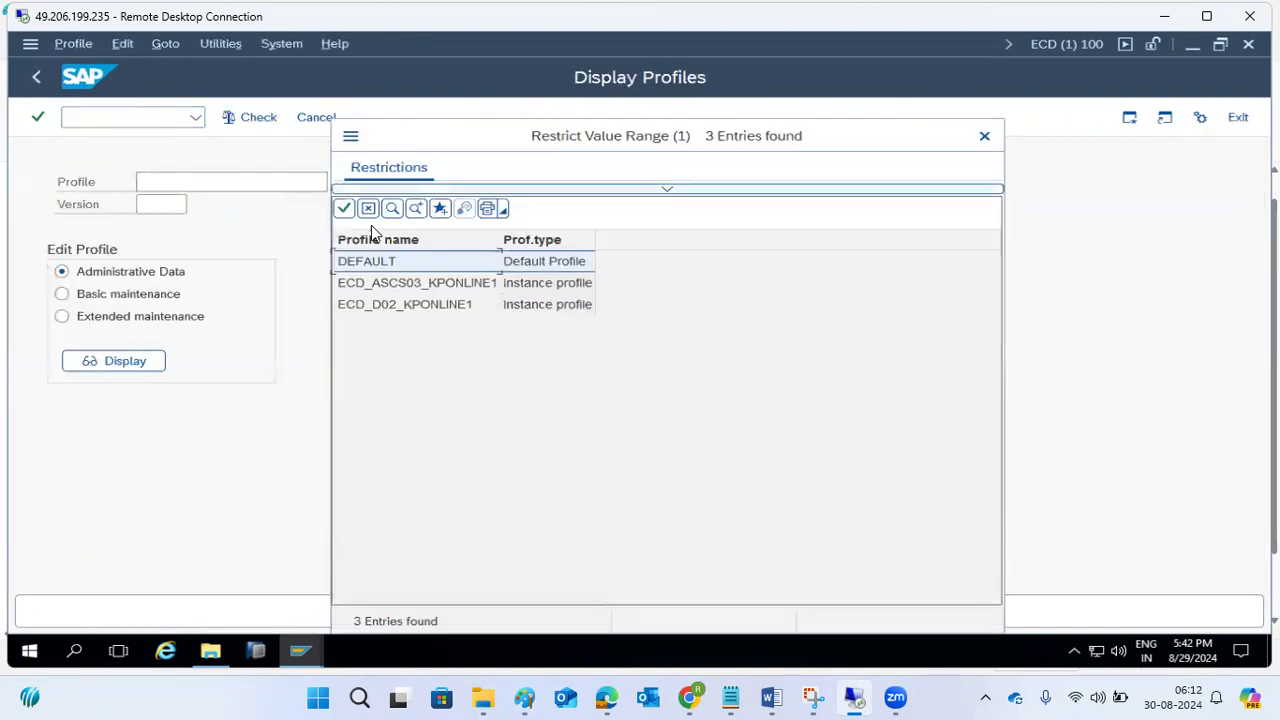
pyautogui.doubleClick(426, 304)
pyautogui.click(109, 316)
pyautogui.click(112, 358)
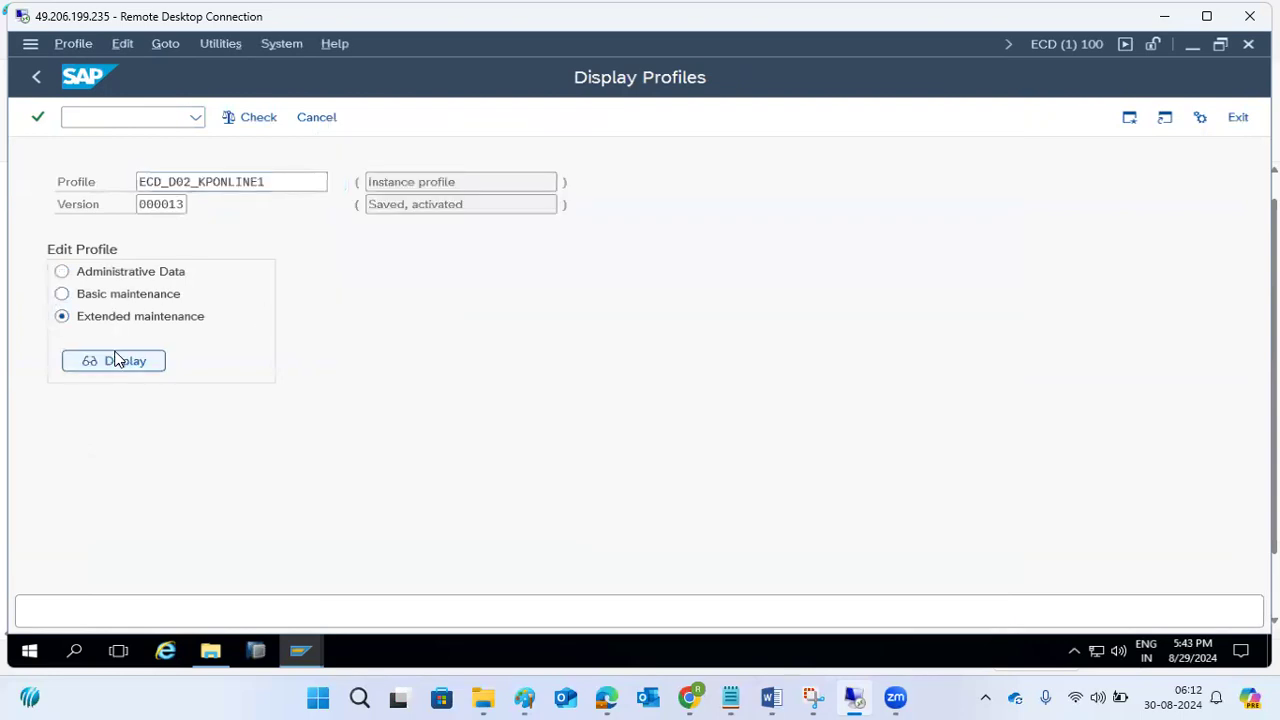
# Examine the SMTP parameter icm/server_port_2 in the profile, including its full parameter value.
pyautogui.scroll(-4, 401, 418)
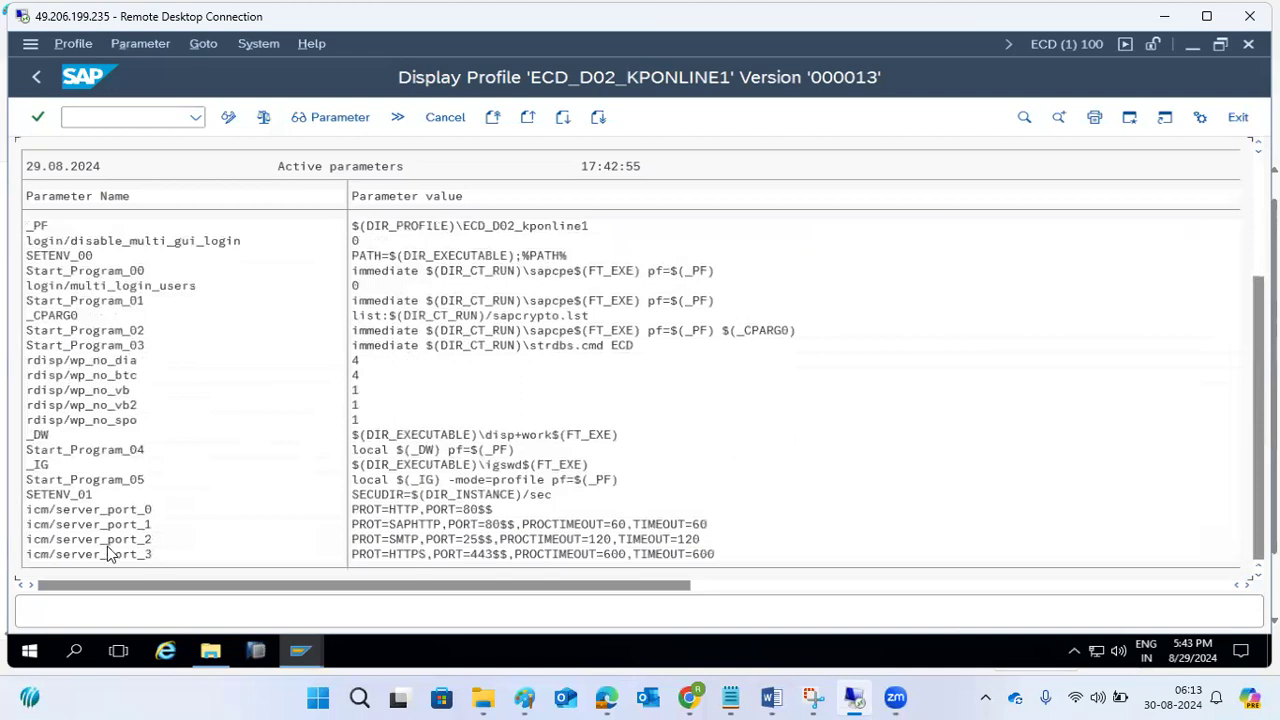
pyautogui.click(410, 541)
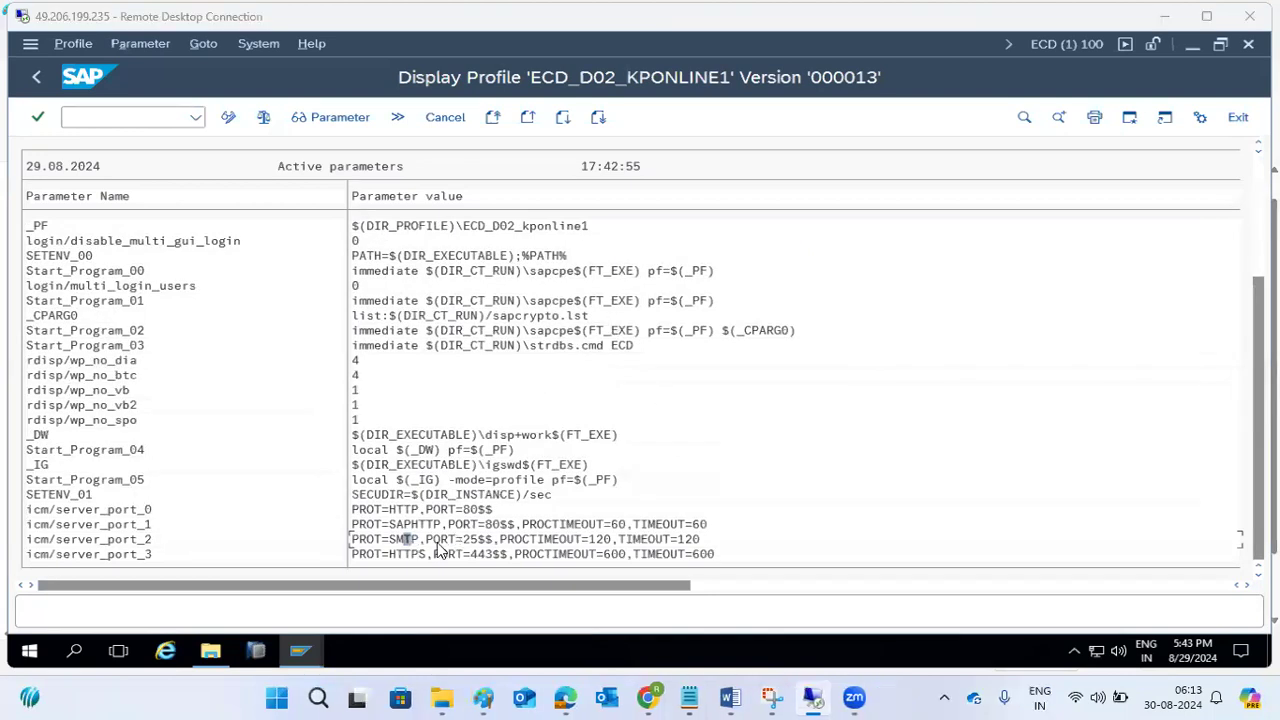
pyautogui.doubleClick(381, 541)
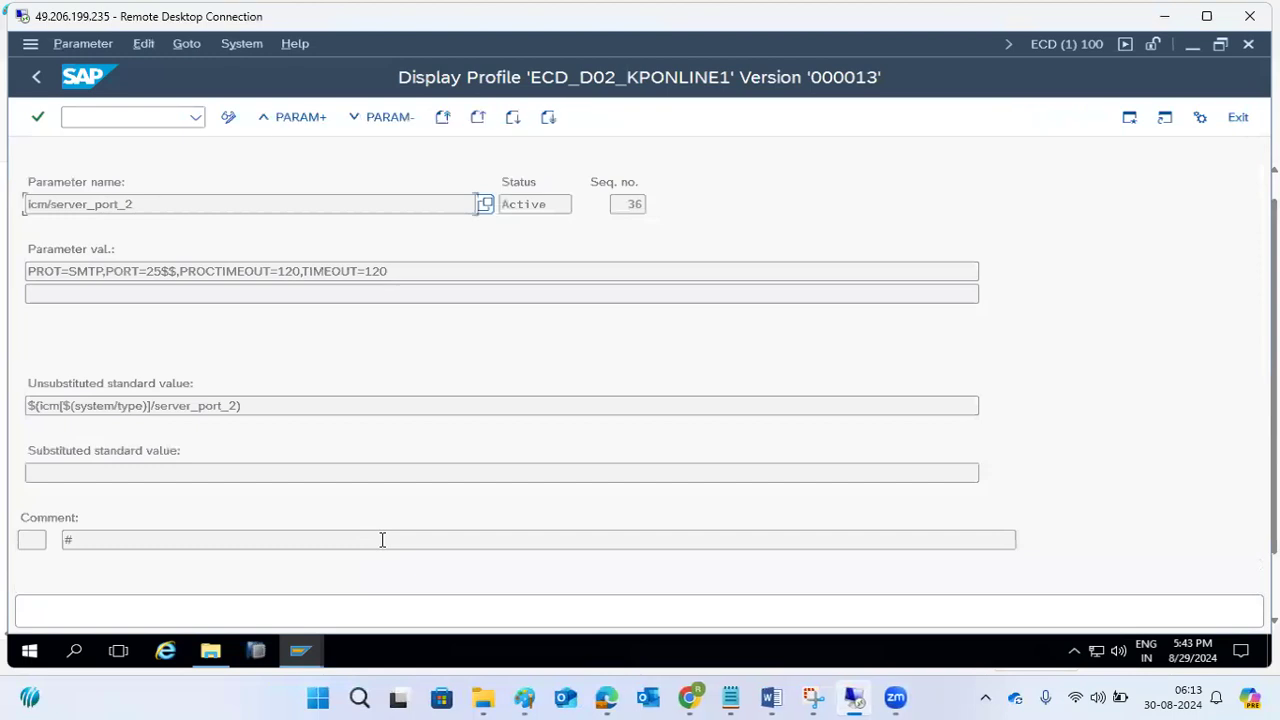
pyautogui.moveTo(68, 271); pyautogui.dragTo(486, 274)
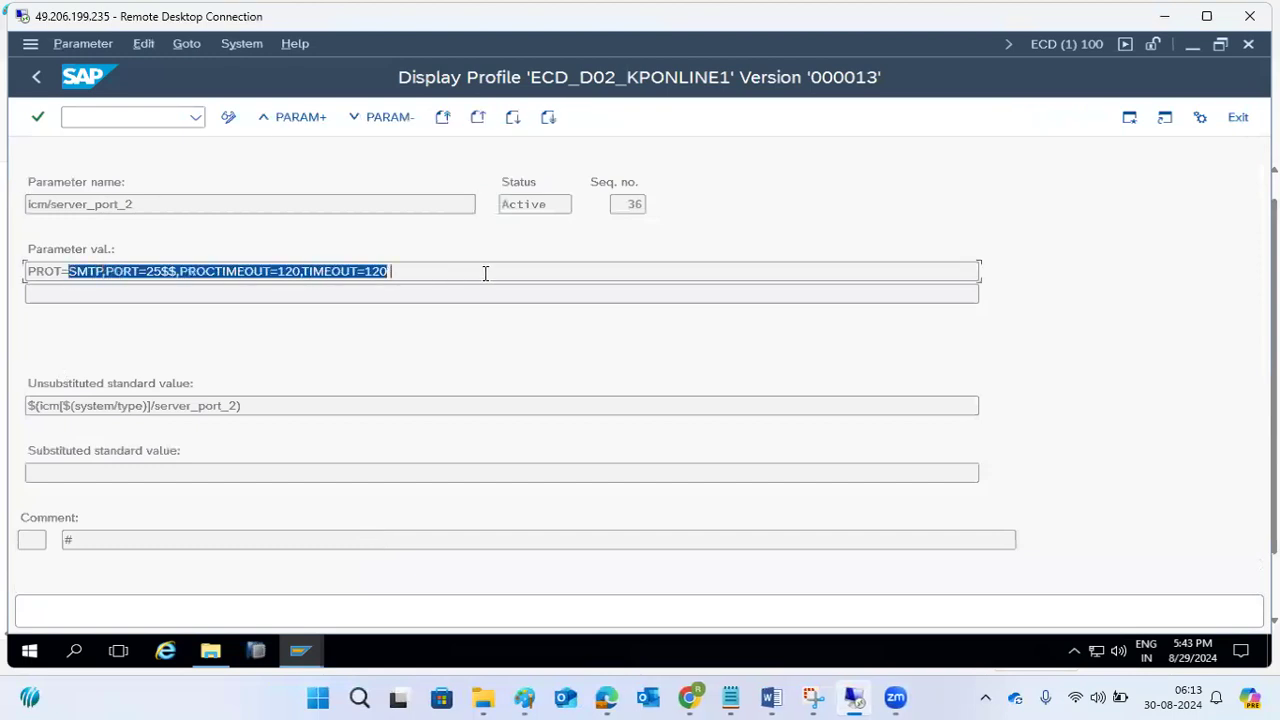
# Leave the profile display and open the SAPconnect administration with transaction SCOT.
pyautogui.click(28, 79)
pyautogui.click(35, 79)
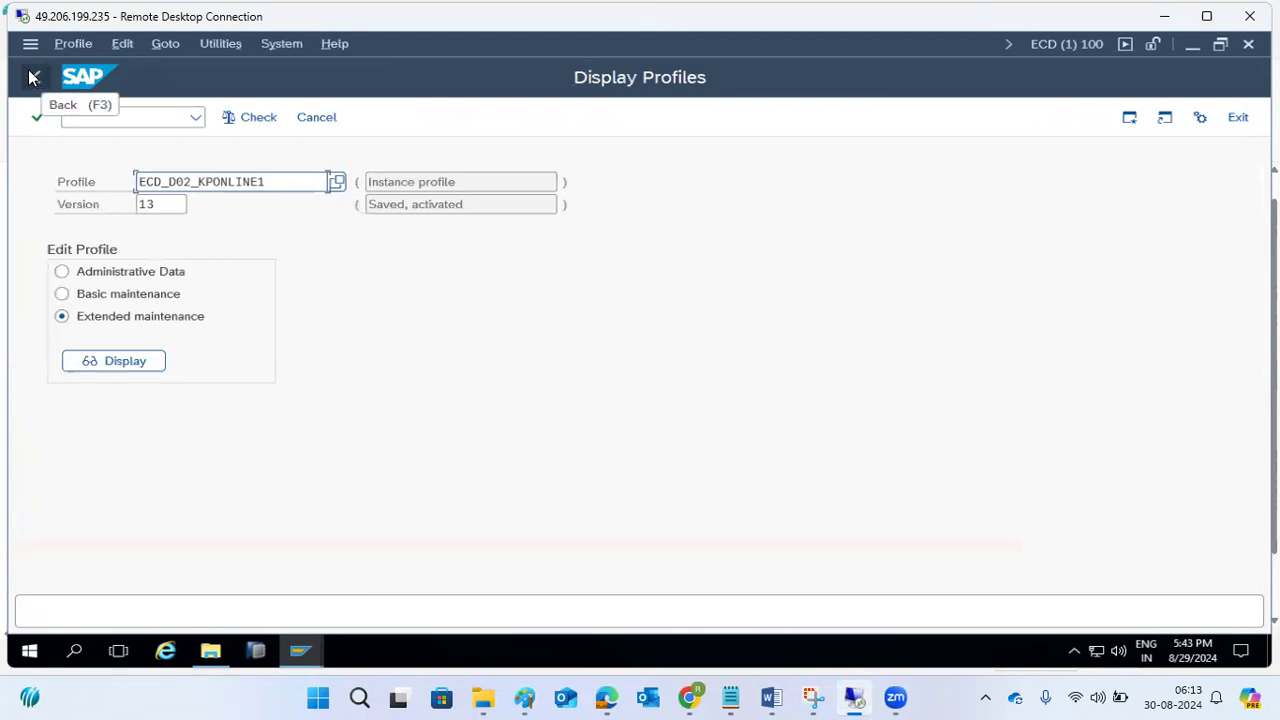
pyautogui.click(37, 80)
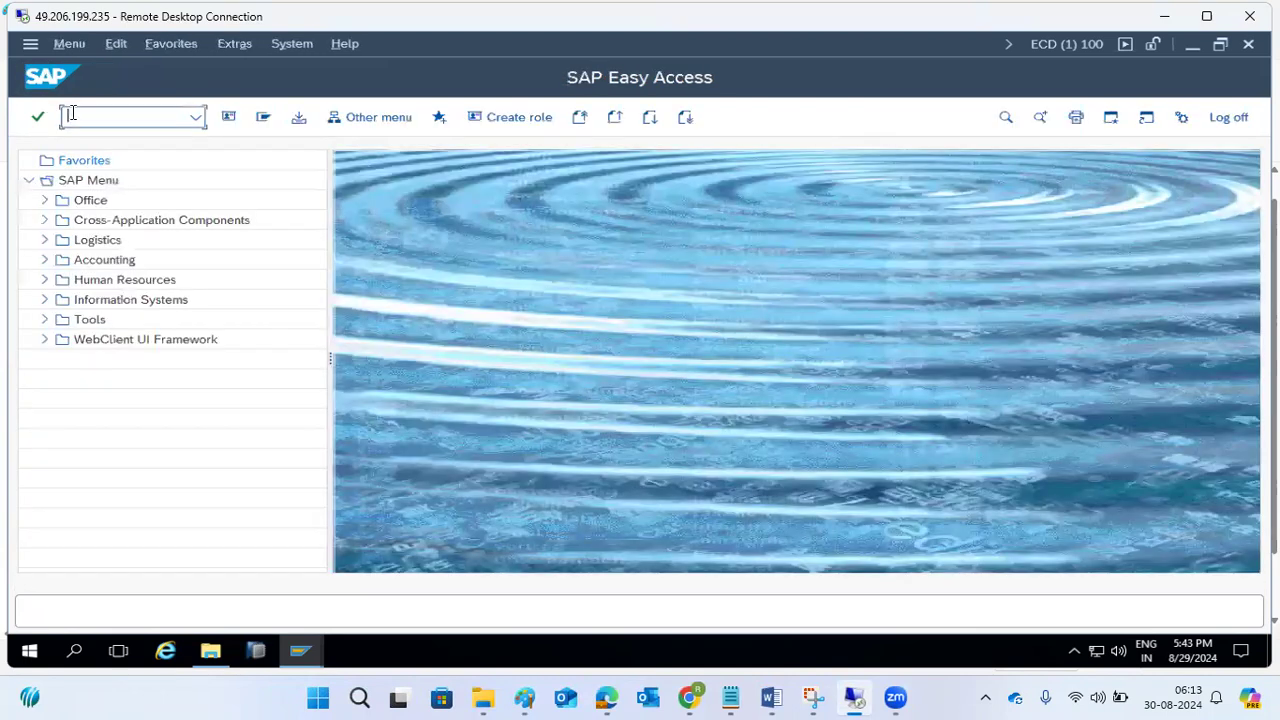
pyautogui.write('scot')
pyautogui.press('Return')
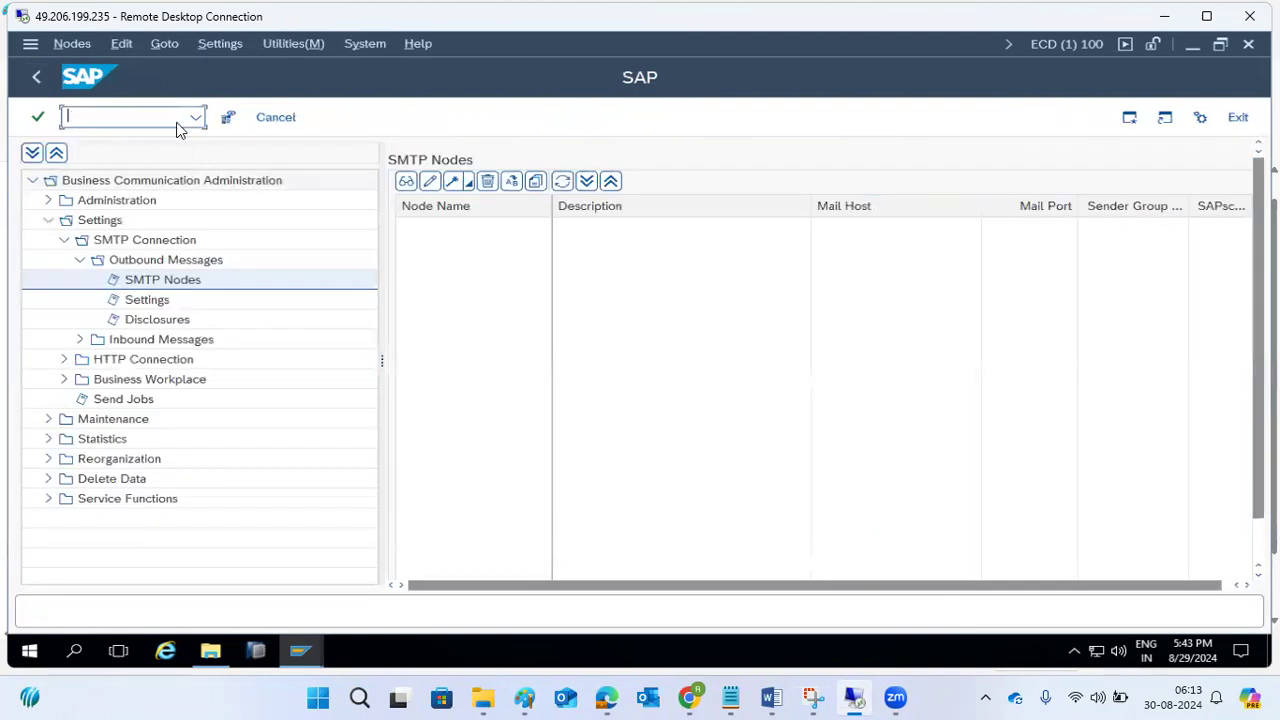
pyautogui.click(218, 44)
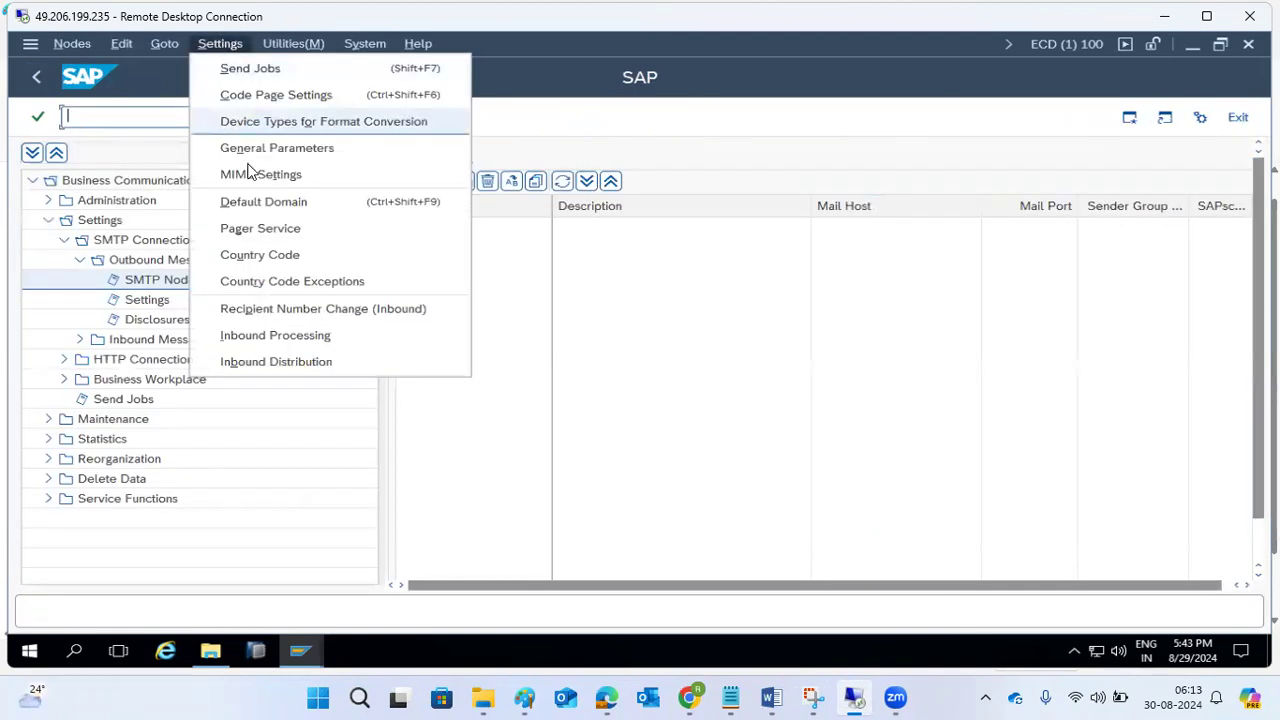
pyautogui.click(255, 201)
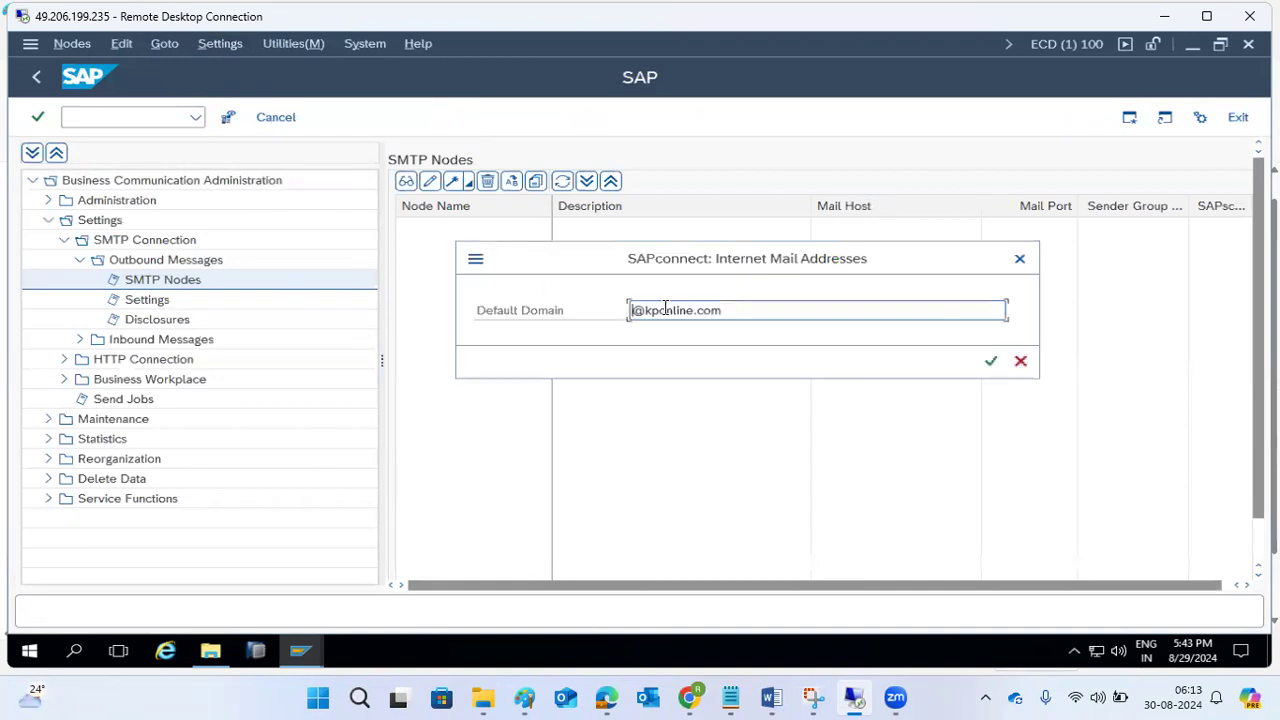
pyautogui.moveTo(729, 311); pyautogui.dragTo(590, 306)
pyautogui.click(742, 312)
pyautogui.press('BackSpace')
pyautogui.press('BackSpace')
pyautogui.press('BackSpace')
pyautogui.press('BackSpace')
pyautogui.press('BackSpace')
pyautogui.press('BackSpace')
pyautogui.press('BackSpace')
pyautogui.press('BackSpace')
pyautogui.press('BackSpace')
pyautogui.press('BackSpace')
pyautogui.press('BackSpace')
pyautogui.press('BackSpace')
pyautogui.press('BackSpace')
pyautogui.write('@')
pyautogui.press('BackSpace')
pyautogui.write('*.@')
pyautogui.press('BackSpace')
pyautogui.press('BackSpace')
pyautogui.press('BackSpace')
pyautogui.write('.')
pyautogui.press('BackSpace')
pyautogui.write('*@')
pyautogui.write('kp.com')
pyautogui.click(989, 362)
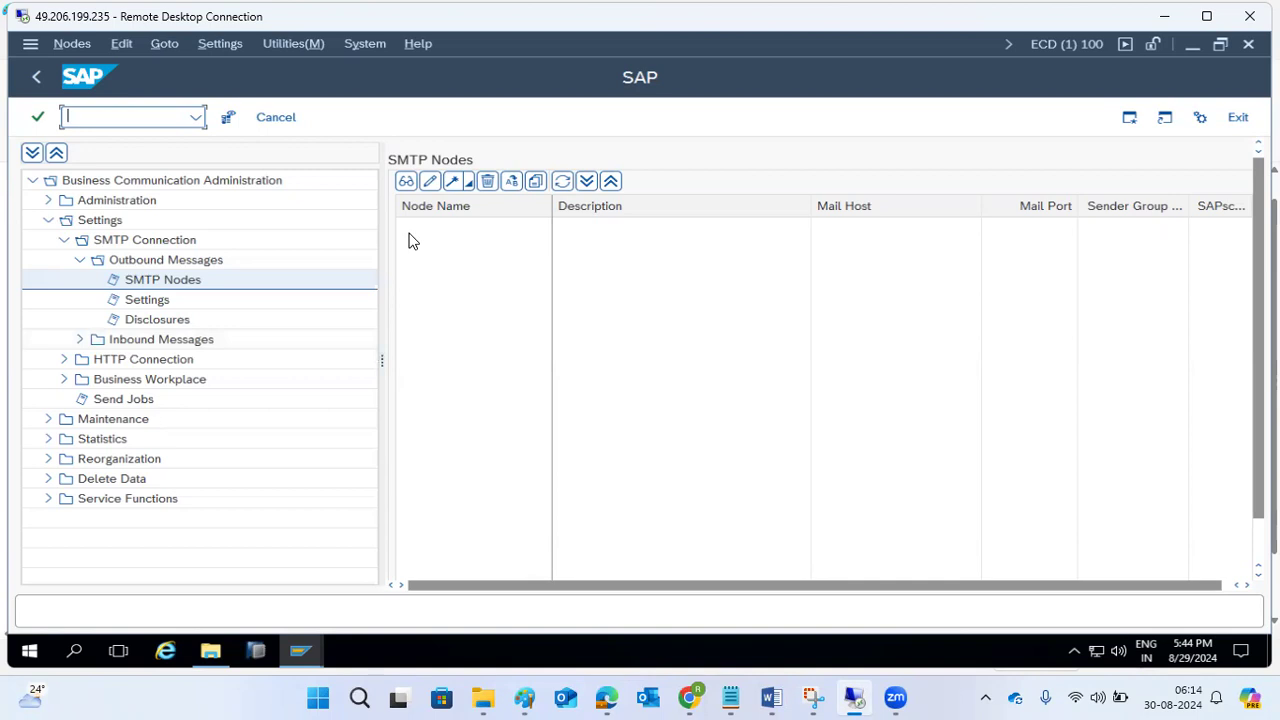
# Create a new SMTP node named SMTP with the description MAIL SERVER and proceed to its host settings.
pyautogui.click(451, 184)
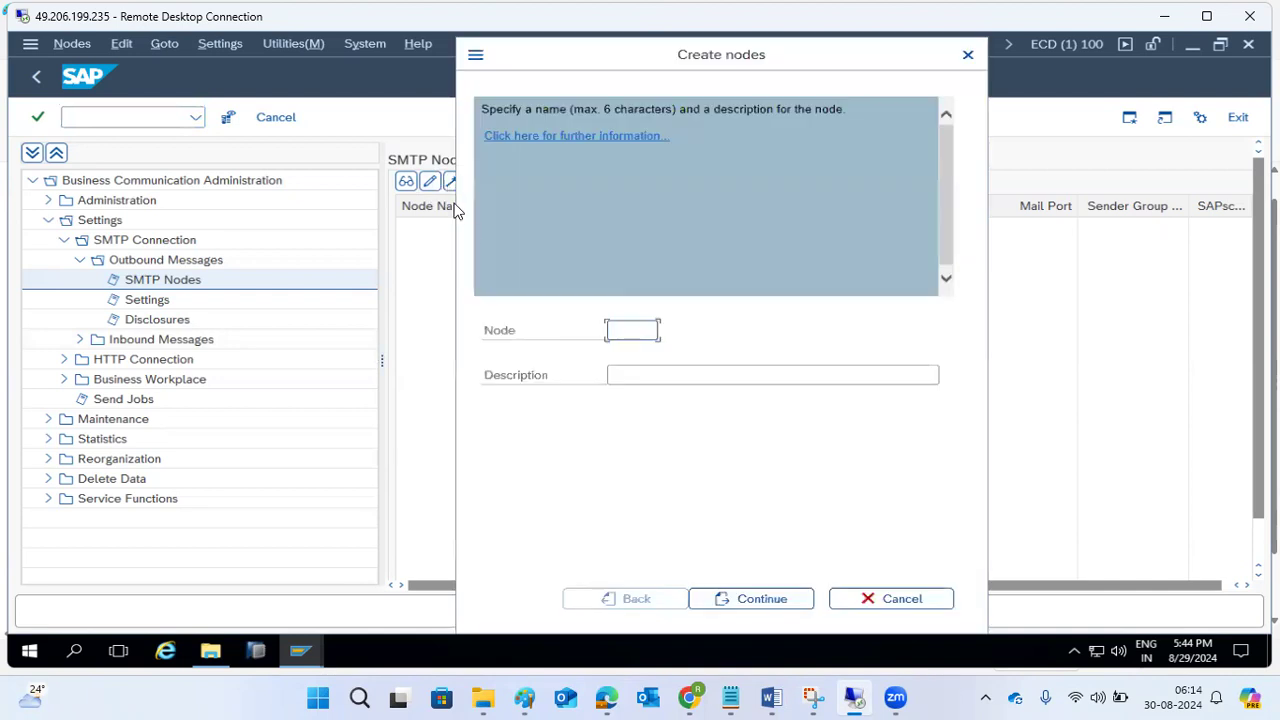
pyautogui.write('SMTP')
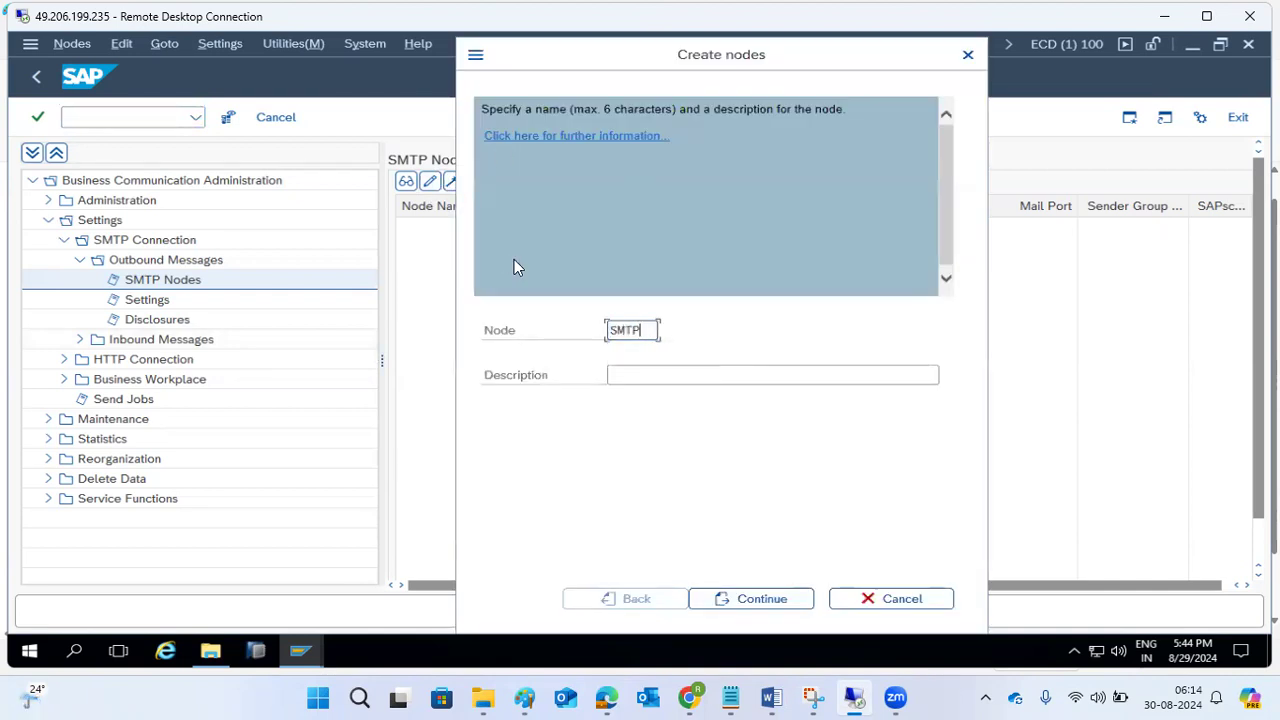
pyautogui.click(660, 376)
pyautogui.write('MAI')
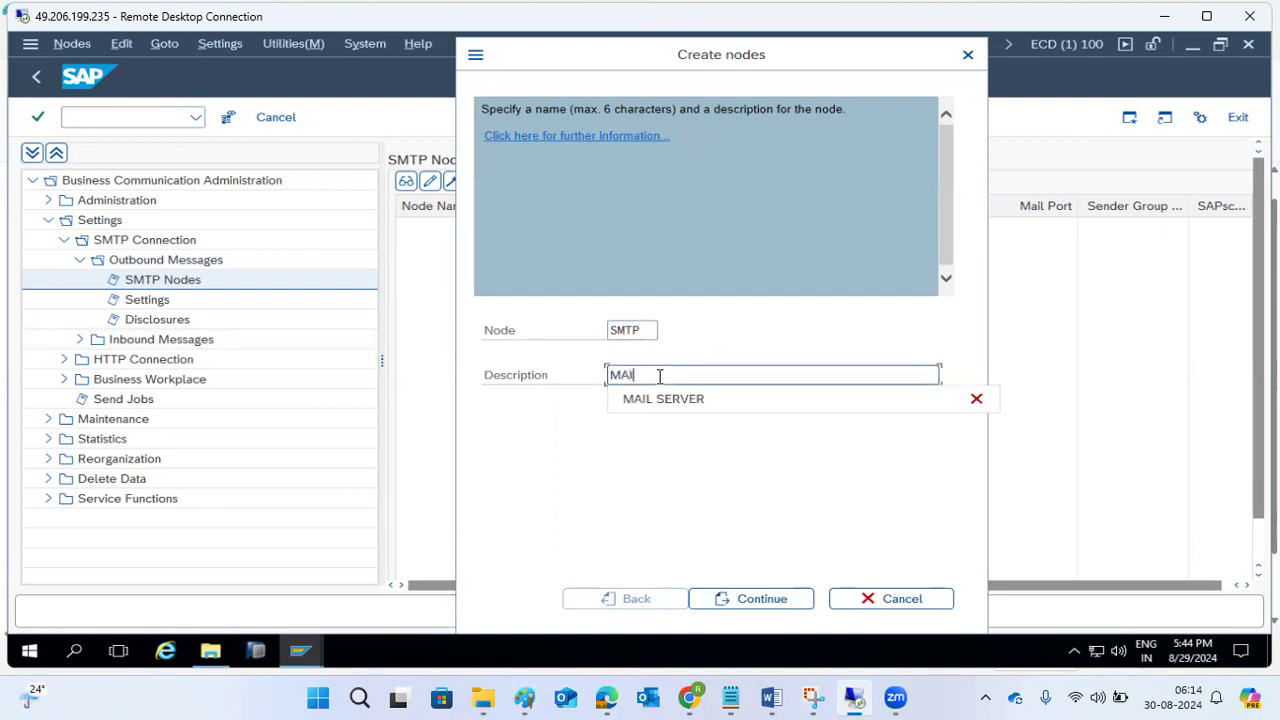
pyautogui.write('L SERVER')
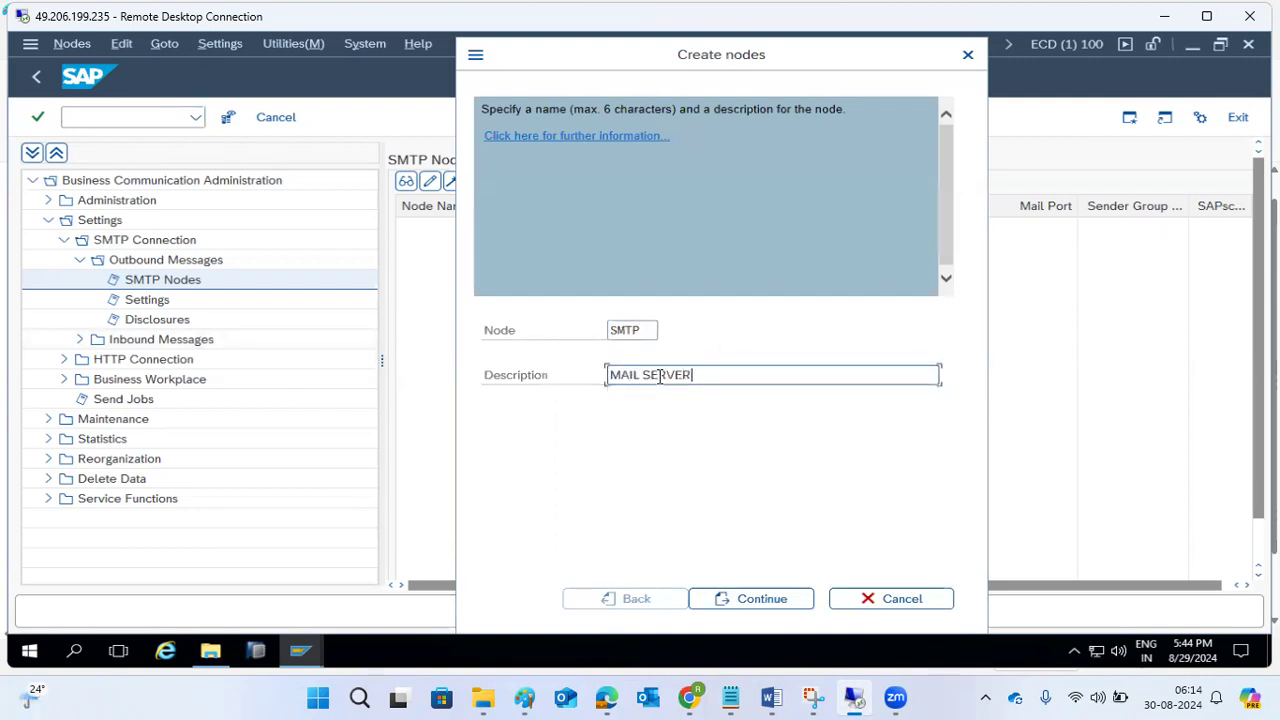
pyautogui.click(757, 598)
# Set the node's mail host to gmail.smtp.com and its mail port to 25, without TLS.
pyautogui.click(605, 397)
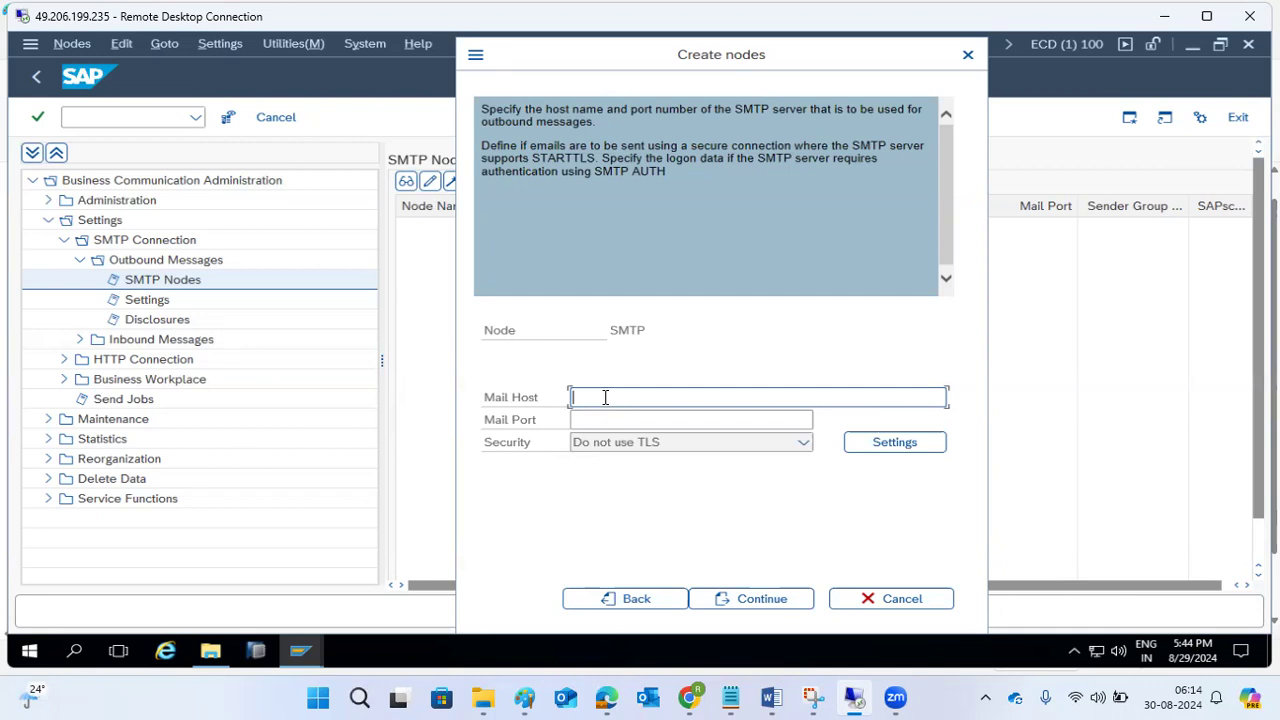
pyautogui.write('gmail.smtp.com')
pyautogui.press('Tab')
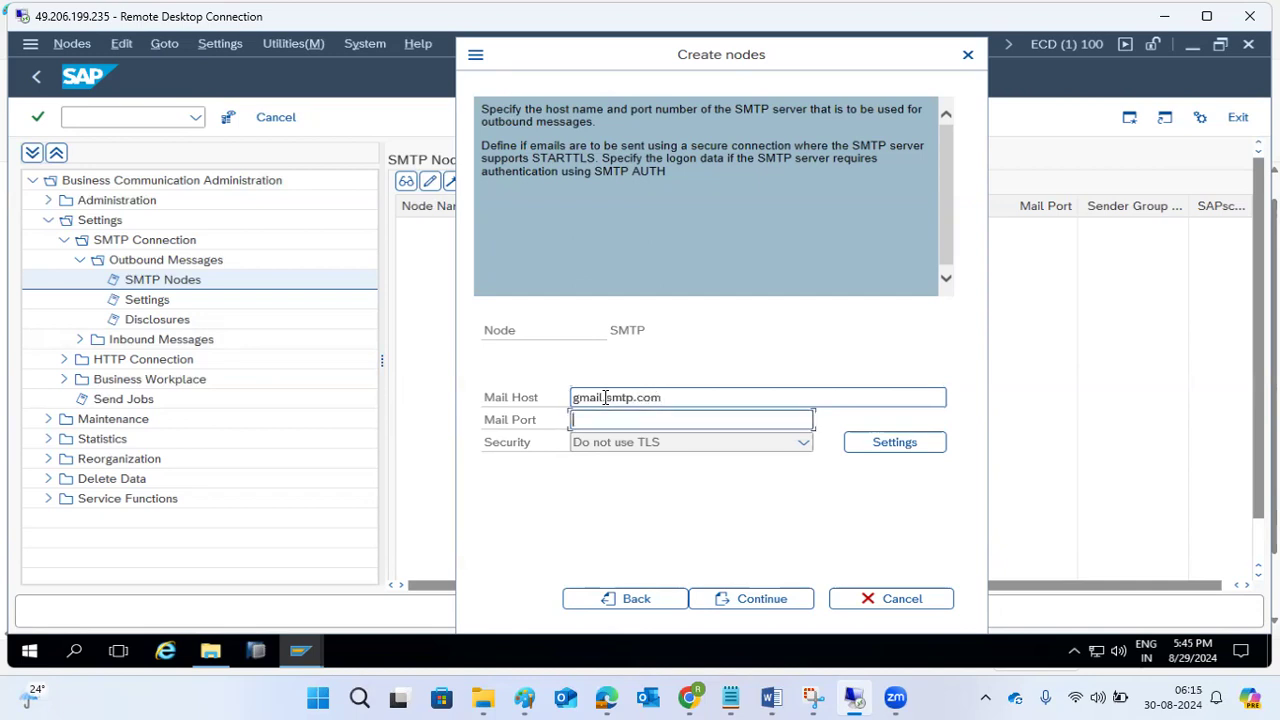
pyautogui.write('25')
pyautogui.click(740, 600)
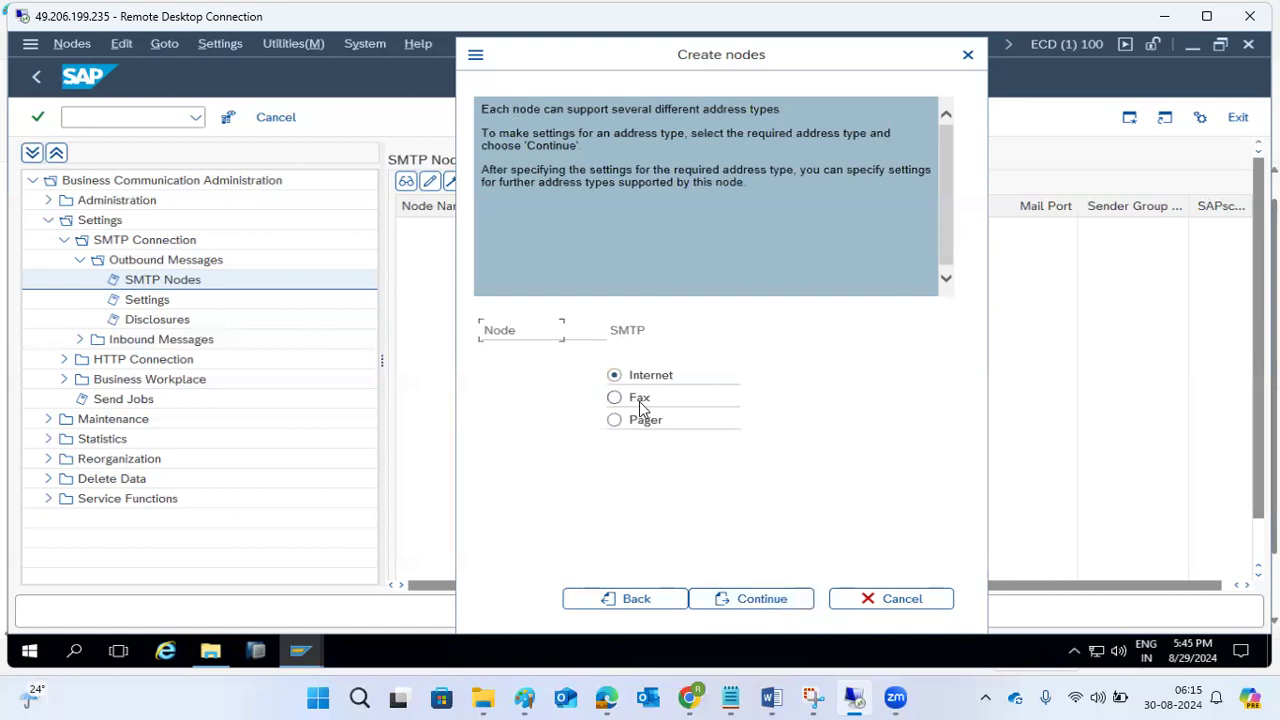
# Choose the Internet address type for the node, set its address area to * and accept the remaining address type settings.
pyautogui.click(771, 604)
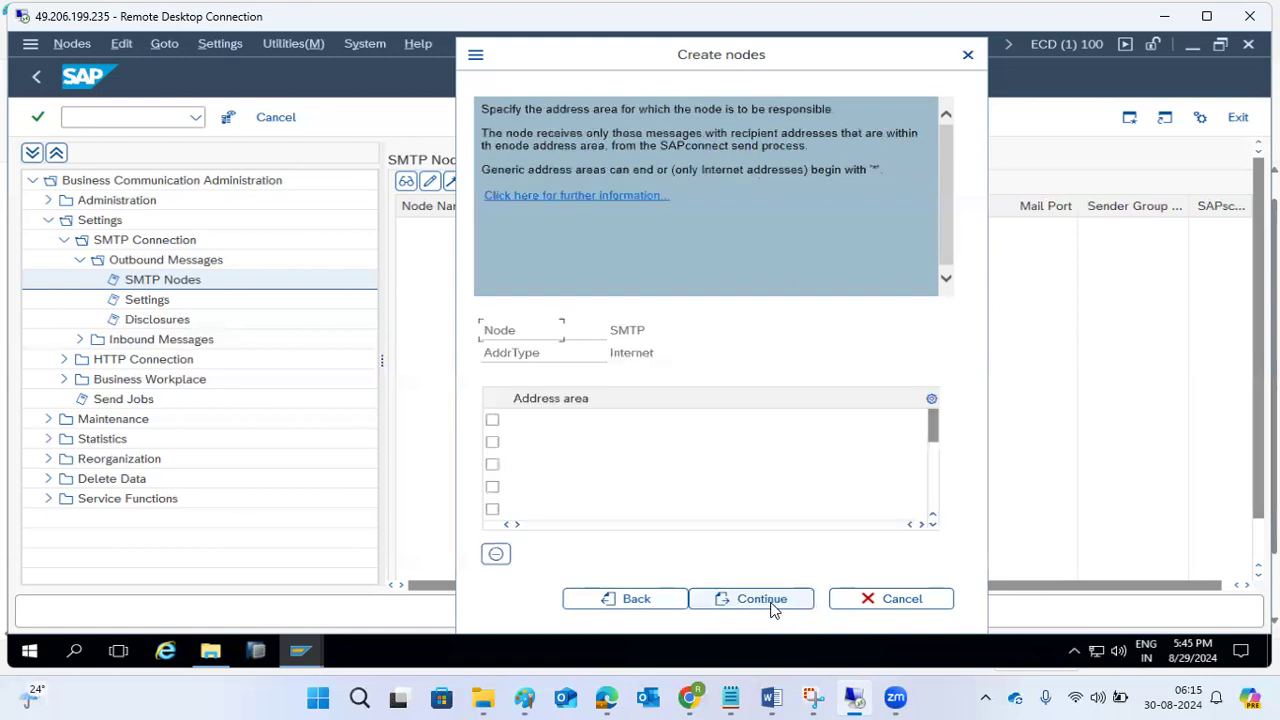
pyautogui.click(562, 421)
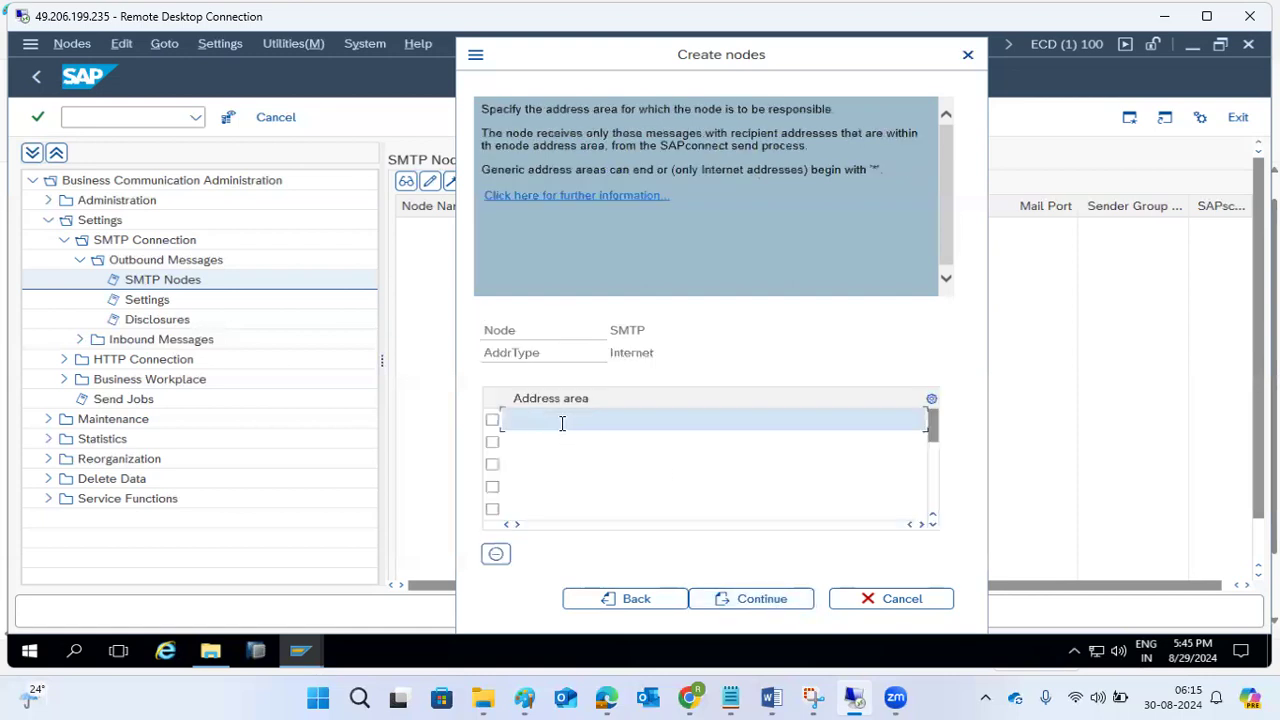
pyautogui.write('@')
pyautogui.press('BackSpace')
pyautogui.click(741, 610)
pyautogui.click(736, 601)
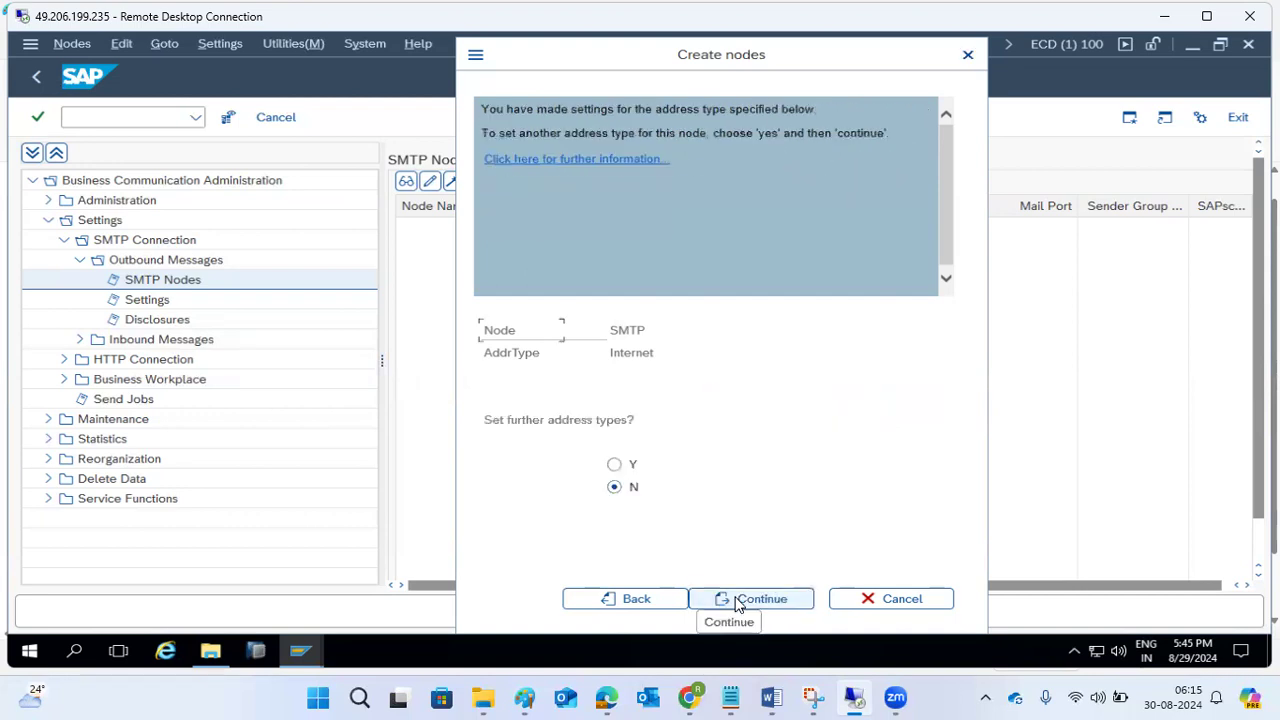
# Skip further address types, set the maximum retry waiting time to 5 minutes and save the node as ready for use.
pyautogui.click(736, 601)
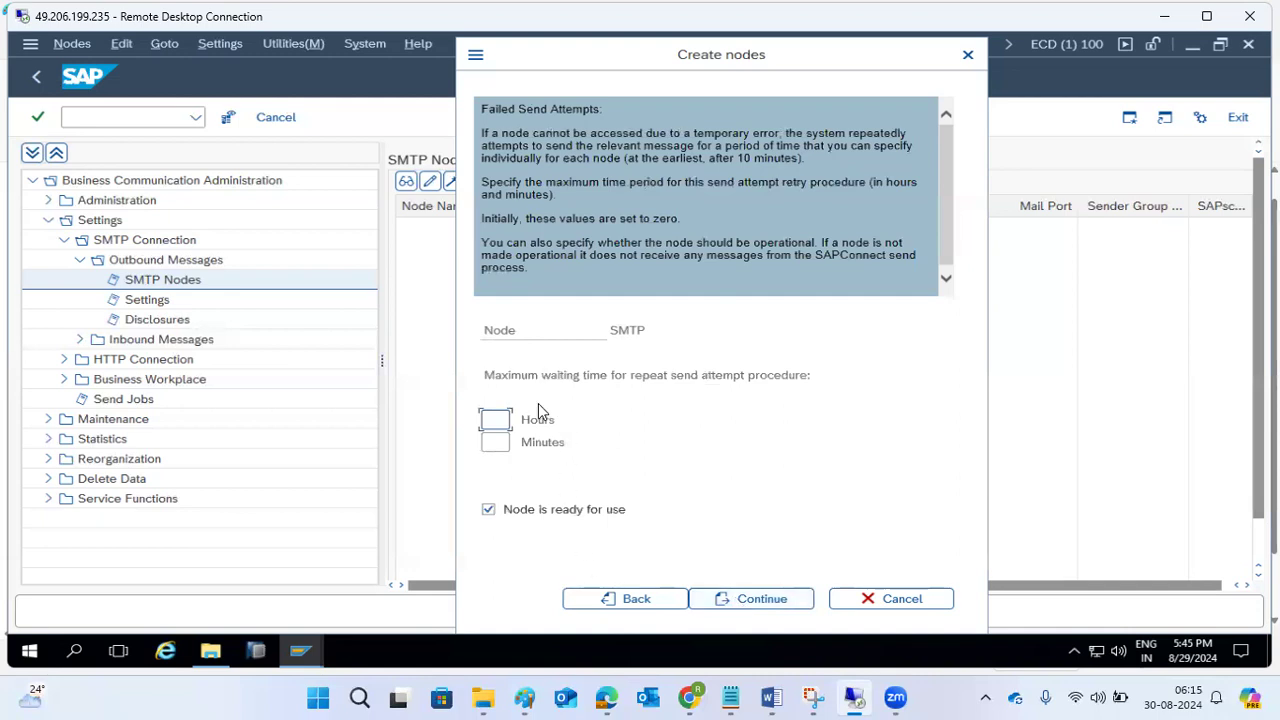
pyautogui.click(497, 443)
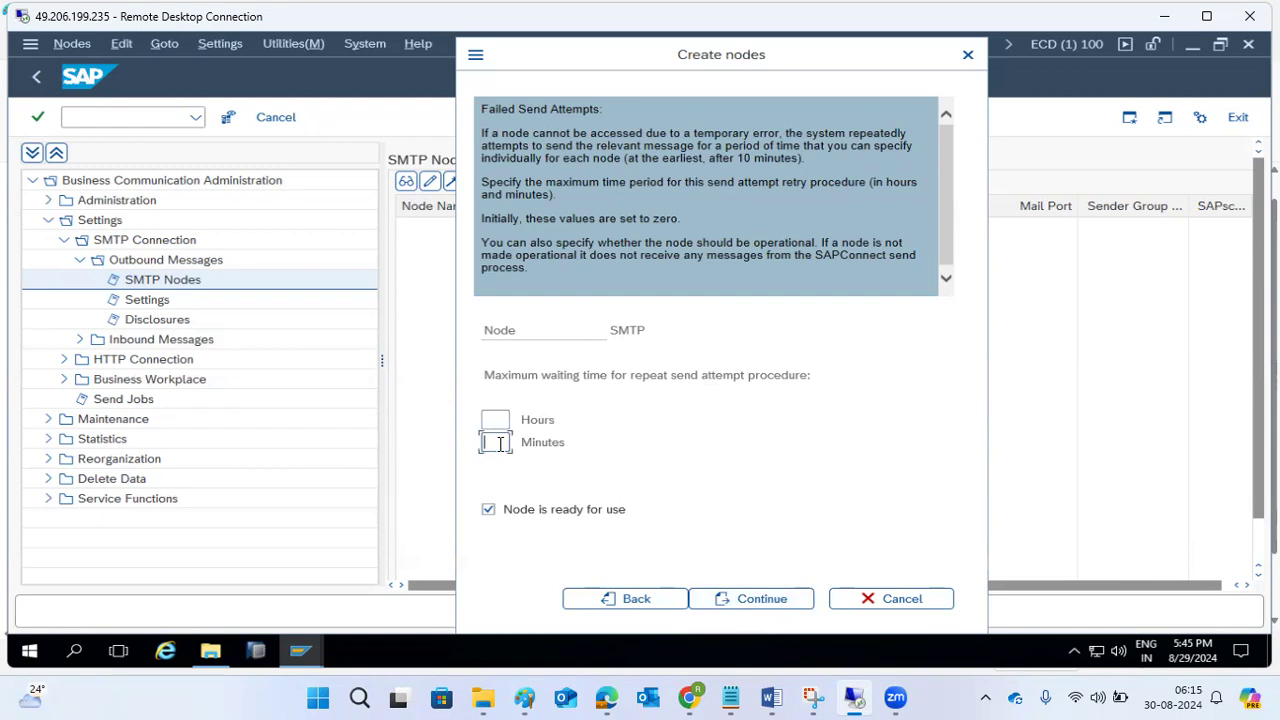
pyautogui.write('5')
pyautogui.click(760, 598)
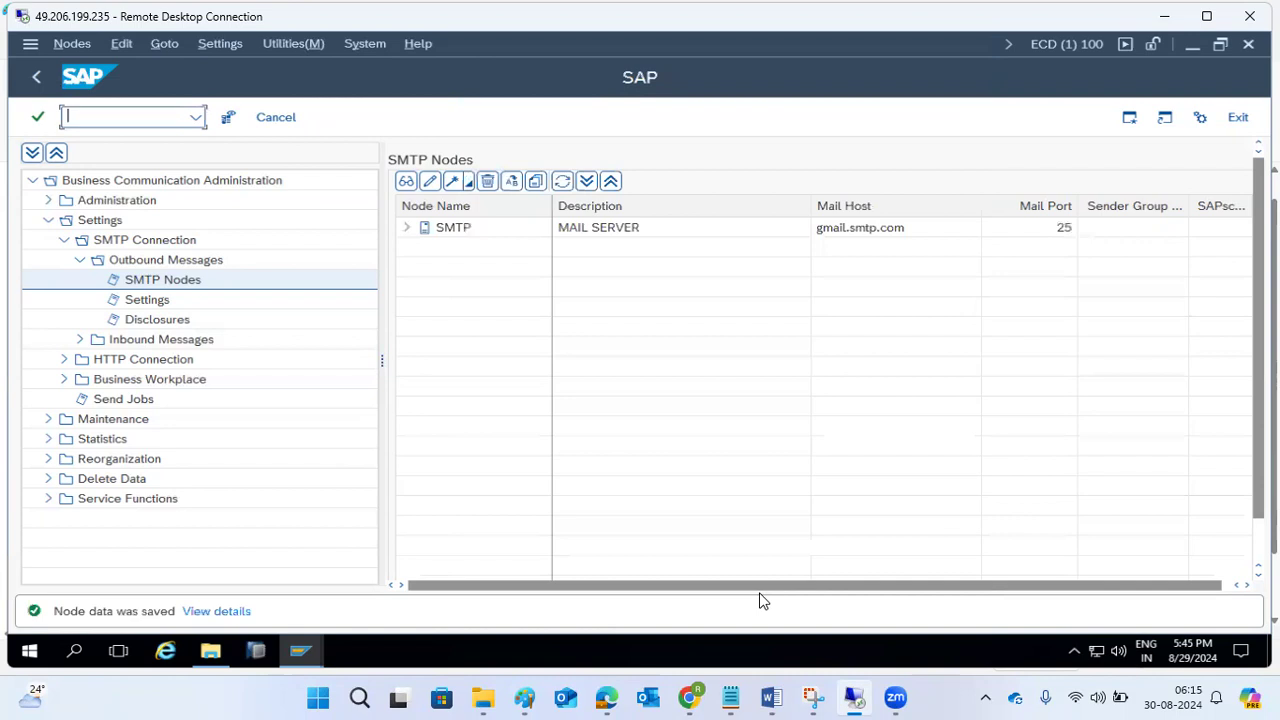
# Review the new SMTP node's address type and the default domain in the outbound message settings.
pyautogui.click(408, 228)
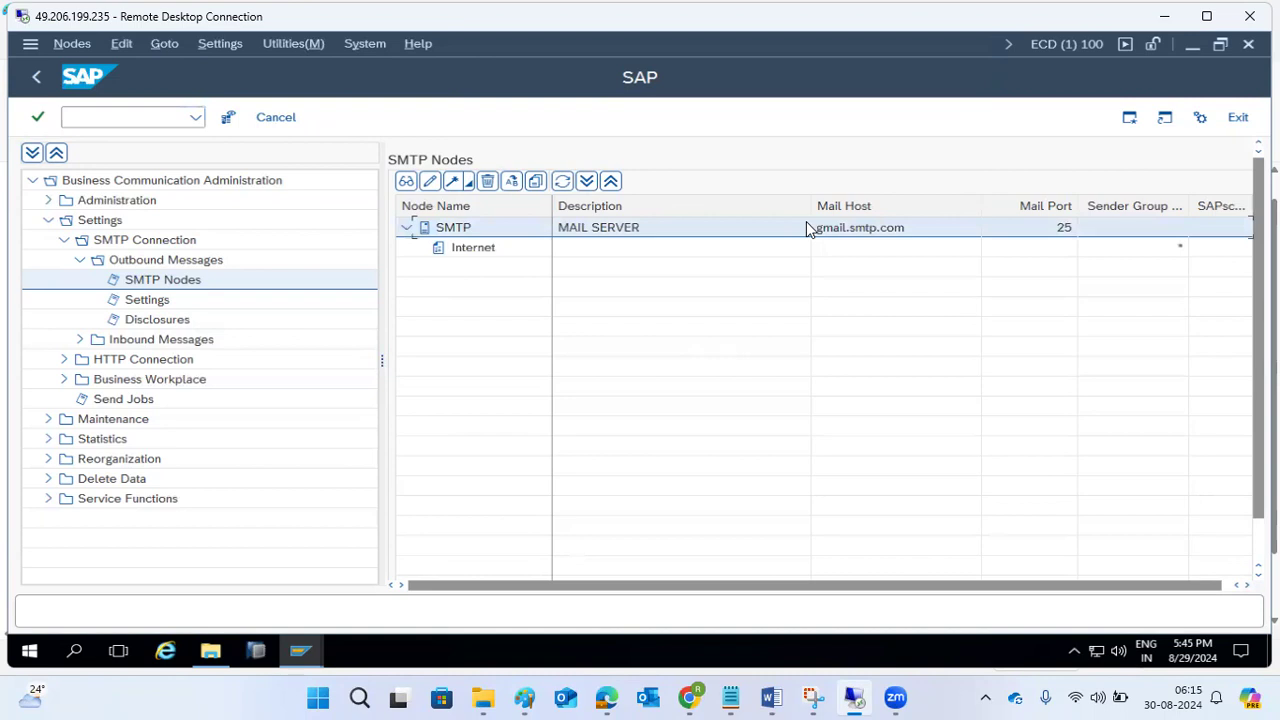
pyautogui.click(146, 302)
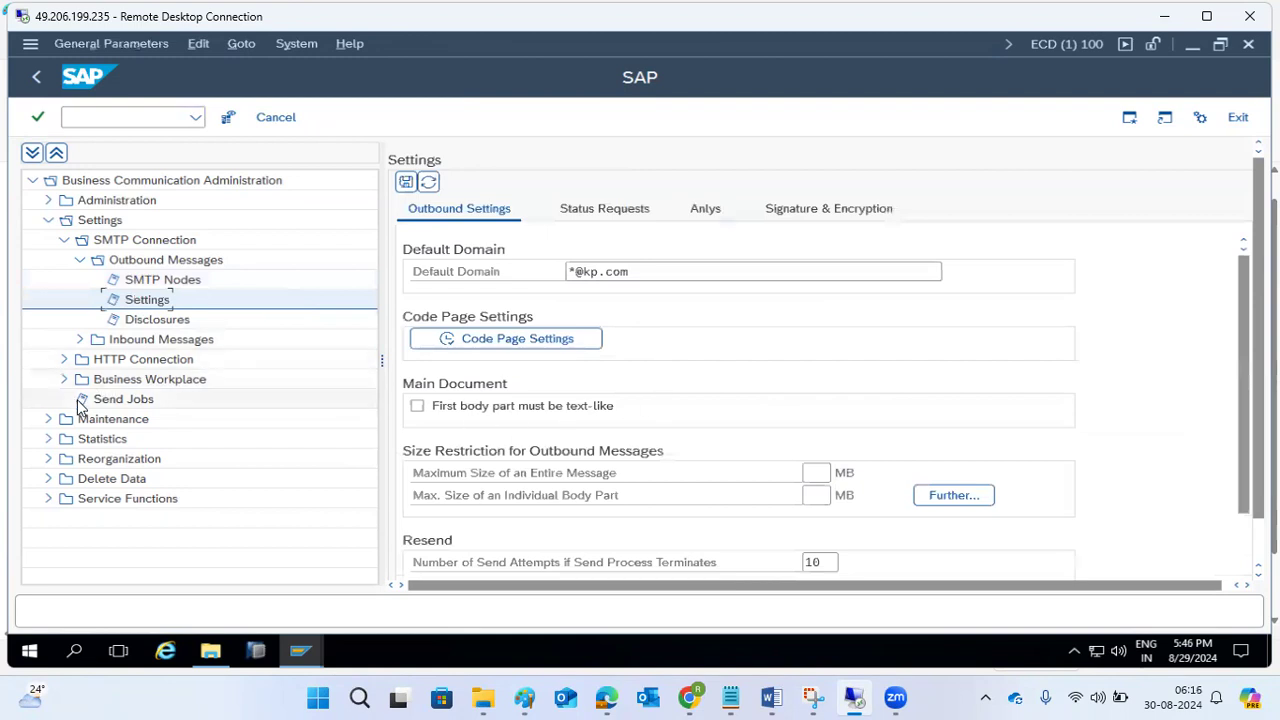
# Delete the existing send jobs SAPCONNECT ALL SEND and SAPCONNECT ALL SEND 1 from the SAPconnect send jobs.
pyautogui.click(120, 401)
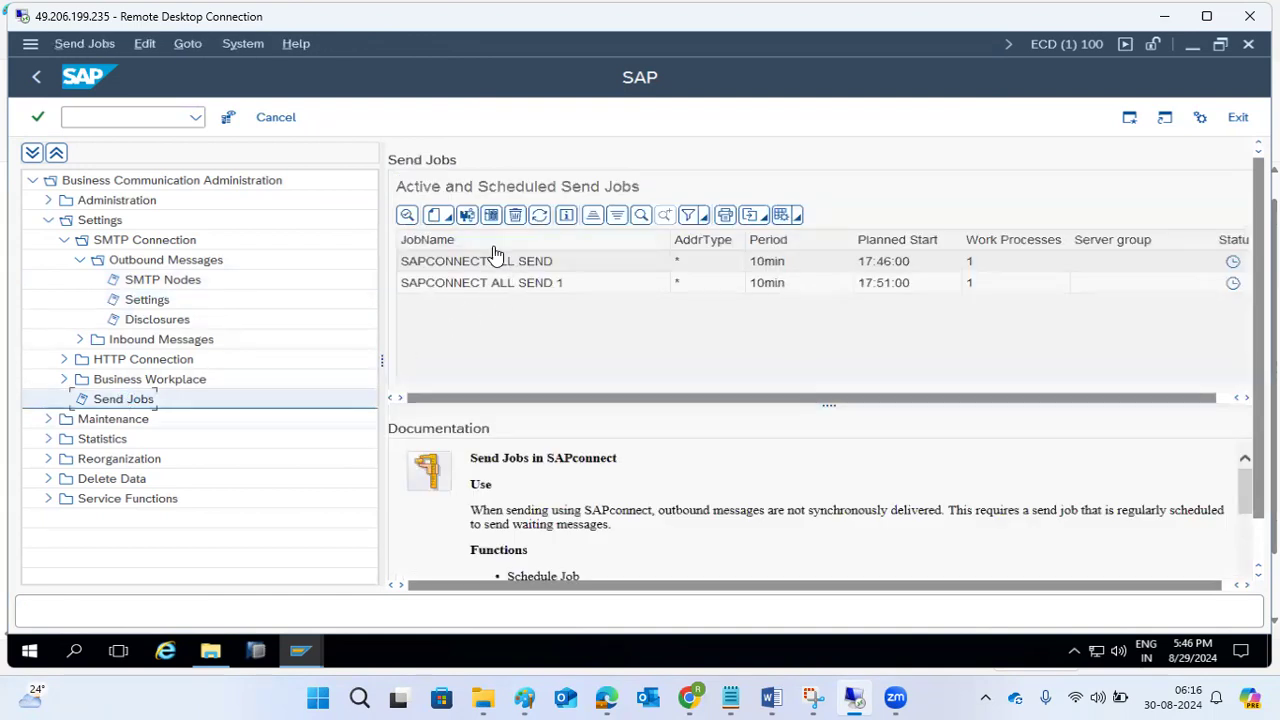
pyautogui.click(437, 264)
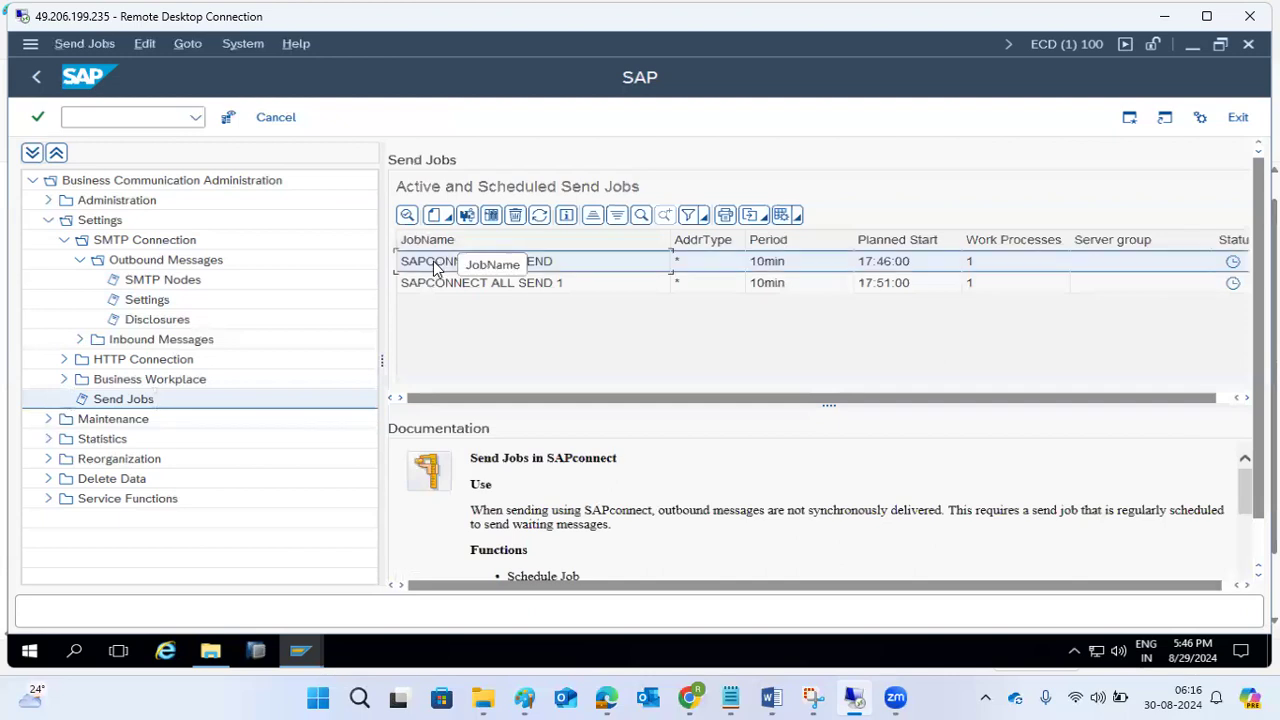
pyautogui.click(515, 215)
pyautogui.click(338, 404)
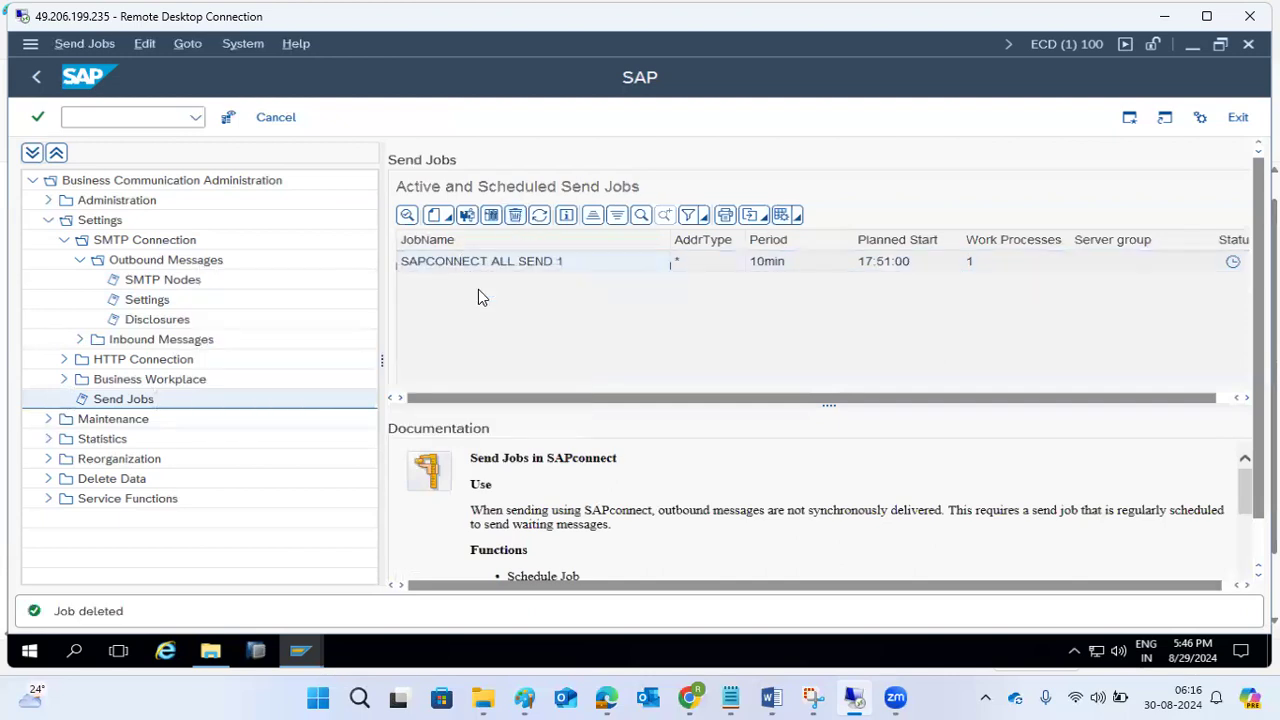
pyautogui.click(515, 215)
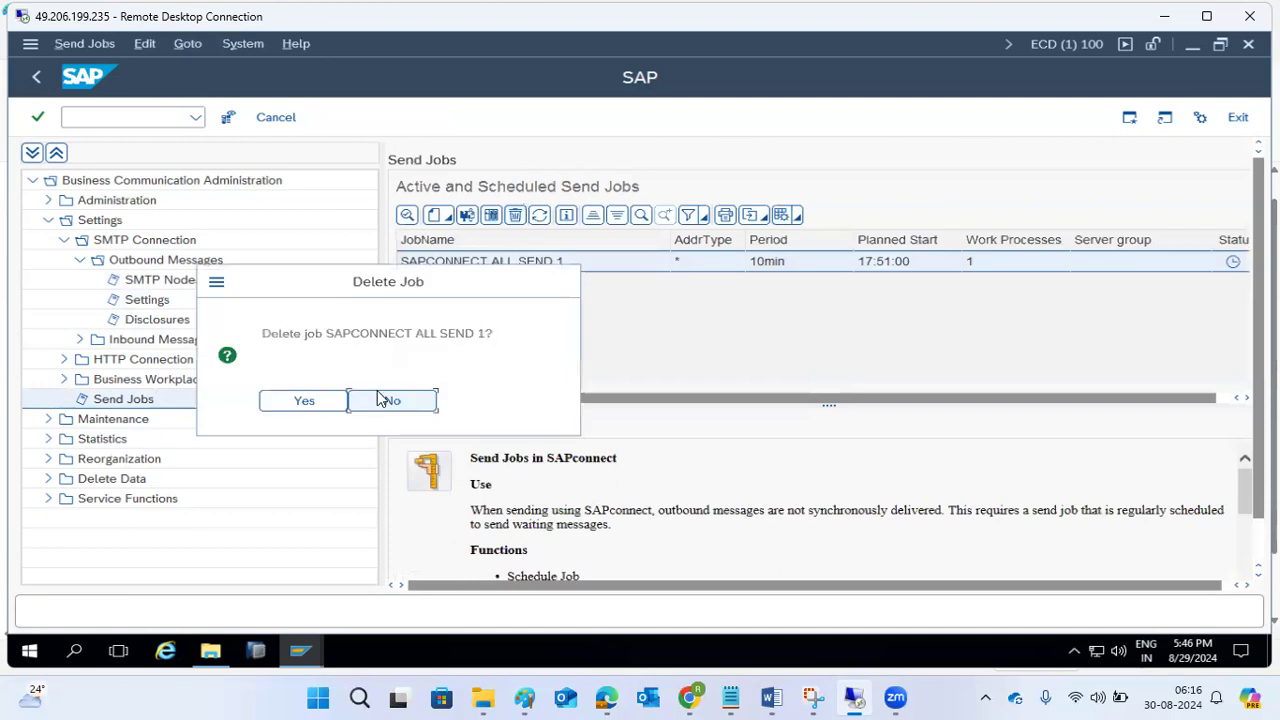
pyautogui.click(312, 400)
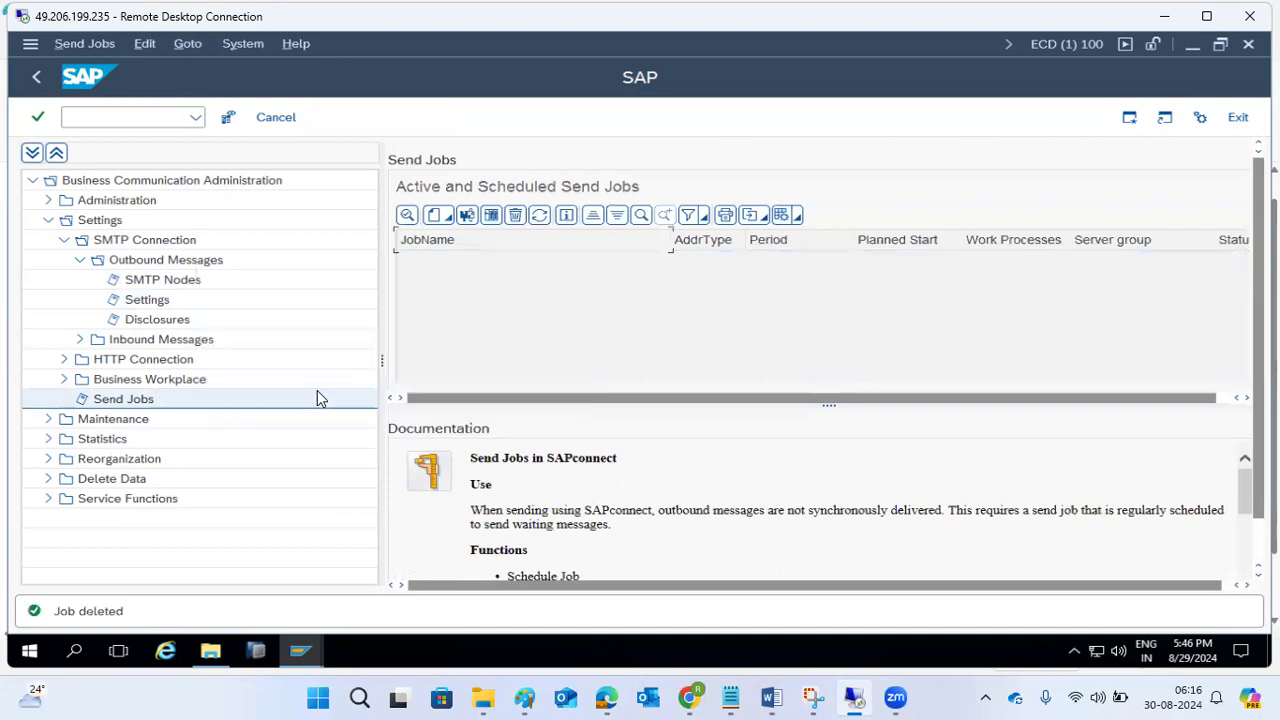
# Schedule a send job for all address types named SAPCONNECT ALL SEND with a 10-minute period and planned start 17:51:00, and save it.
pyautogui.click(437, 216)
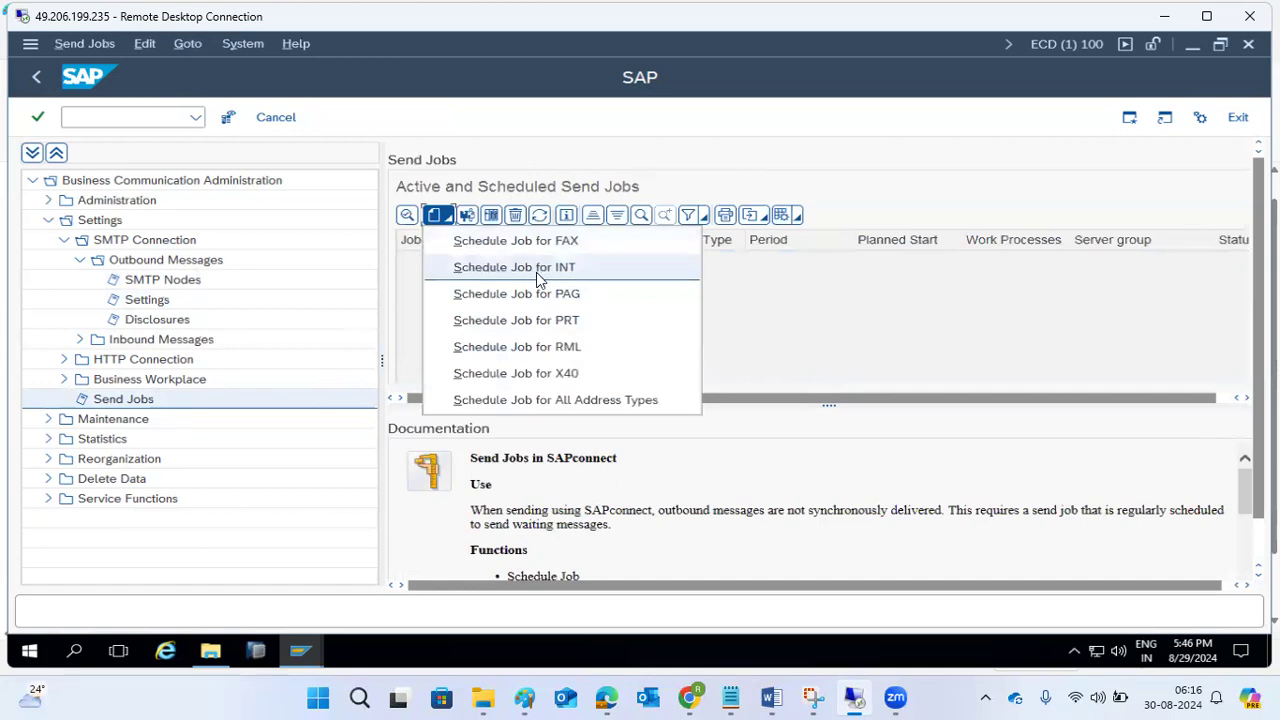
pyautogui.click(553, 399)
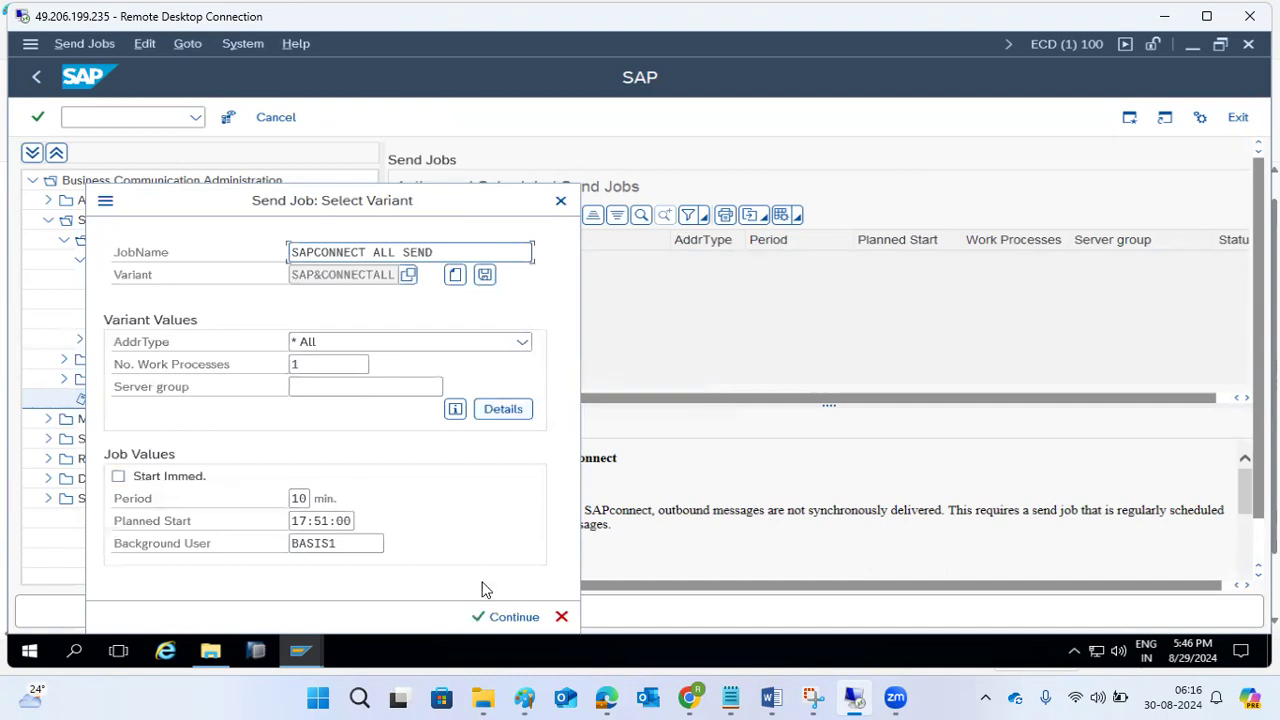
pyautogui.click(505, 615)
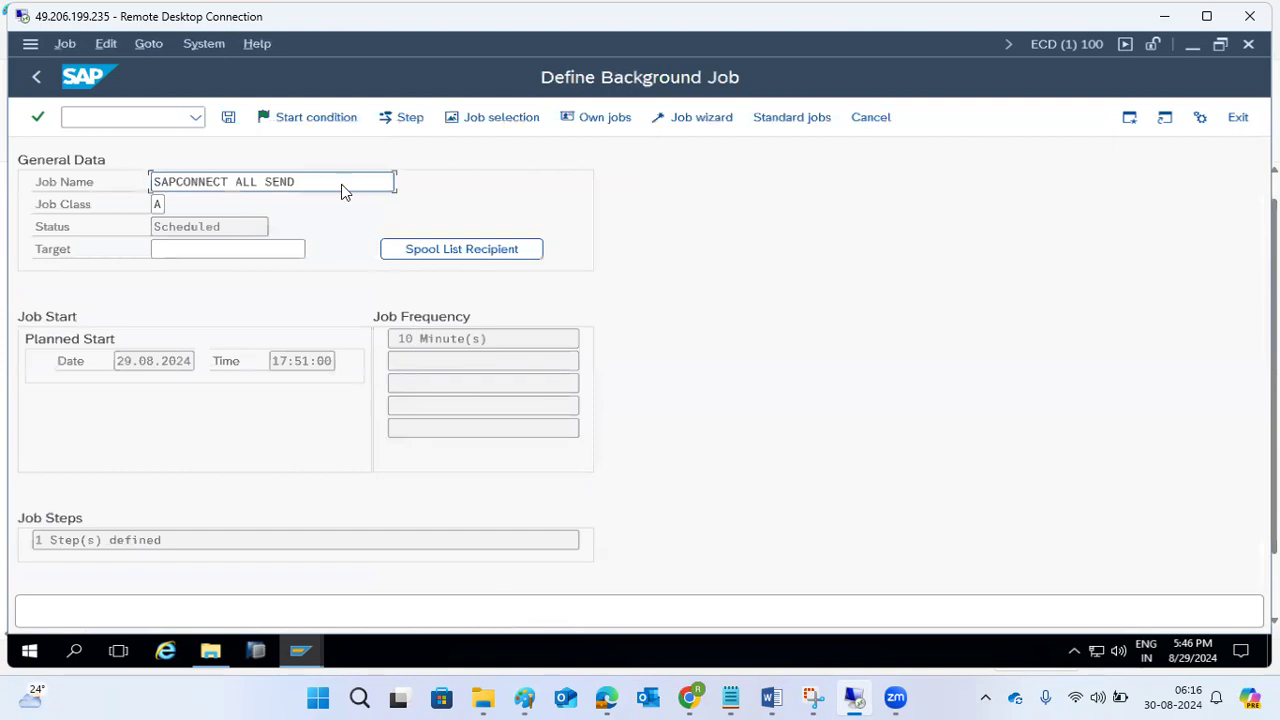
pyautogui.click(229, 118)
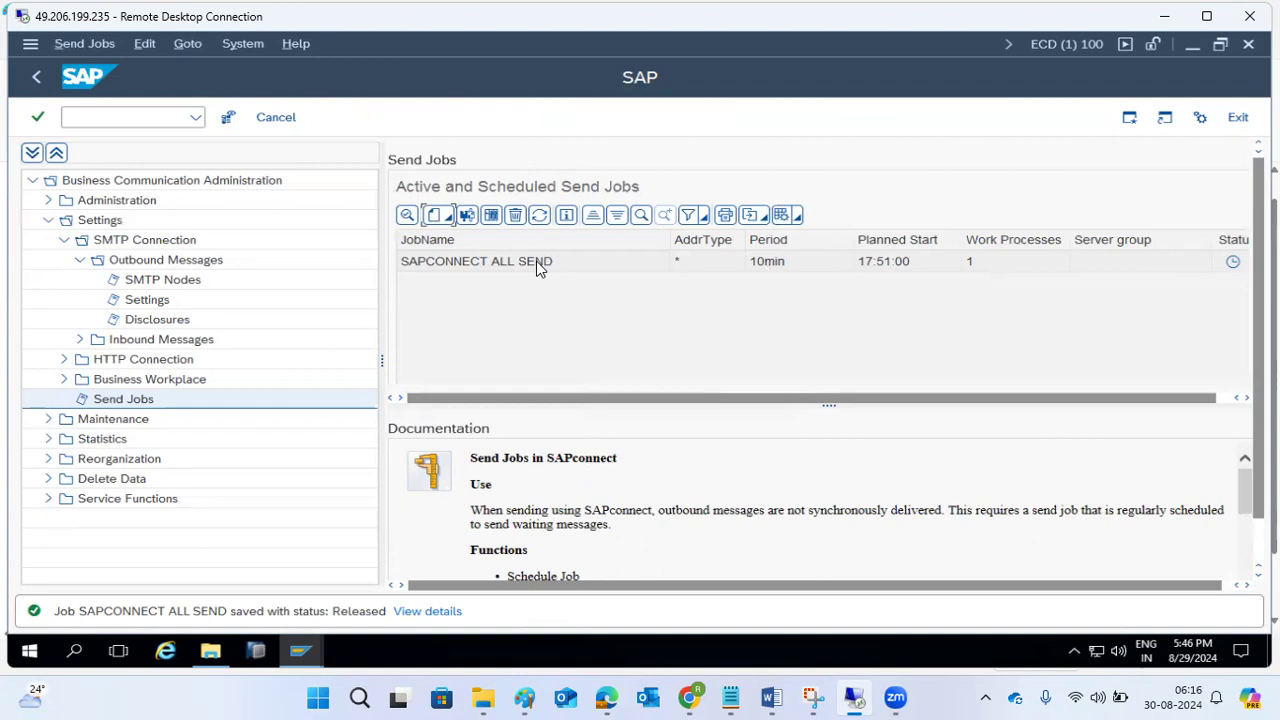
# Read the documentation on why a send job is required and refresh the list of scheduled send jobs.
pyautogui.moveTo(949, 510); pyautogui.dragTo(1069, 537)
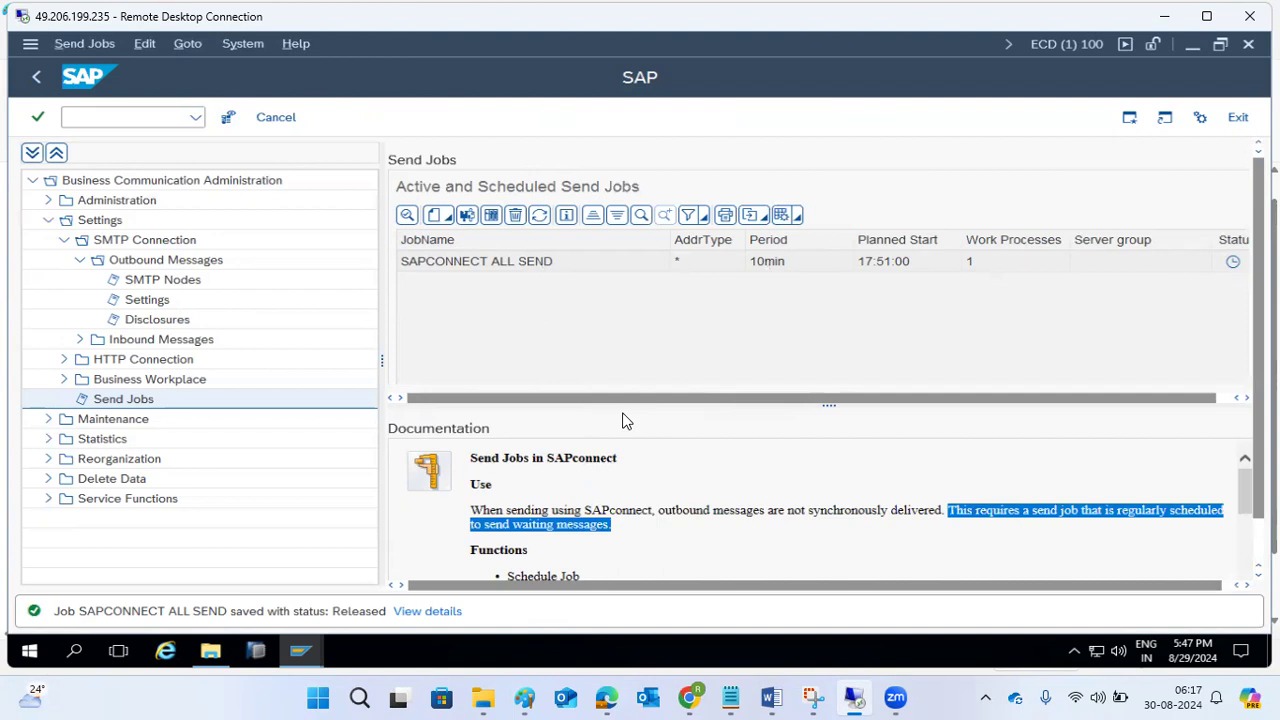
pyautogui.click(550, 264)
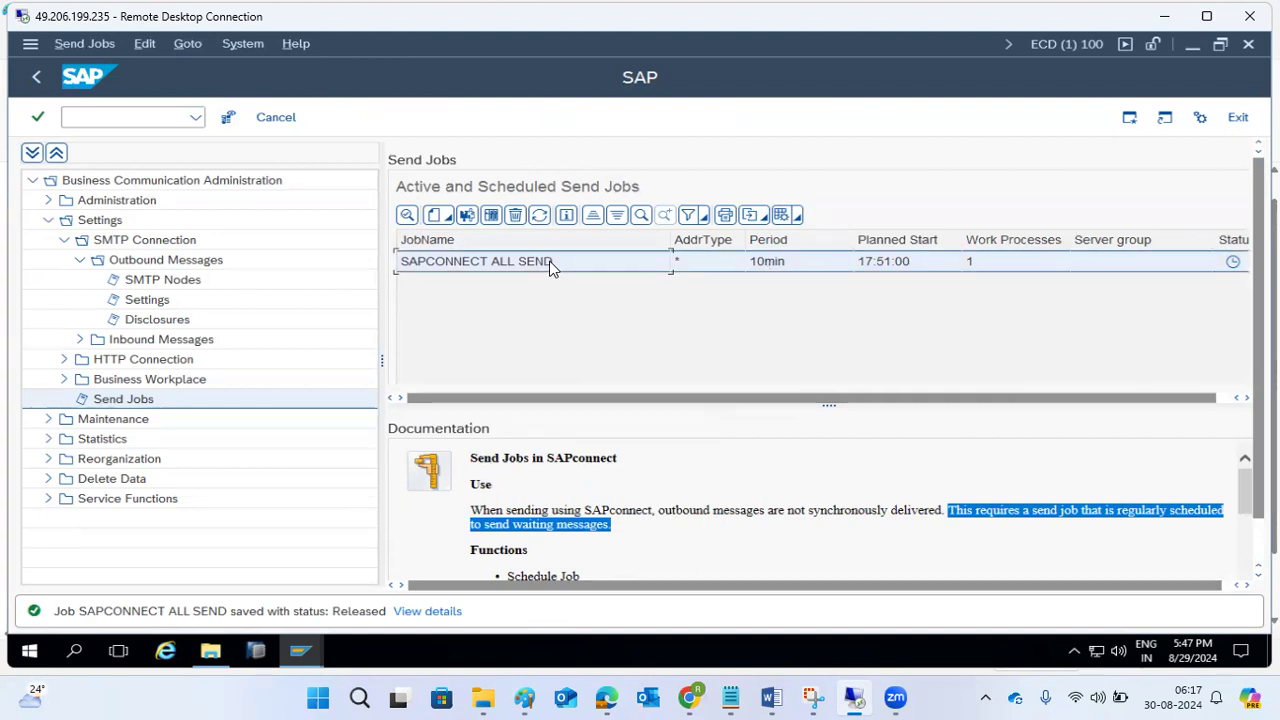
pyautogui.click(540, 217)
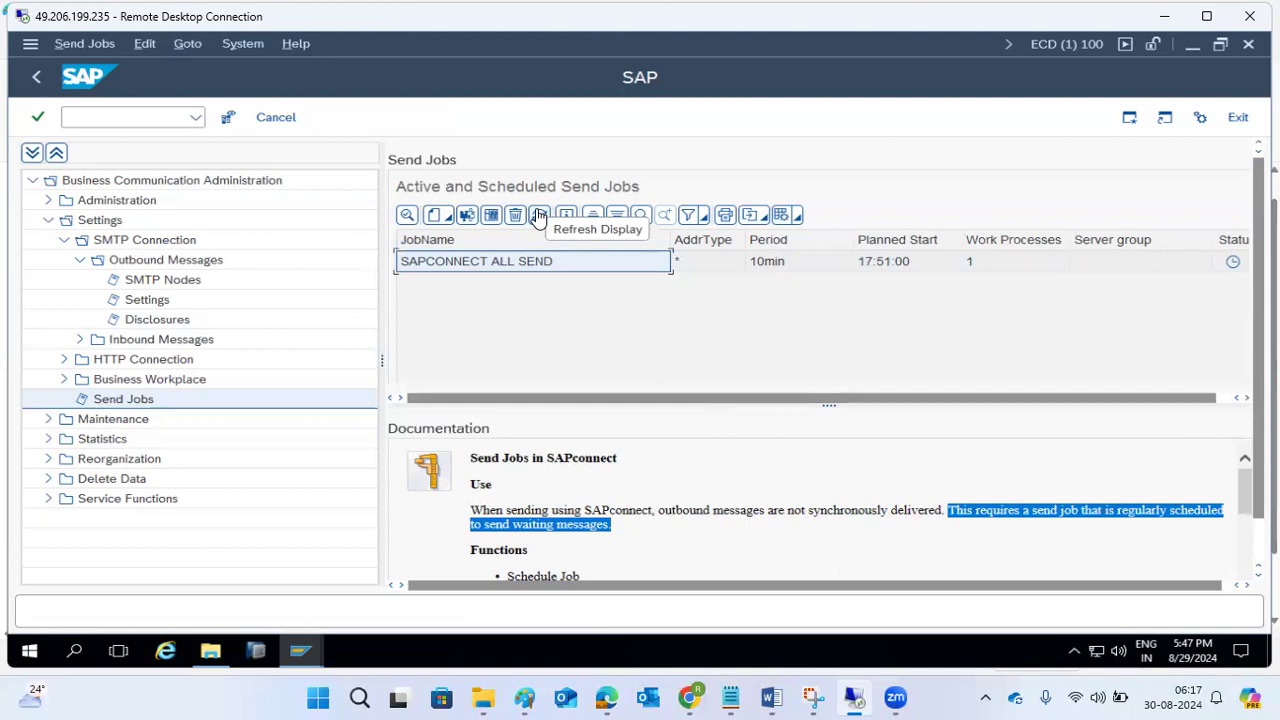
# Leave the SCOT administration screens for SAP Easy Access and open transaction SOST.
pyautogui.click(196, 121)
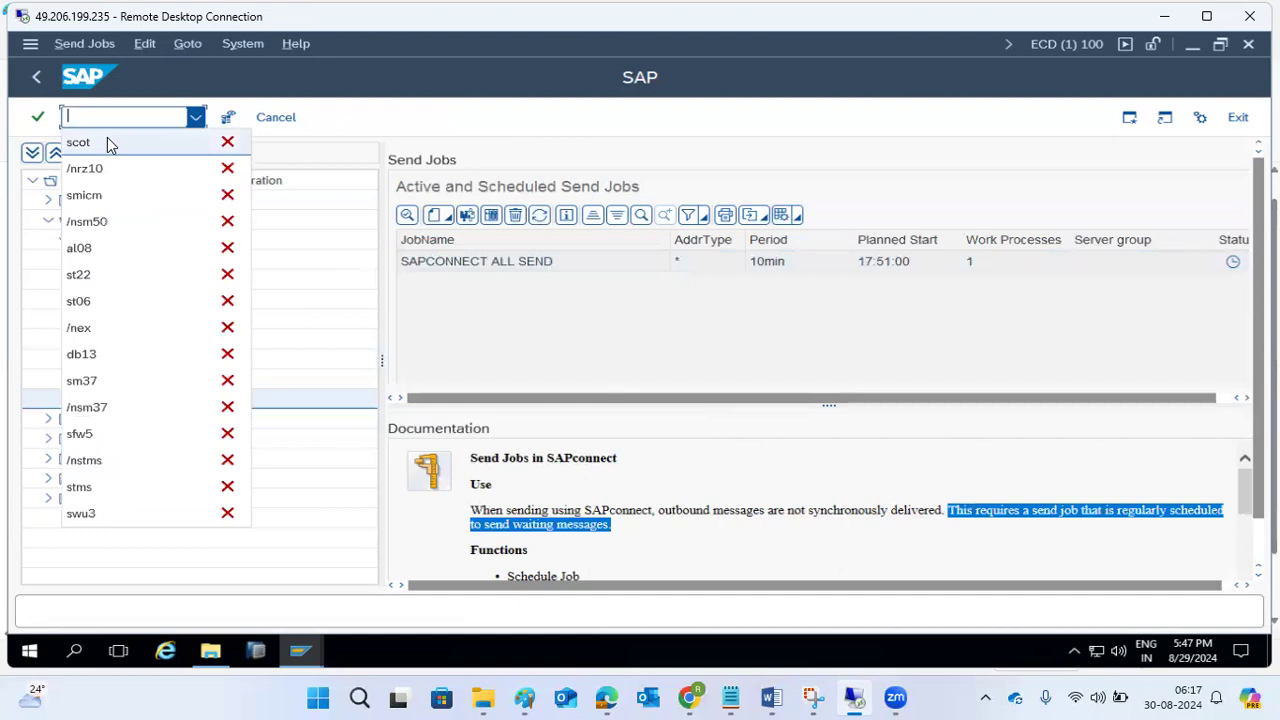
pyautogui.click(37, 86)
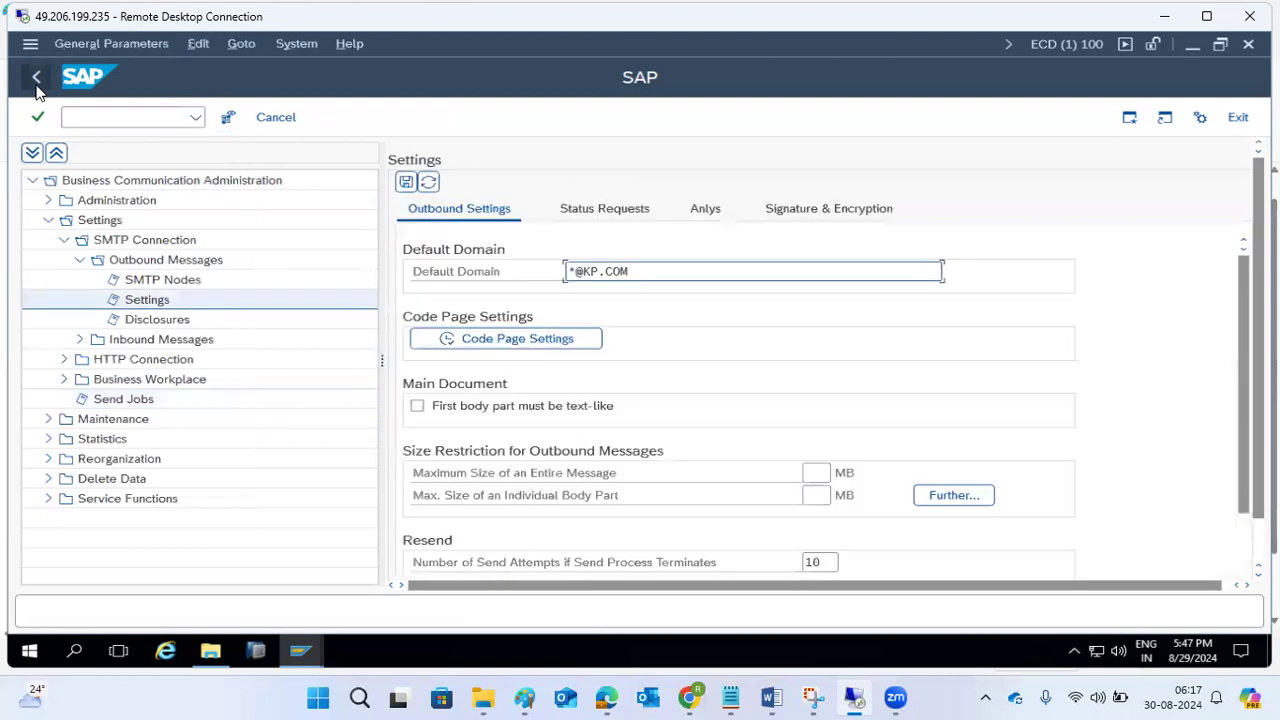
pyautogui.click(37, 86)
pyautogui.click(37, 86)
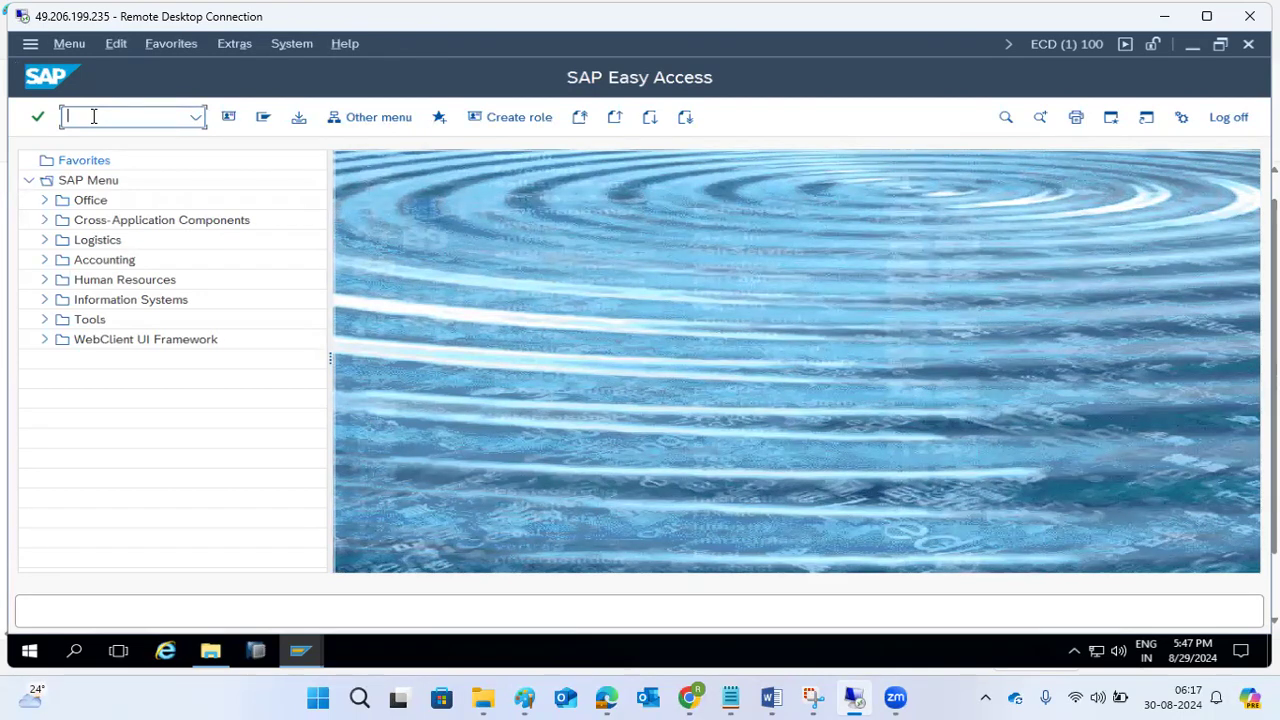
pyautogui.write('sost')
pyautogui.press('Return')
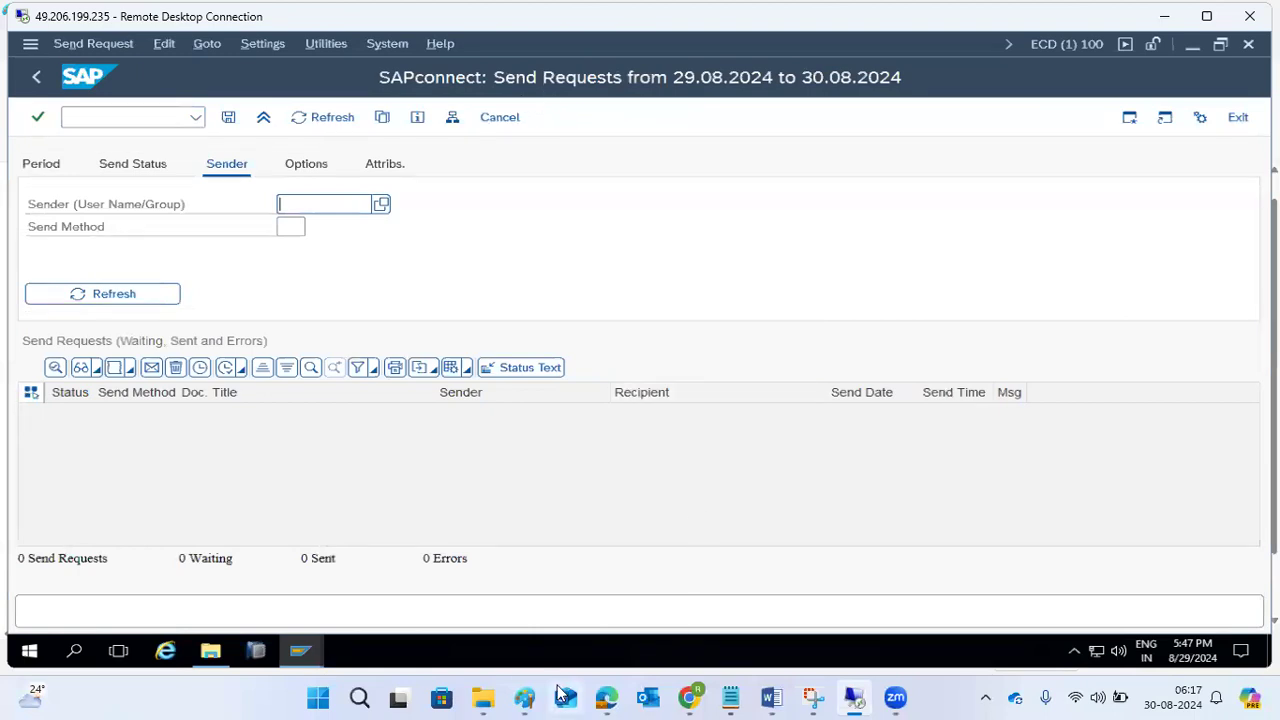
# Switch to the Paint notes and replace the empty item 8 with the line "SOST - outbound emails checking".
pyautogui.click(524, 697)
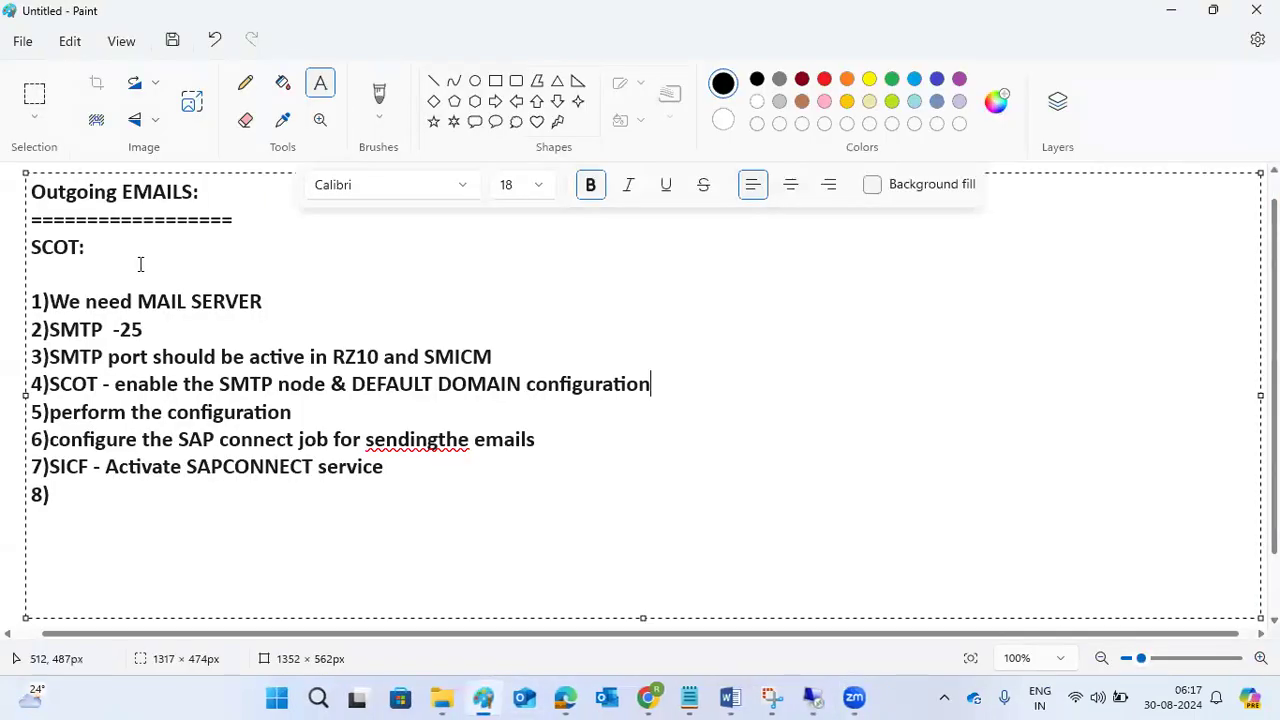
pyautogui.click(147, 510)
pyautogui.press('BackSpace')
pyautogui.press('BackSpace')
pyautogui.write('SOST - ')
pyautogui.write('out')
pyautogui.press('BackSpace')
pyautogui.press('BackSpace')
pyautogui.press('BackSpace')
pyautogui.write('send rrqu')
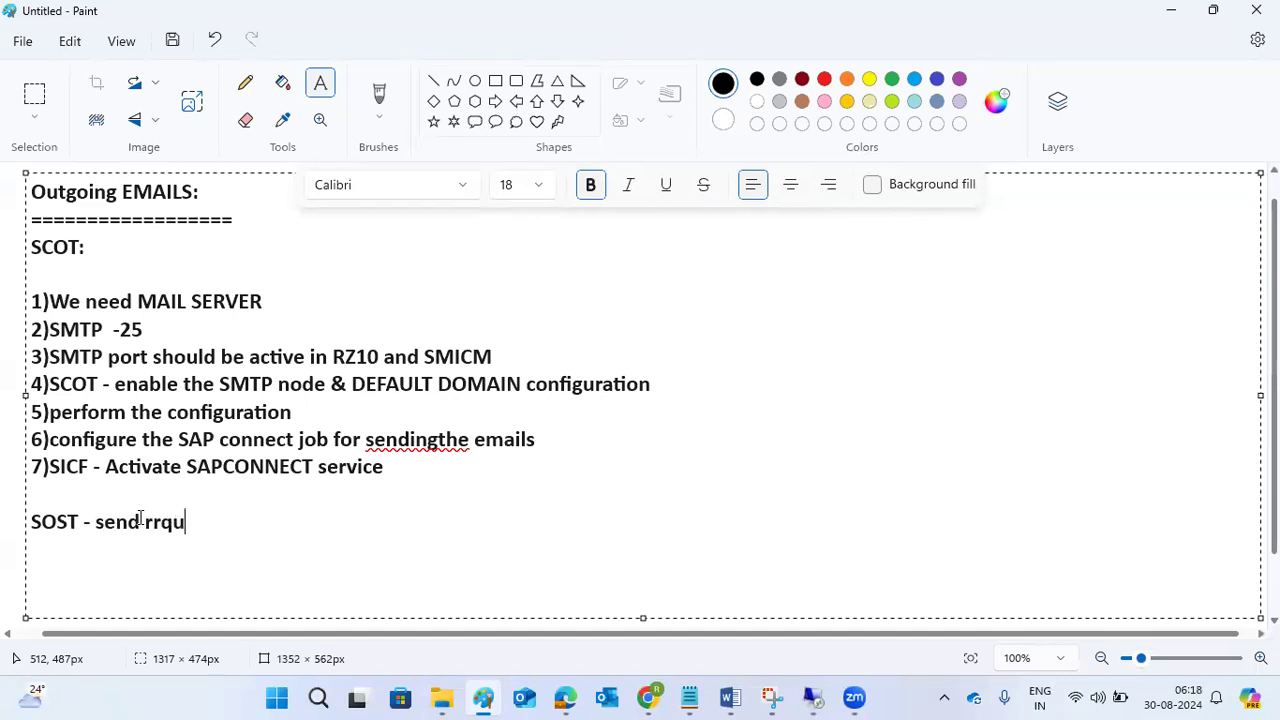
pyautogui.press('BackSpace')
pyautogui.press('BackSpace')
pyautogui.press('BackSpace')
pyautogui.press('BackSpace')
pyautogui.press('BackSpace')
pyautogui.press('BackSpace')
pyautogui.press('BackSpace')
pyautogui.press('BackSpace')
pyautogui.press('BackSpace')
pyautogui.write('outb')
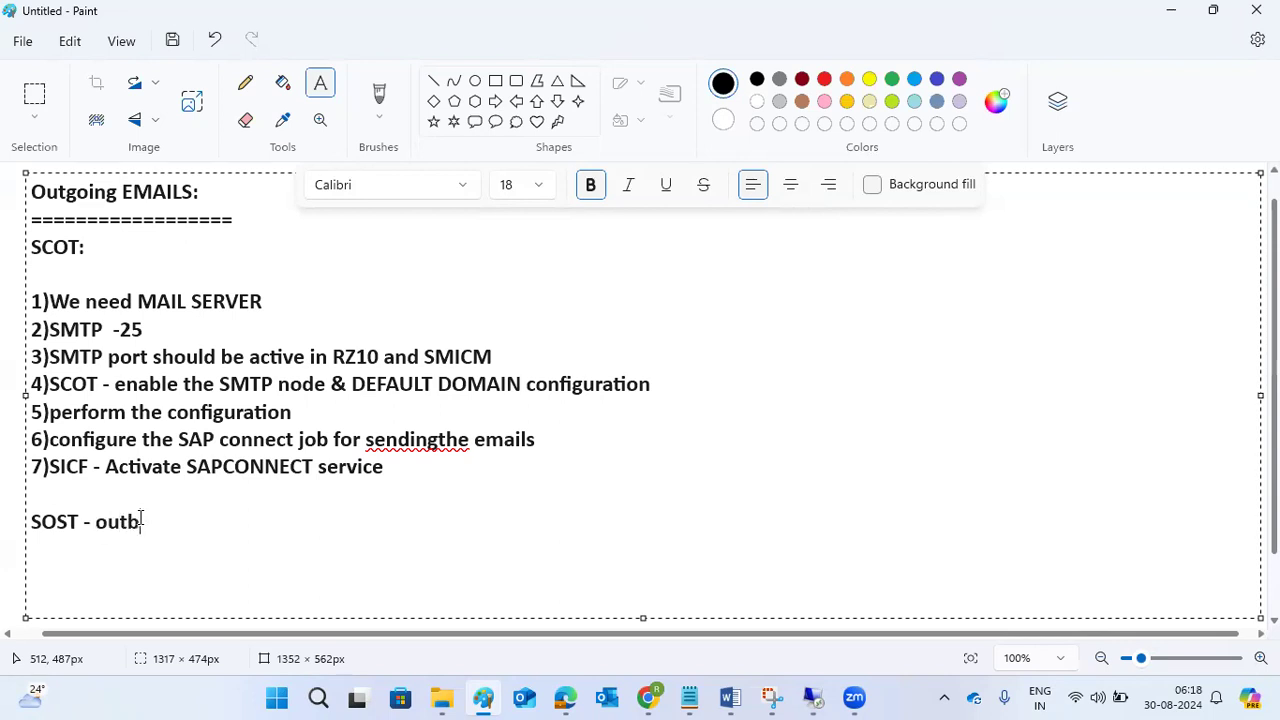
pyautogui.write('oundemails checking')
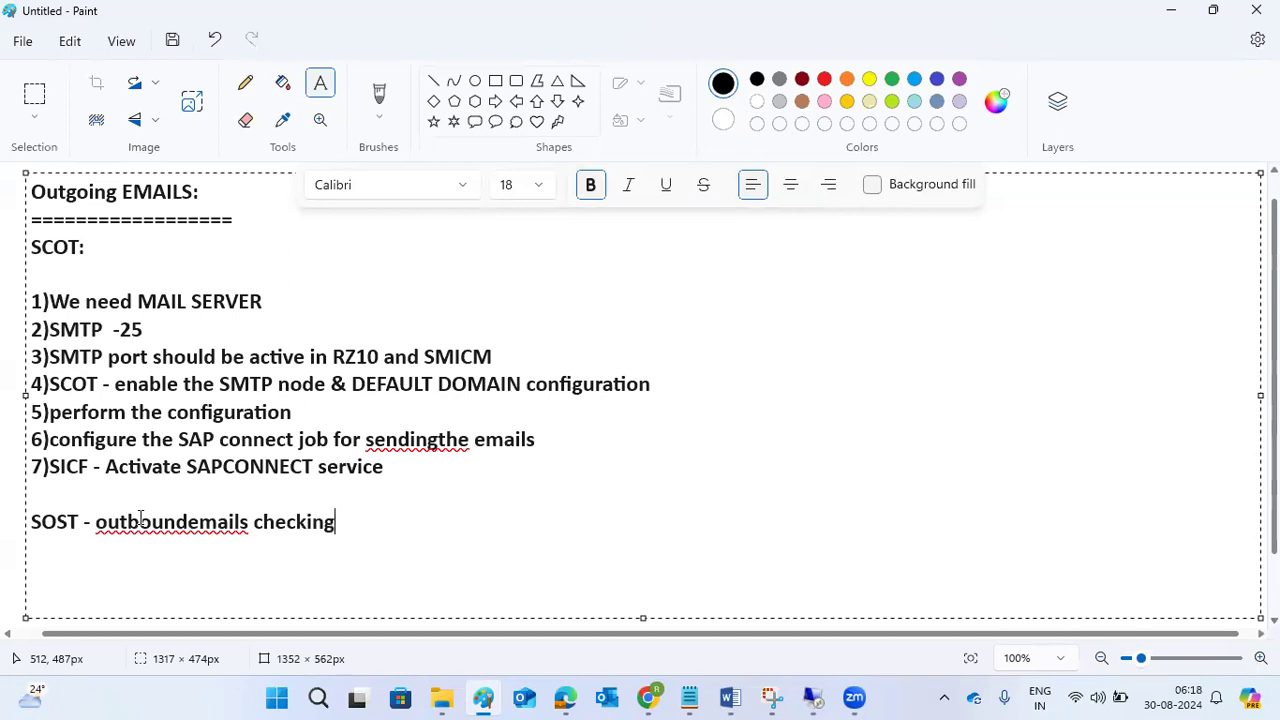
pyautogui.click(189, 521)
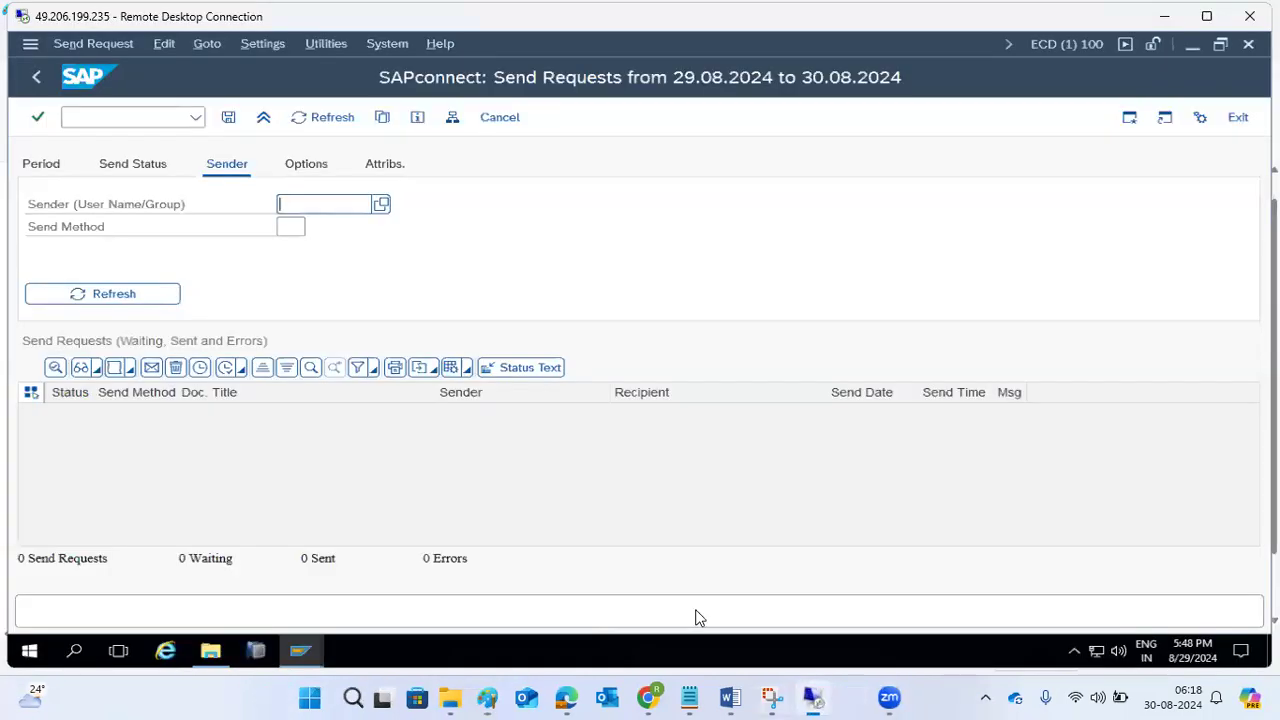
# Return to the SAP remote session and list the send requests for all dates by clearing both send date limits.
pyautogui.click(812, 697)
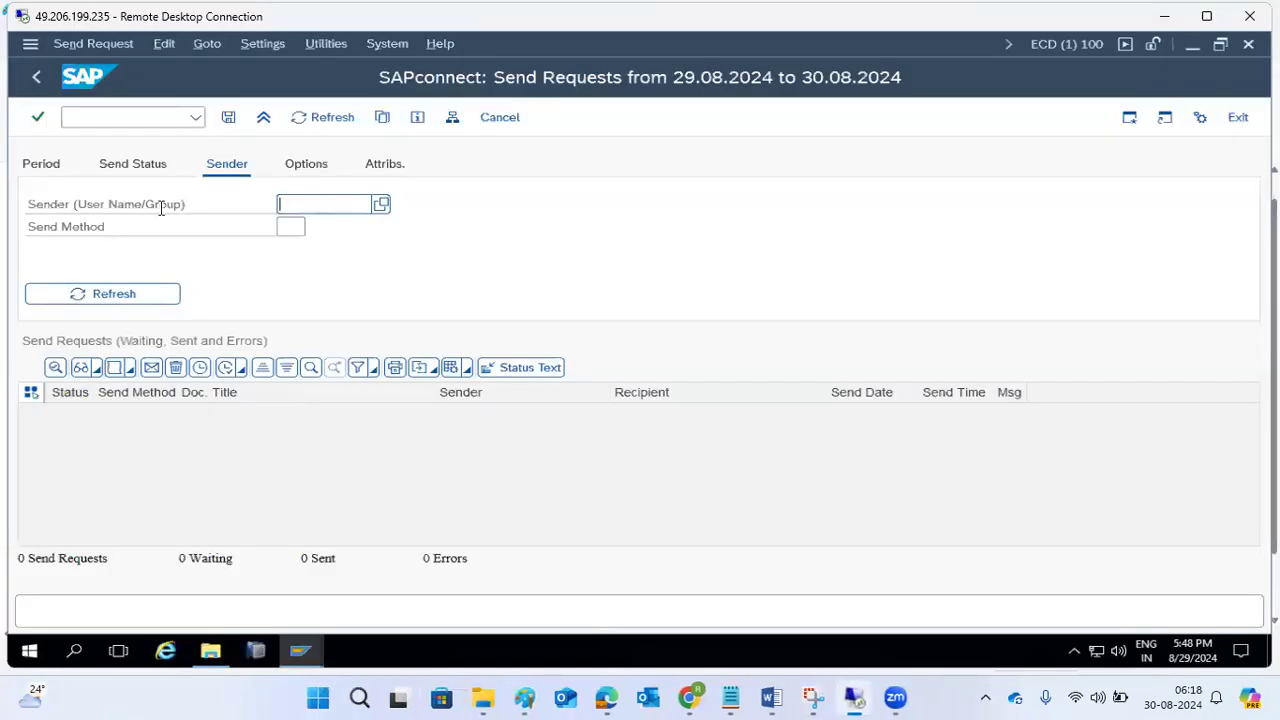
pyautogui.click(45, 167)
pyautogui.click(307, 205)
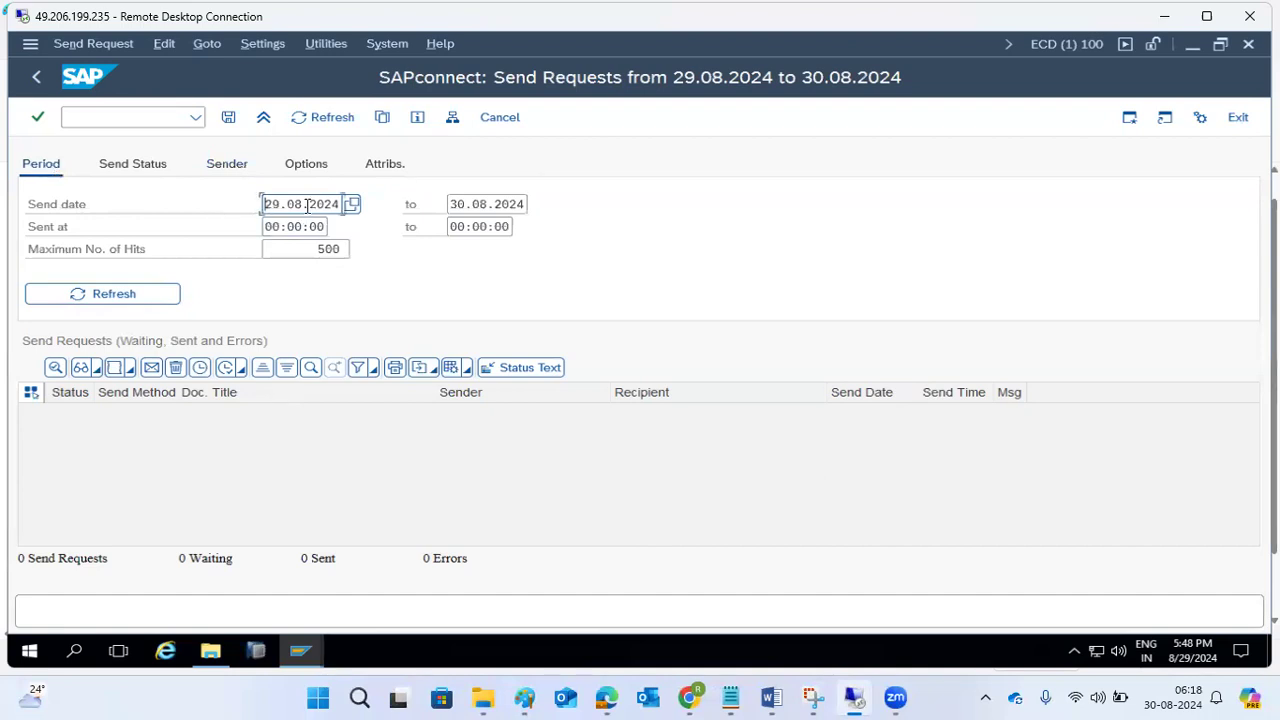
pyautogui.hotkey('ctrl', 'a')
pyautogui.press('Delete')
pyautogui.press('Tab')
pyautogui.press('Delete')
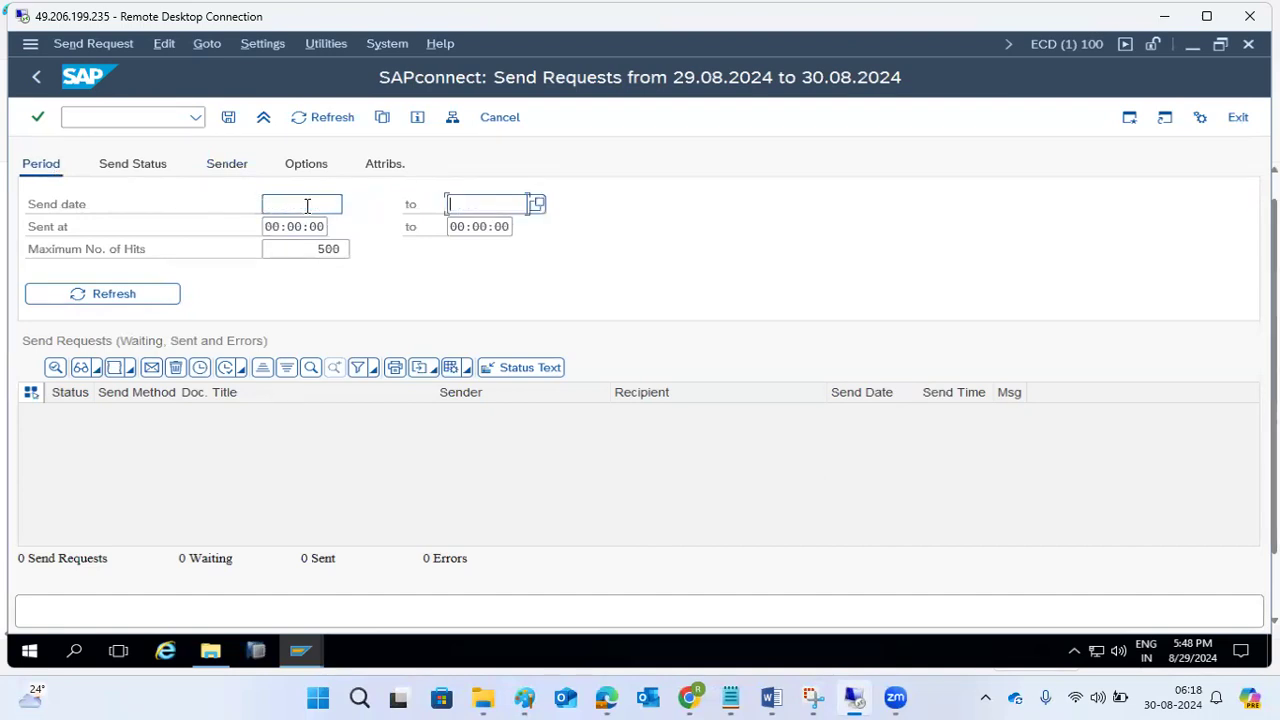
pyautogui.click(135, 298)
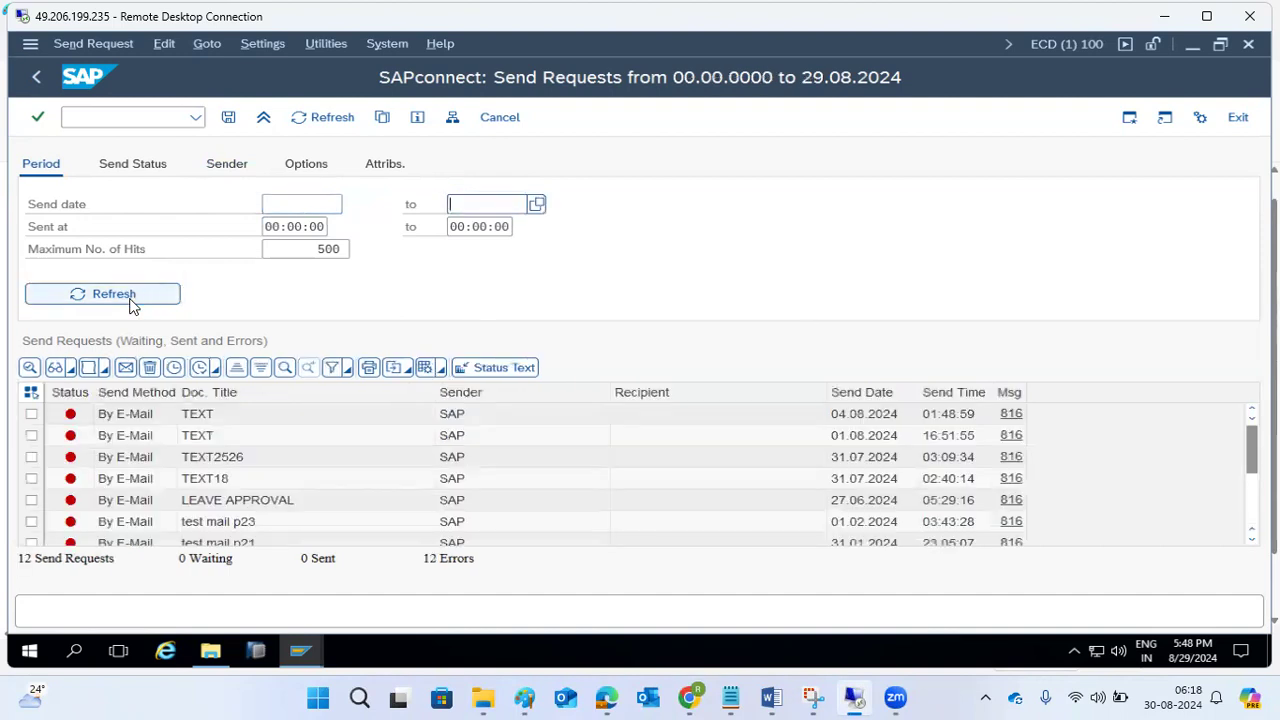
# Examine the listed send requests and totals, read the status message of the first request, and refresh the list.
pyautogui.doubleClick(70, 555)
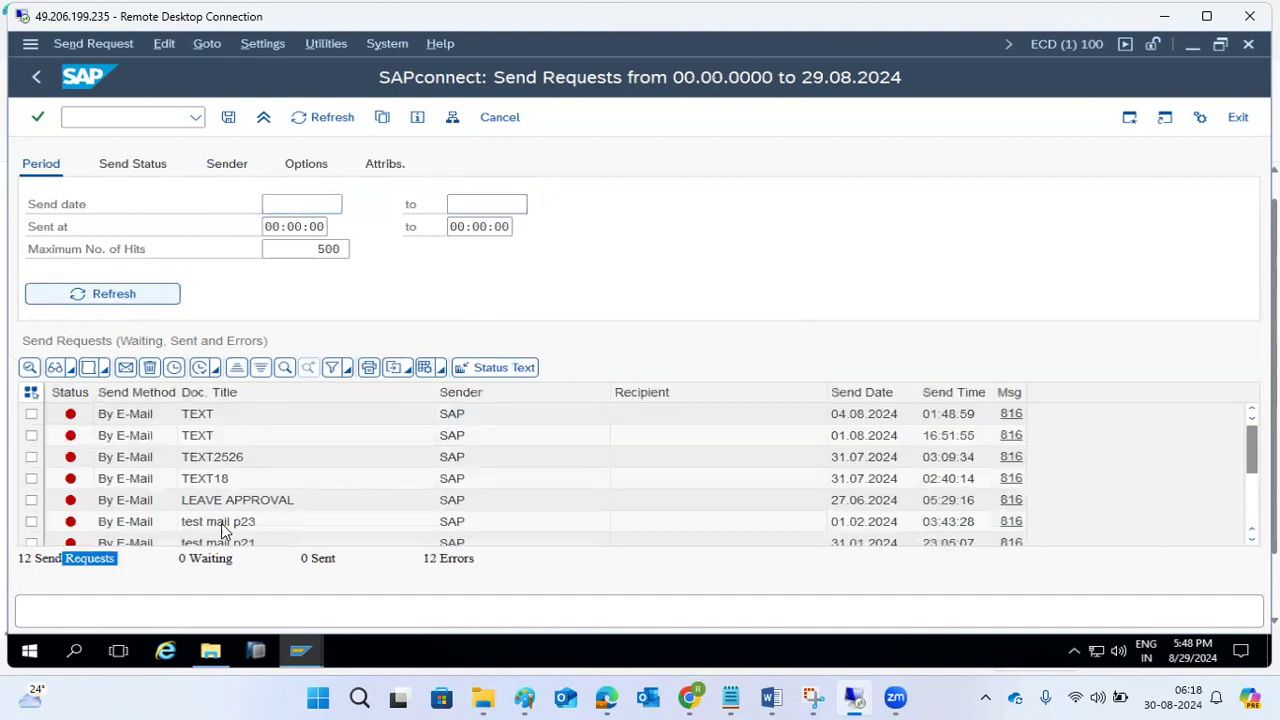
pyautogui.moveTo(447, 557); pyautogui.dragTo(458, 557)
pyautogui.scroll(-3, 120, 450)
pyautogui.scroll(3, 613, 455)
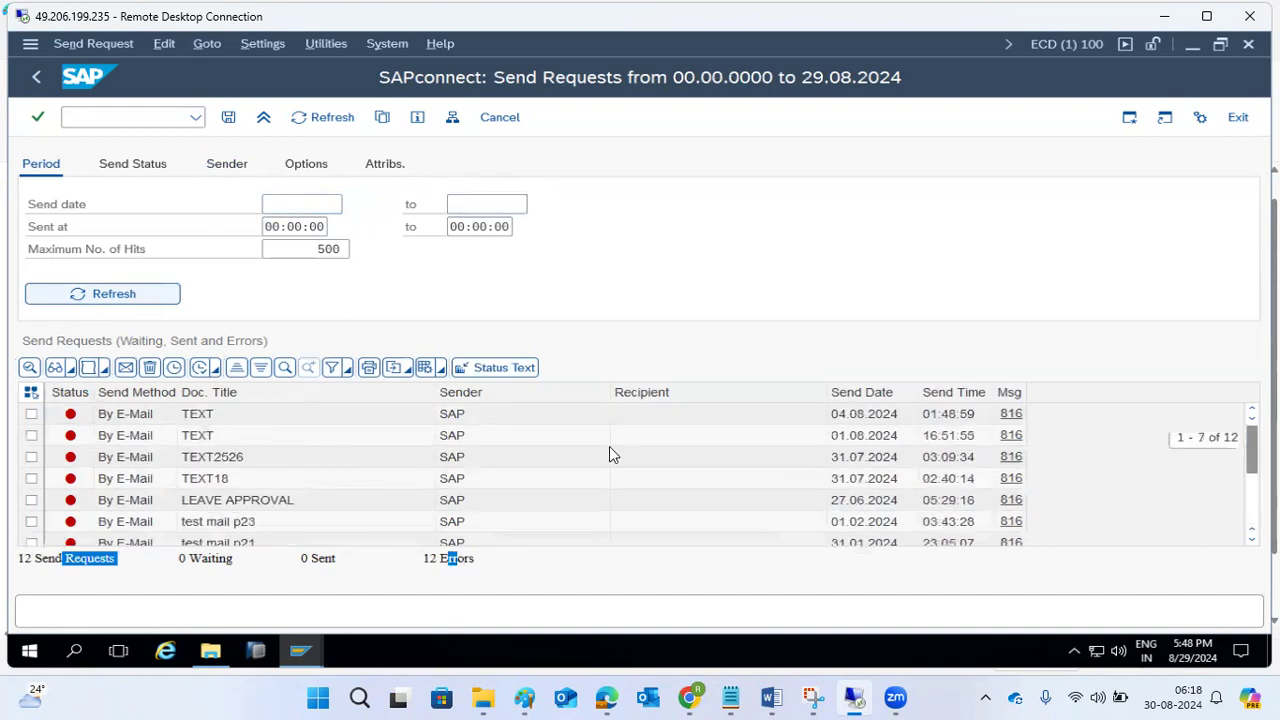
pyautogui.click(1010, 414)
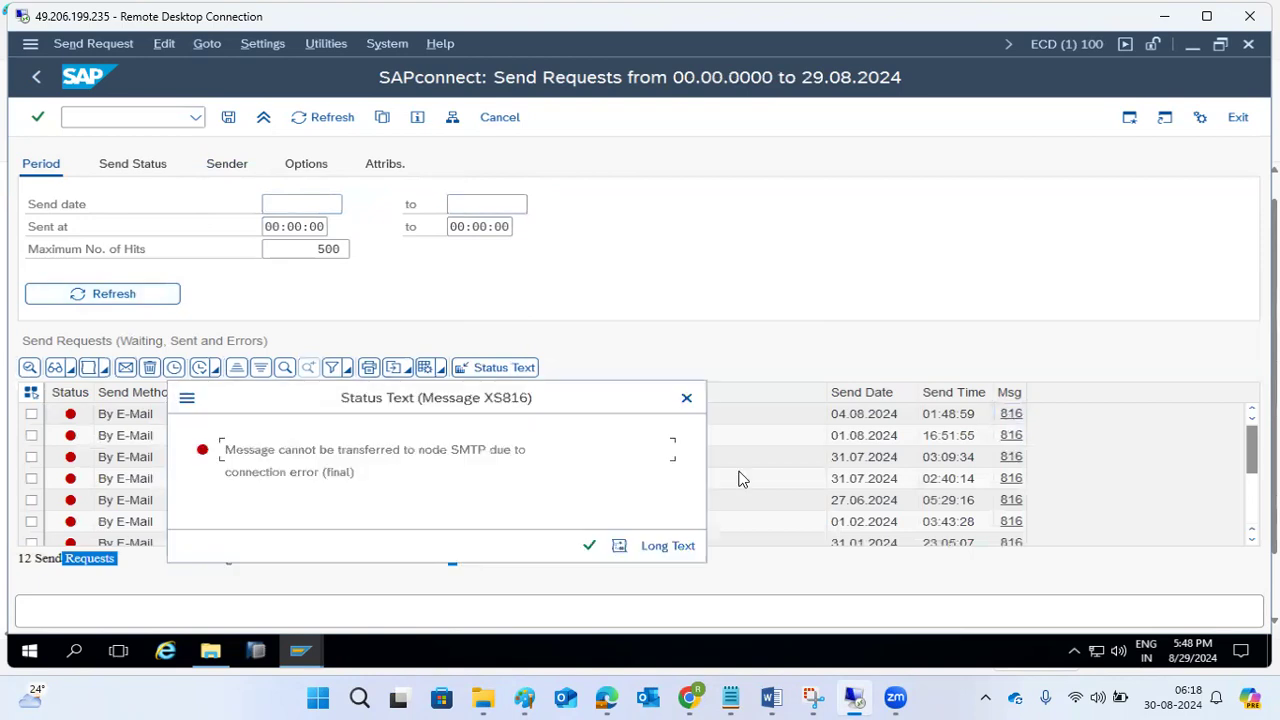
pyautogui.moveTo(316, 450); pyautogui.dragTo(532, 452)
pyautogui.click(590, 544)
pyautogui.scroll(-3, 405, 486)
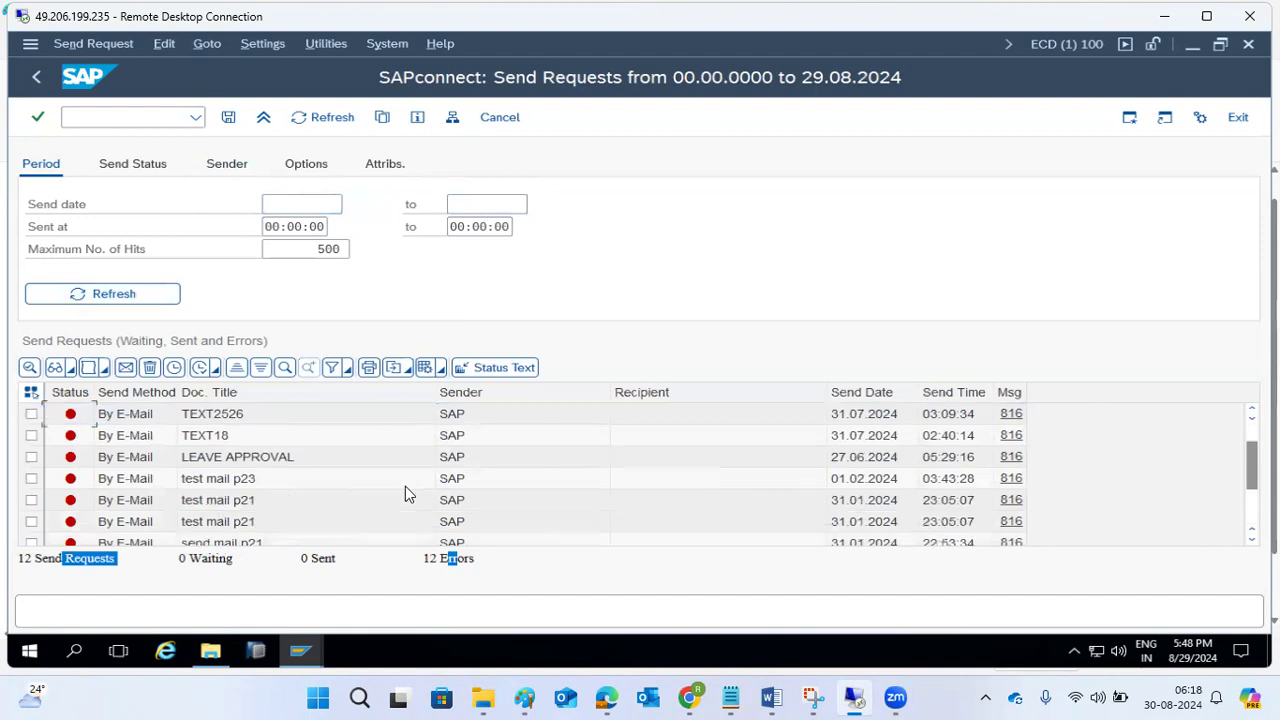
pyautogui.scroll(3, 425, 490)
pyautogui.click(600, 508)
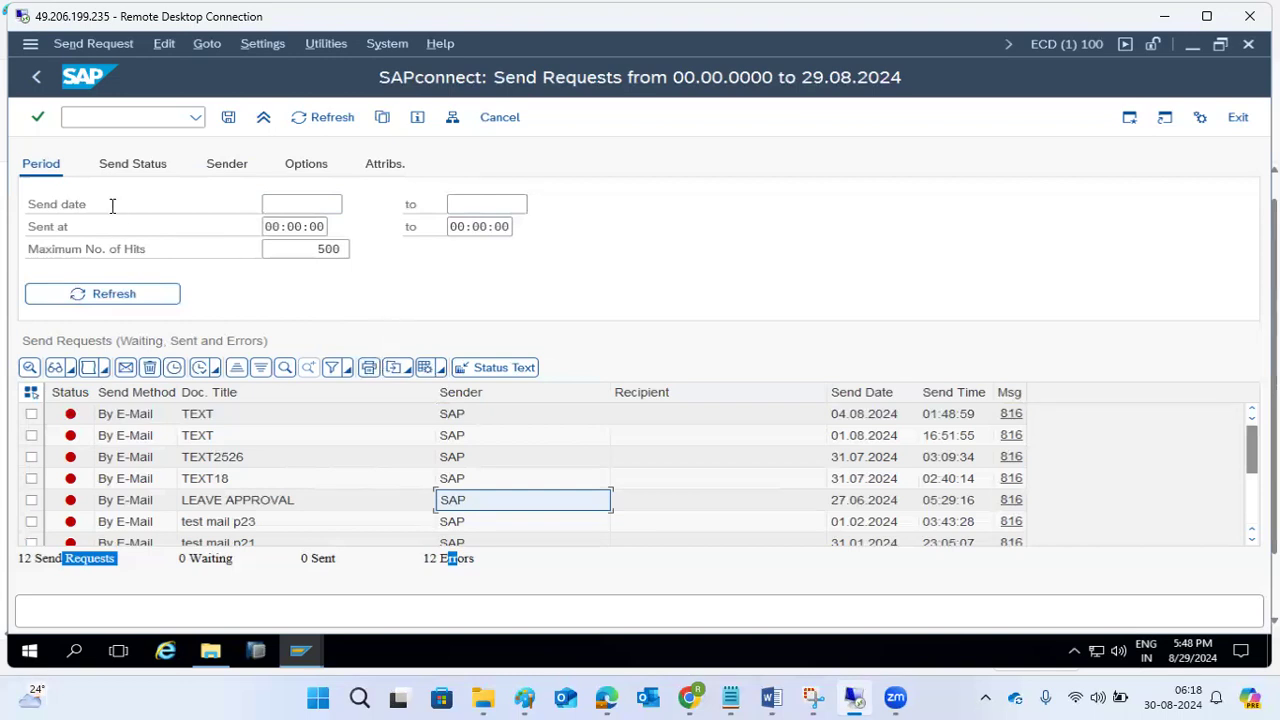
pyautogui.click(325, 117)
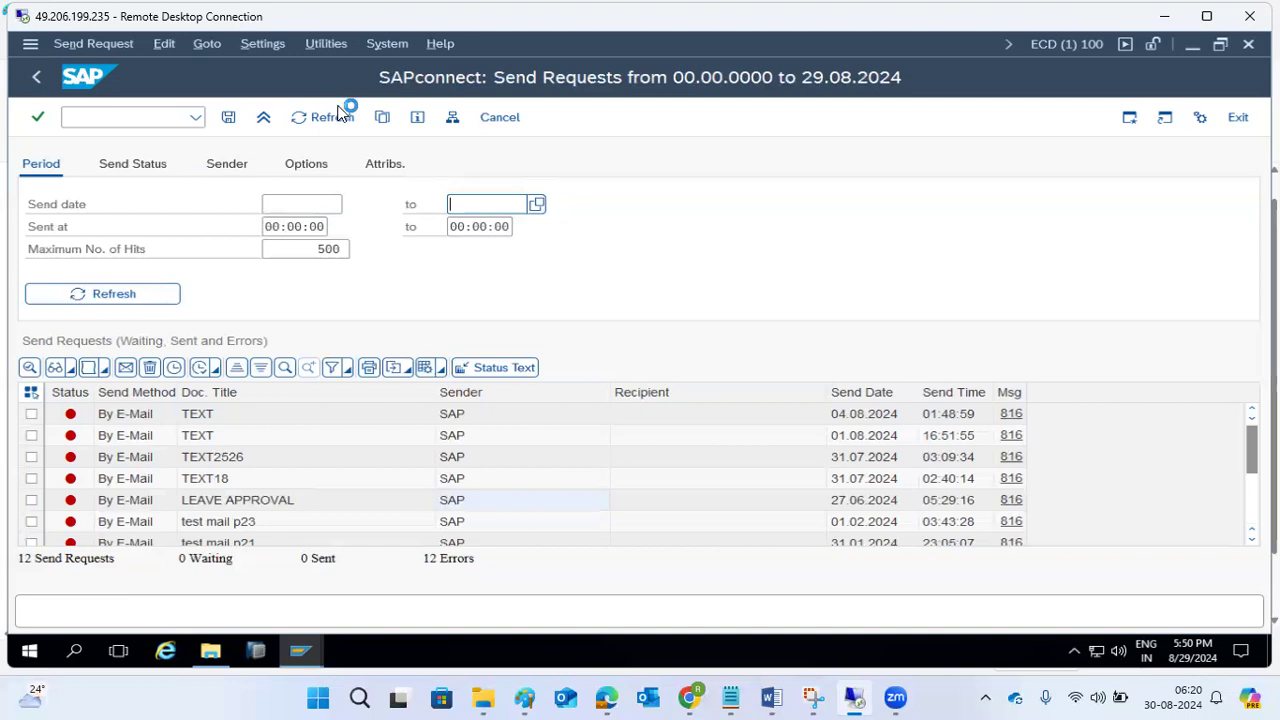
# Leave the send requests overview and open the Business Workplace with transaction SBWP.
pyautogui.click(35, 77)
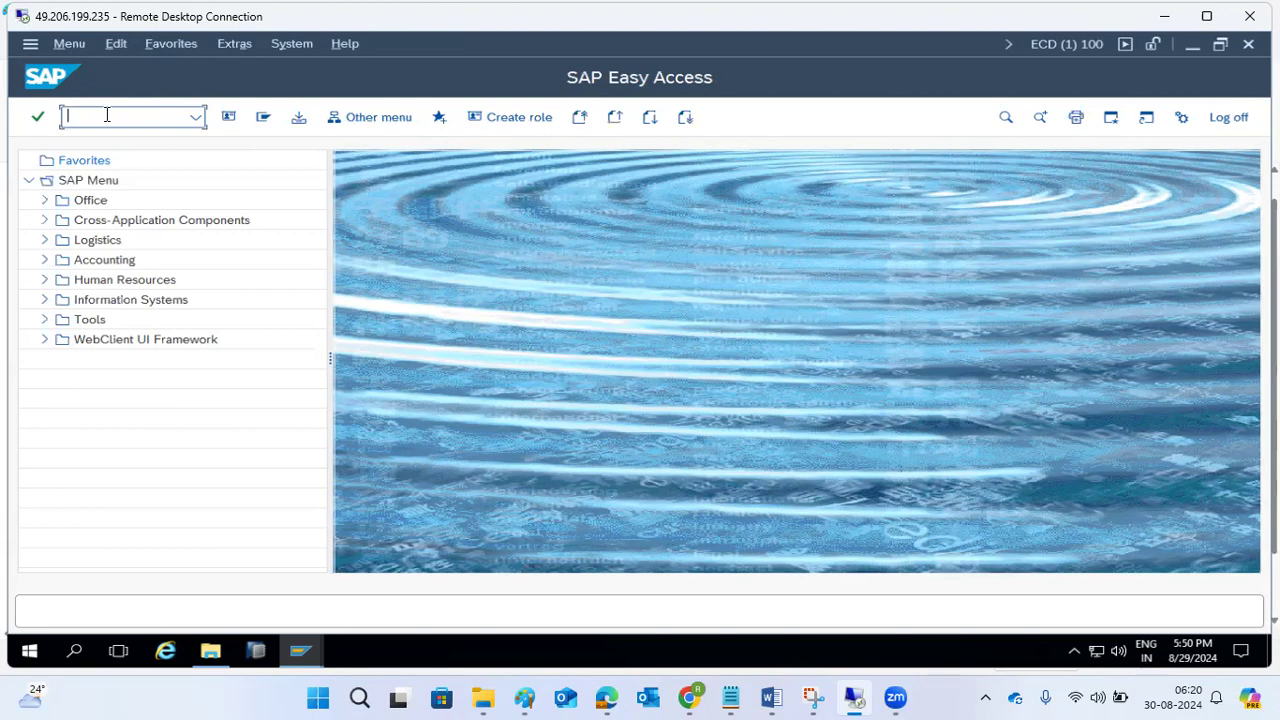
pyautogui.write('sbwp')
pyautogui.press('Return')
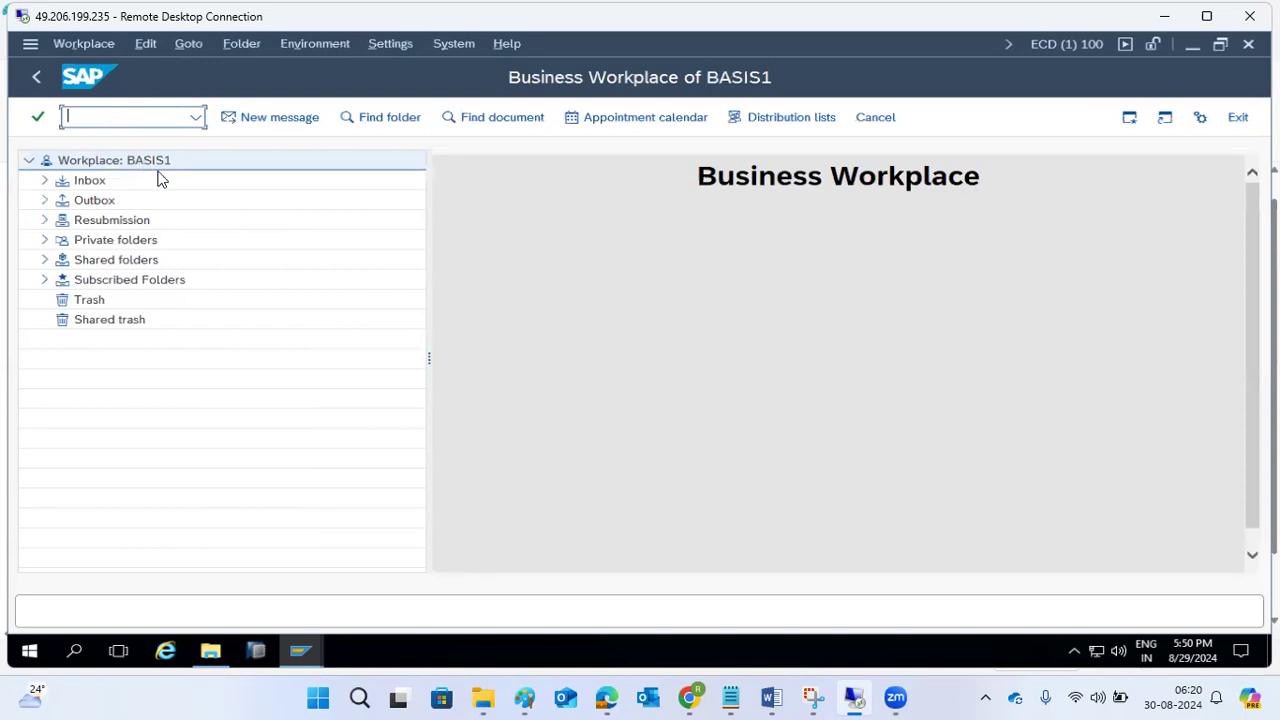
# Look through the Inbox and its Workflow folder in the Business Workplace, collapsing them again.
pyautogui.click(44, 181)
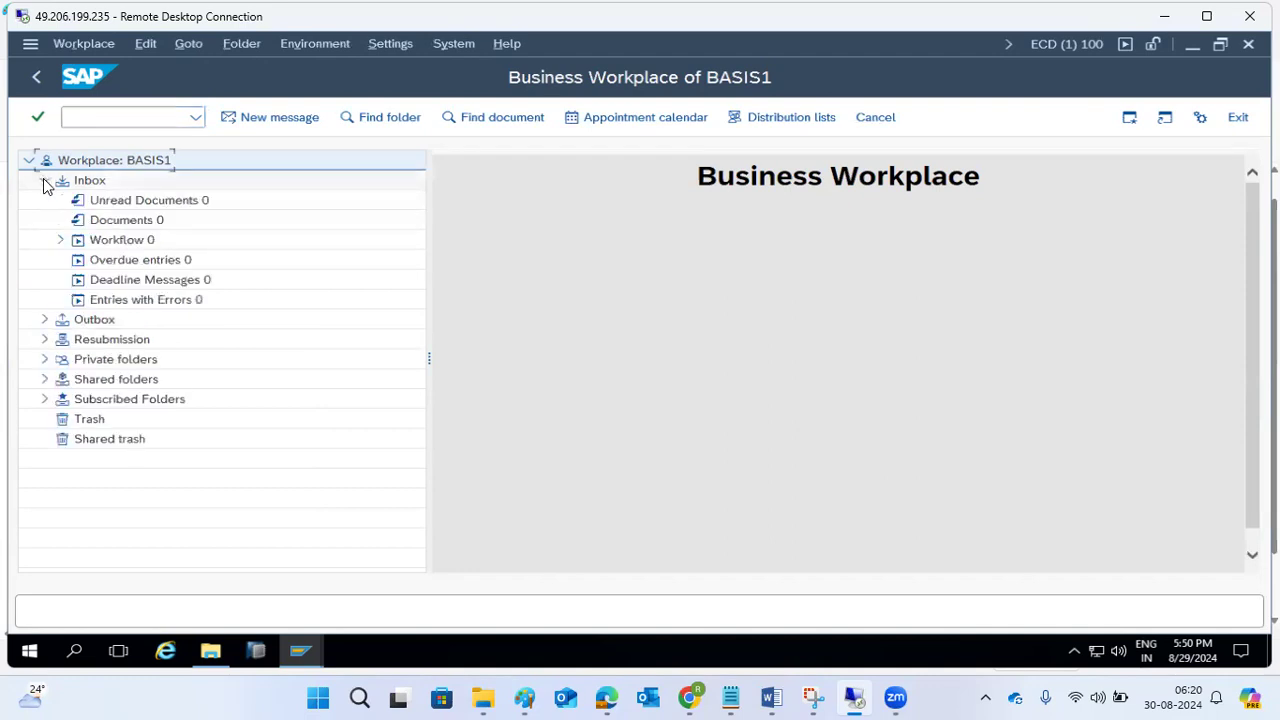
pyautogui.click(61, 240)
pyautogui.click(61, 240)
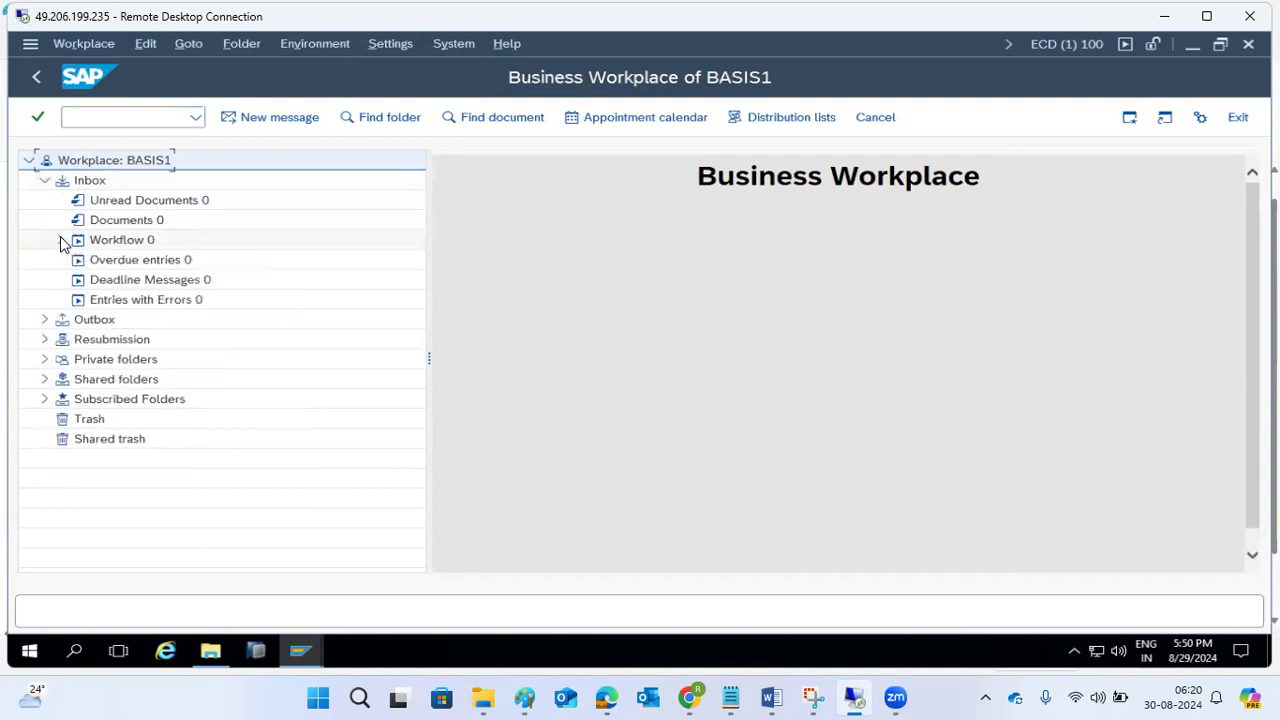
pyautogui.click(44, 181)
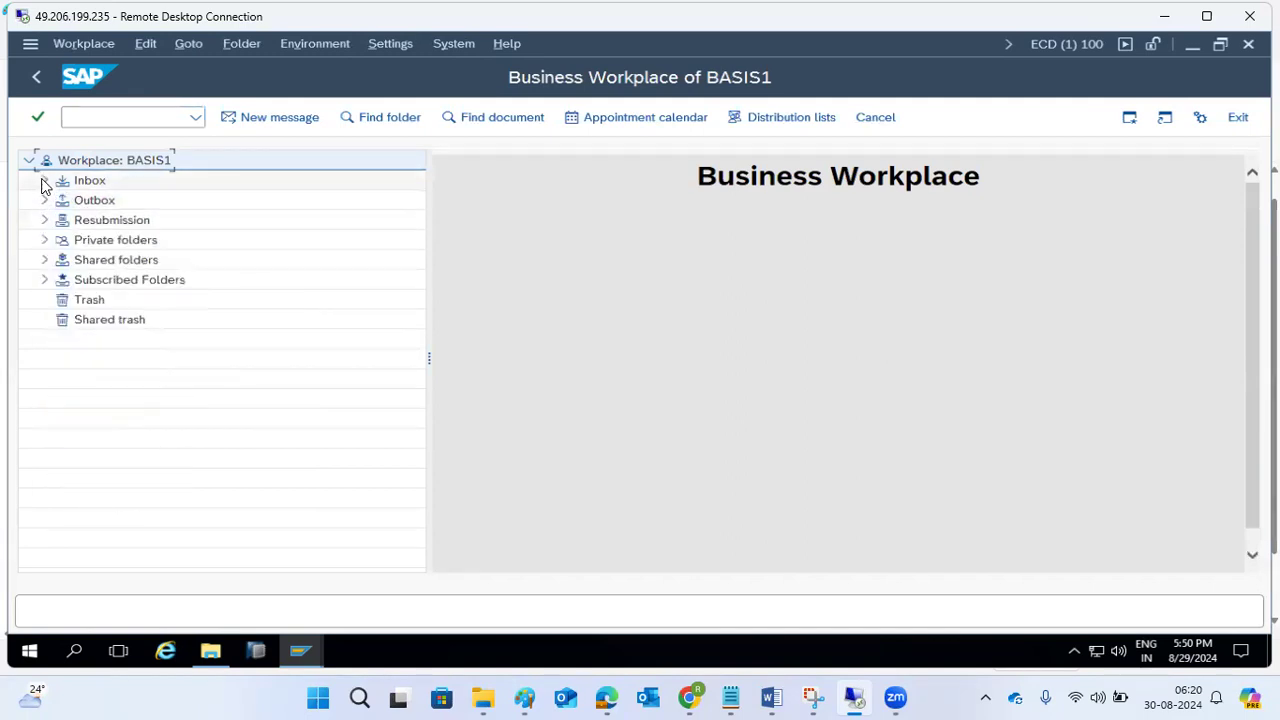
# Look through the Inbox's Workflow folder in the Business Workplace, including its grouping according to task.
pyautogui.click(44, 181)
pyautogui.click(60, 241)
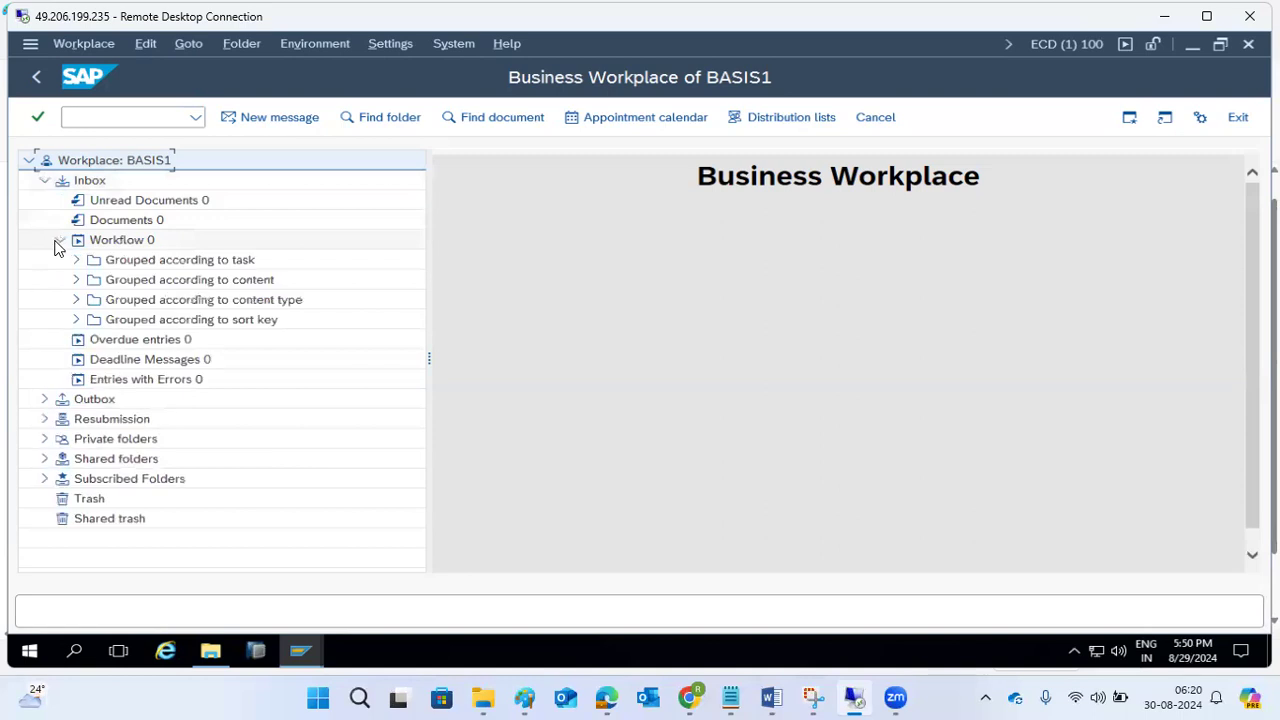
pyautogui.click(172, 263)
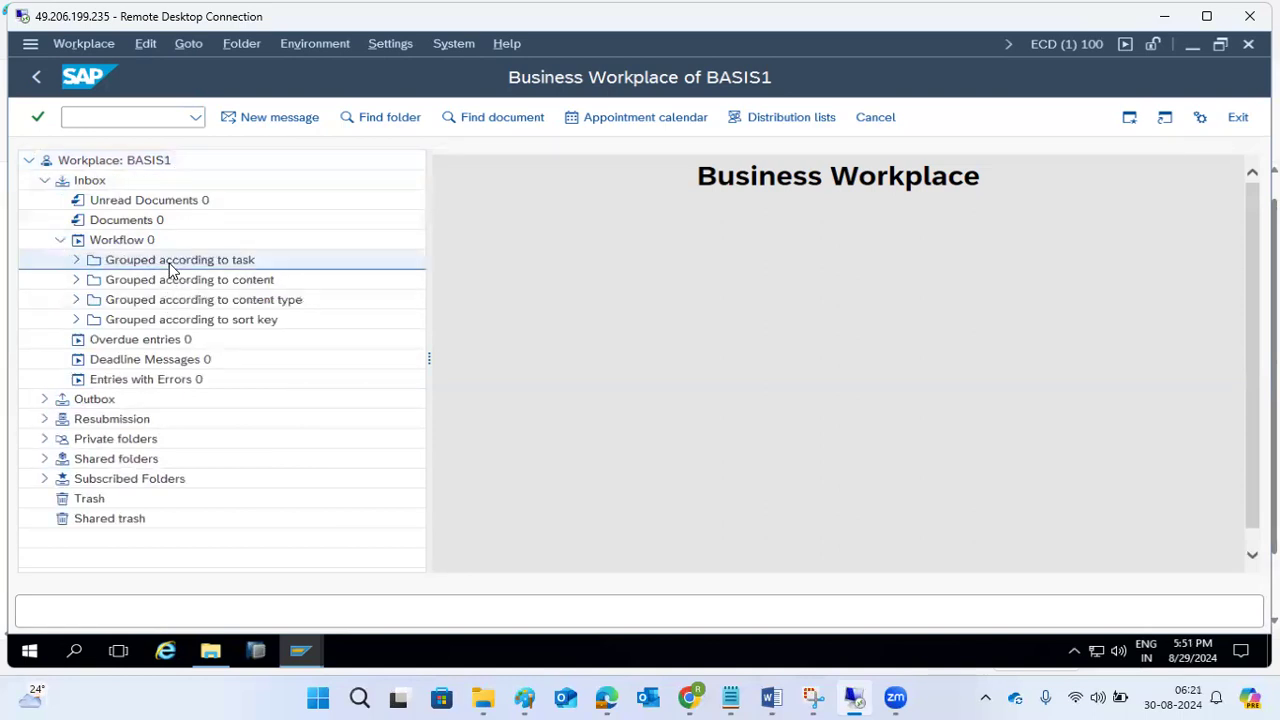
pyautogui.click(78, 262)
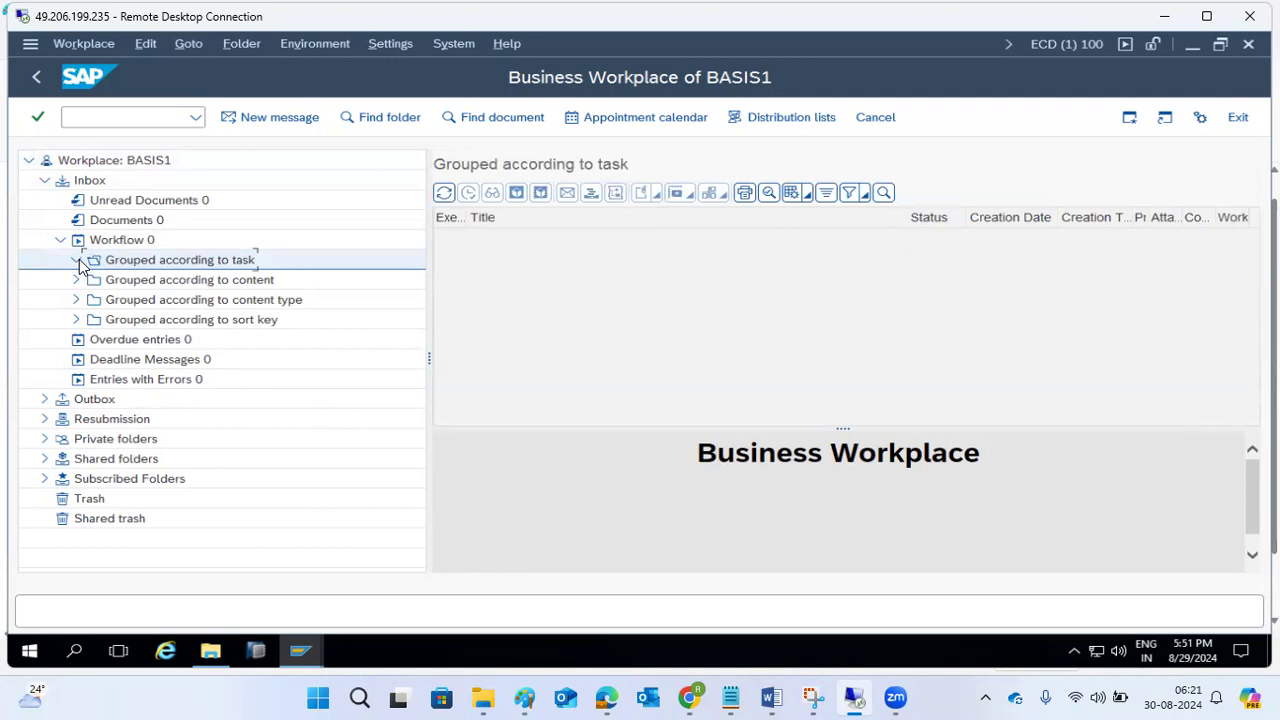
pyautogui.click(77, 243)
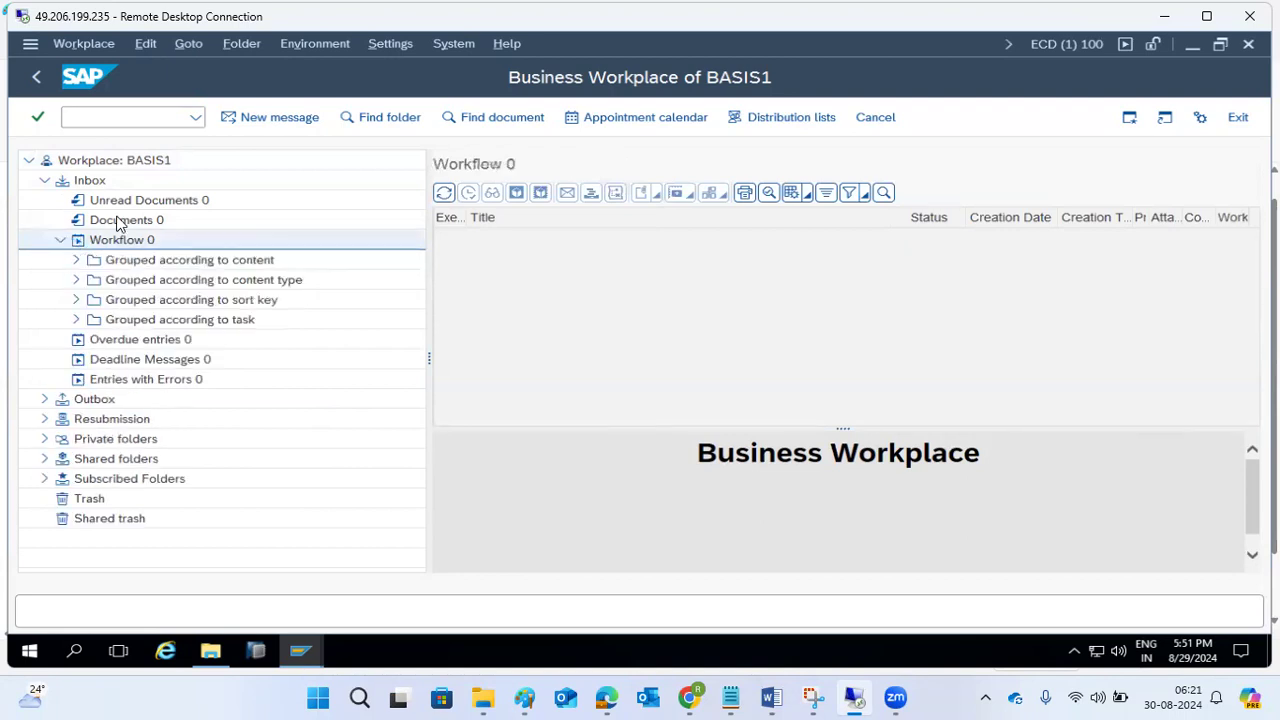
# Create a new message in the Business Workplace and title it TET1.
pyautogui.click(279, 118)
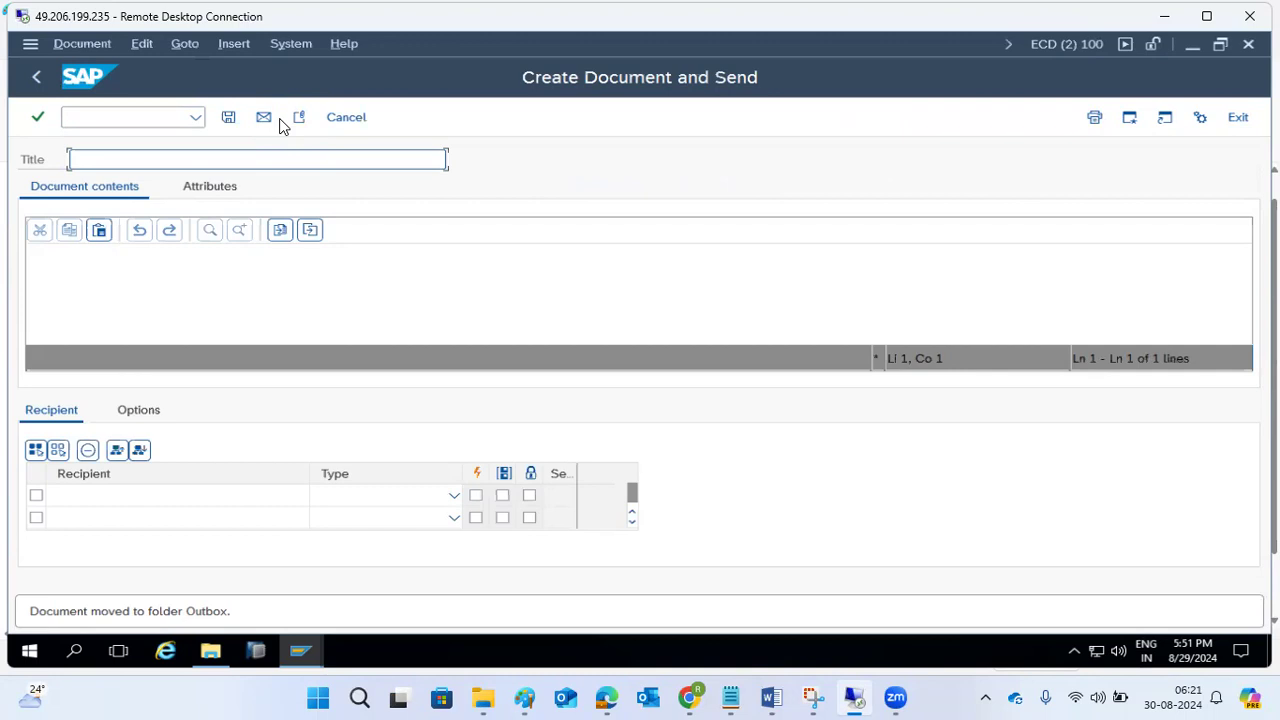
pyautogui.write('STOCK L')
pyautogui.hotkey('ctrl', 'a')
pyautogui.press('BackSpace')
pyautogui.write('TET1')
# Fill the message's document contents with the lines "ddvcsxcv", "v" and "vvdvv".
pyautogui.write('ddvcs')
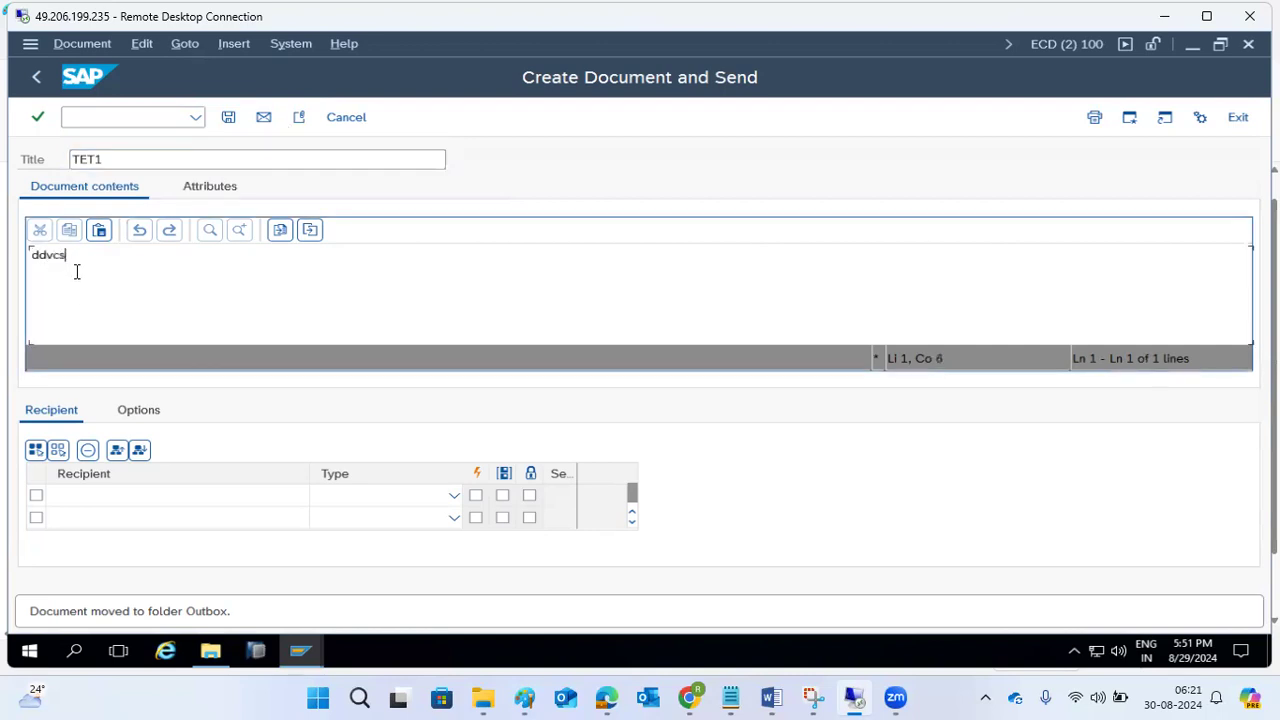
pyautogui.write('xcv')
pyautogui.press('Return')
pyautogui.write('v')
pyautogui.press('Return')
pyautogui.write('vvdvv')
pyautogui.press('Return')
pyautogui.press('Return')
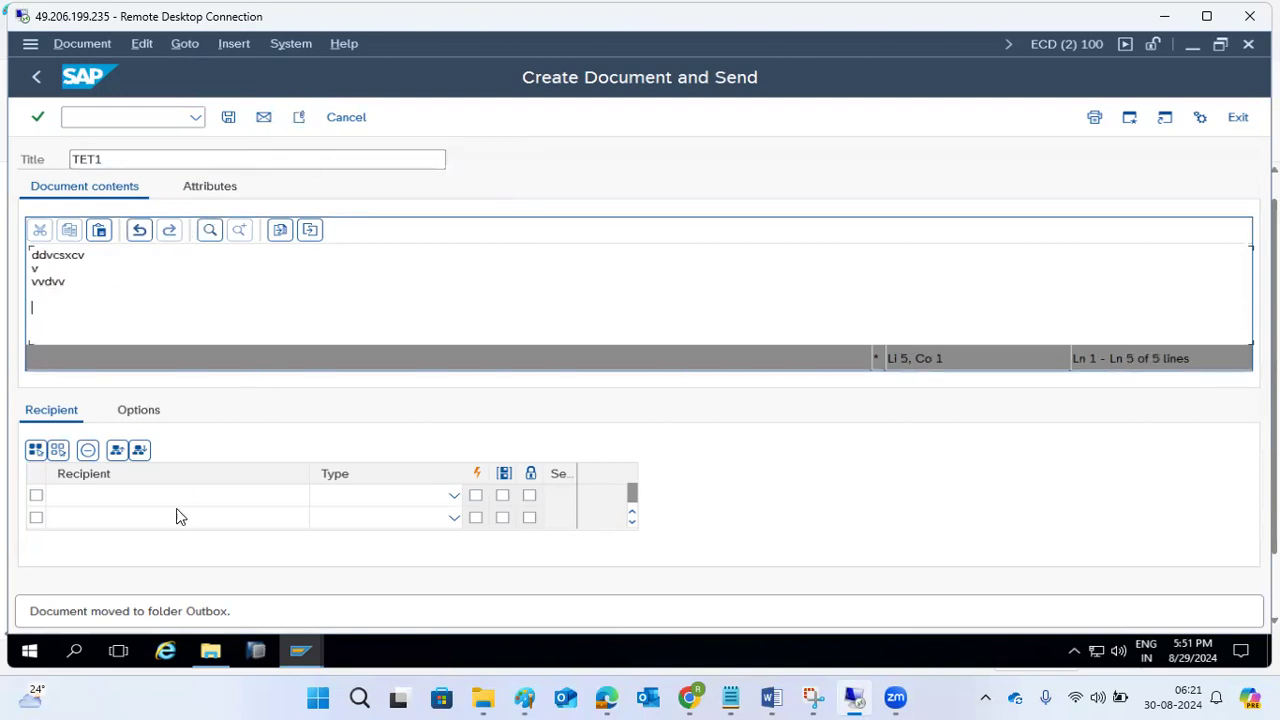
# Set the first recipient's type to Internet address.
pyautogui.click(129, 495)
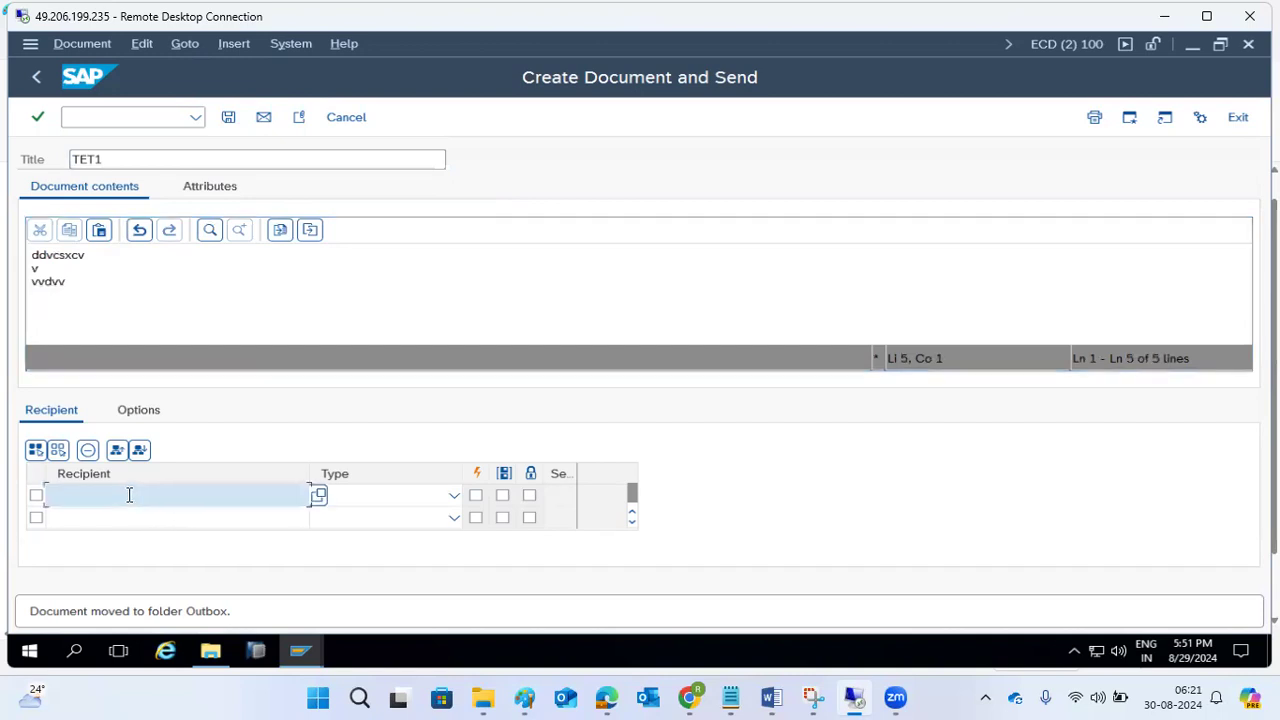
pyautogui.click(452, 497)
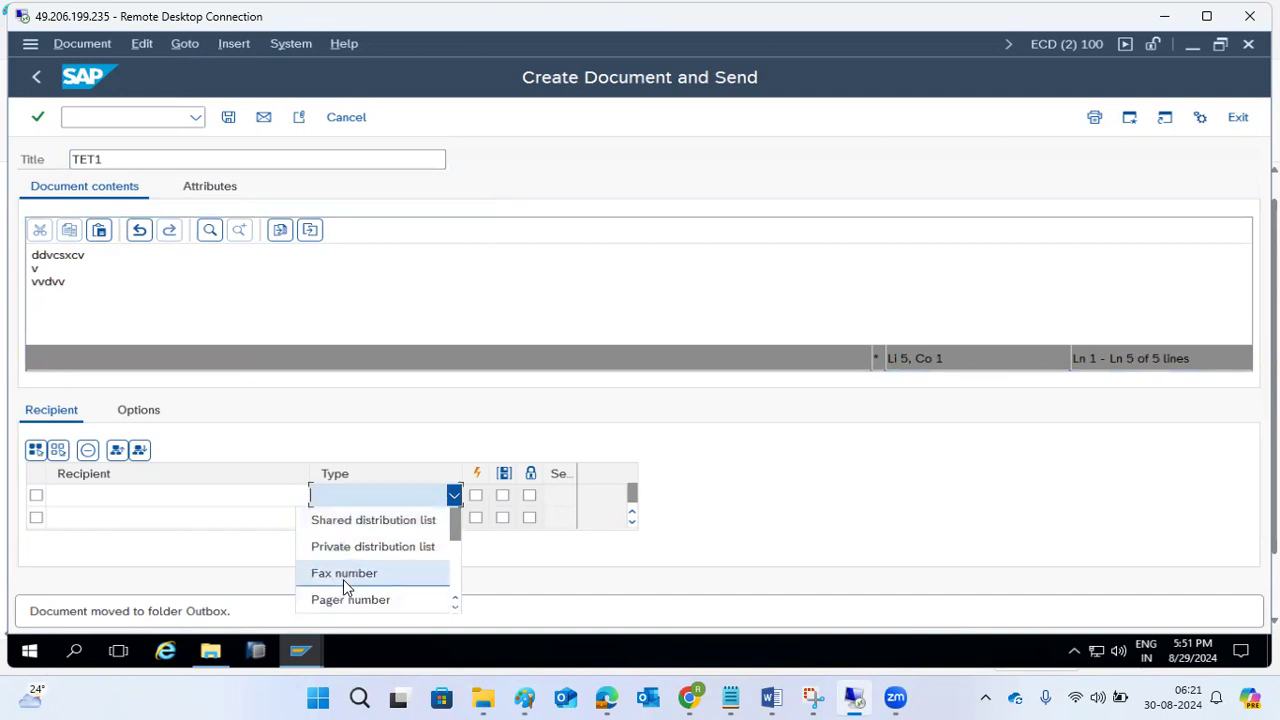
pyautogui.scroll(-1, 345, 582)
pyautogui.scroll(-2, 345, 580)
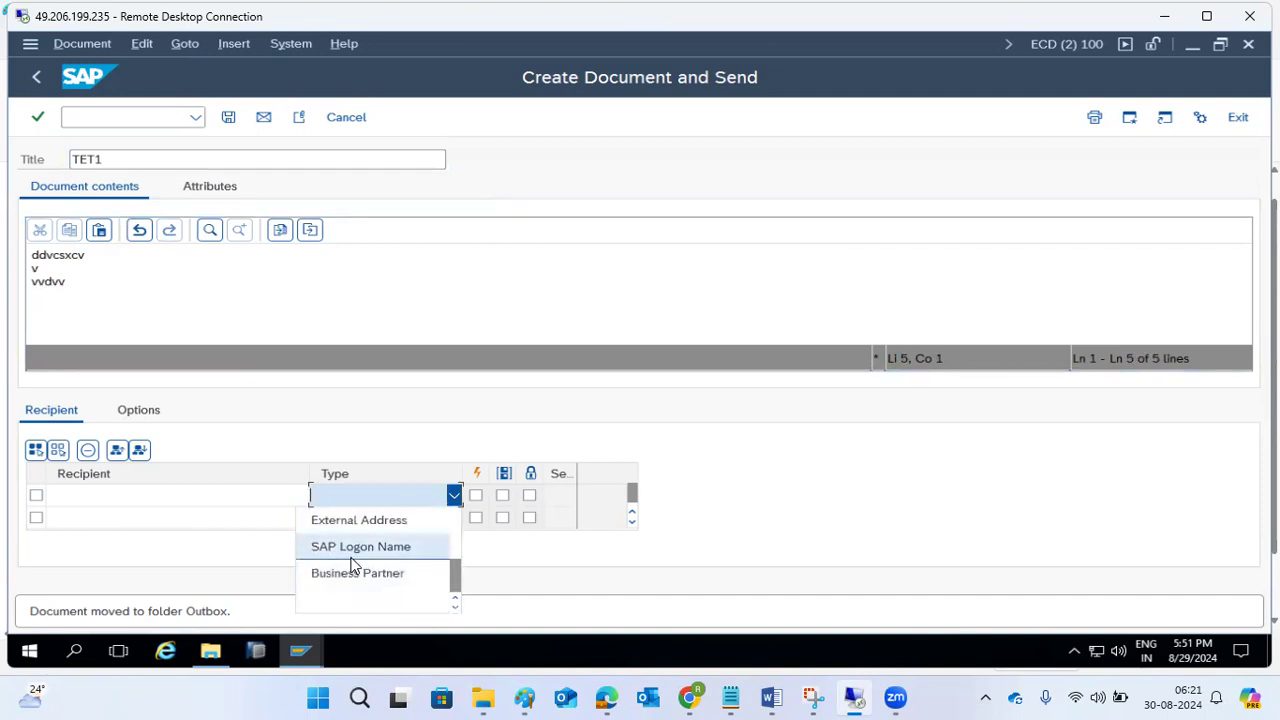
pyautogui.scroll(1, 356, 553)
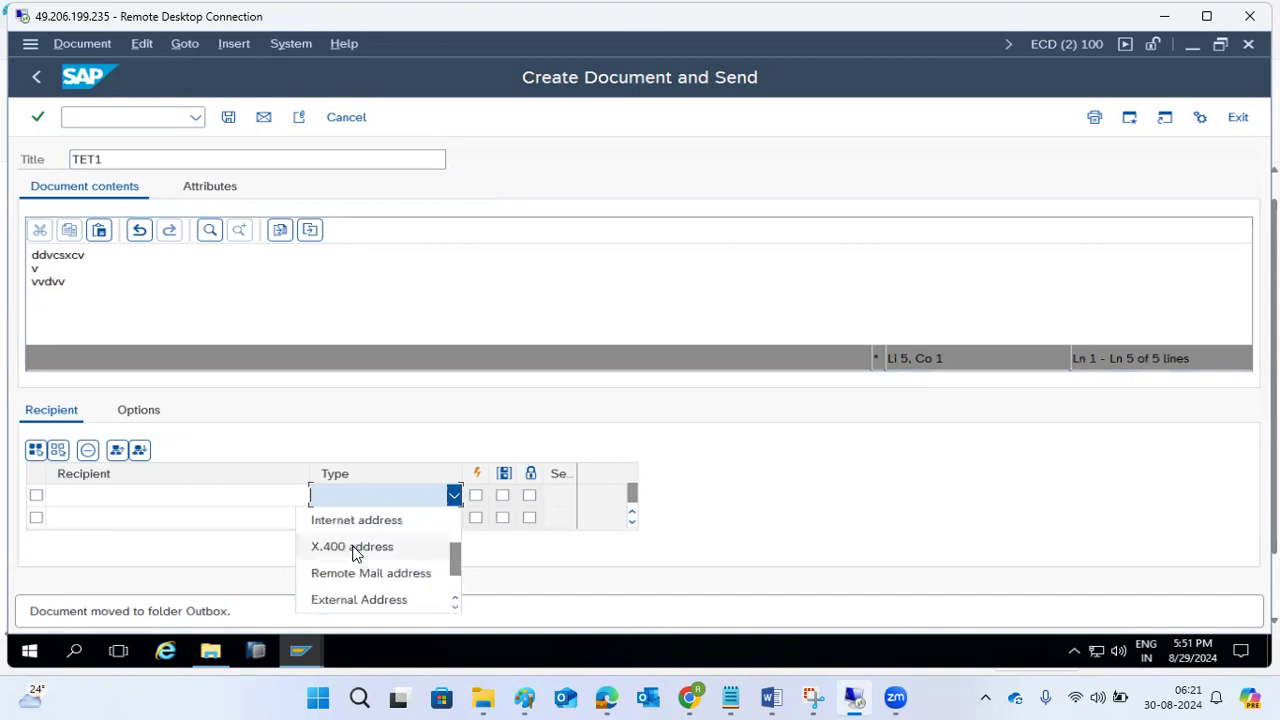
pyautogui.click(356, 522)
# Enter the recipient's e-mail address and send the message with the express option enabled.
pyautogui.click(262, 502)
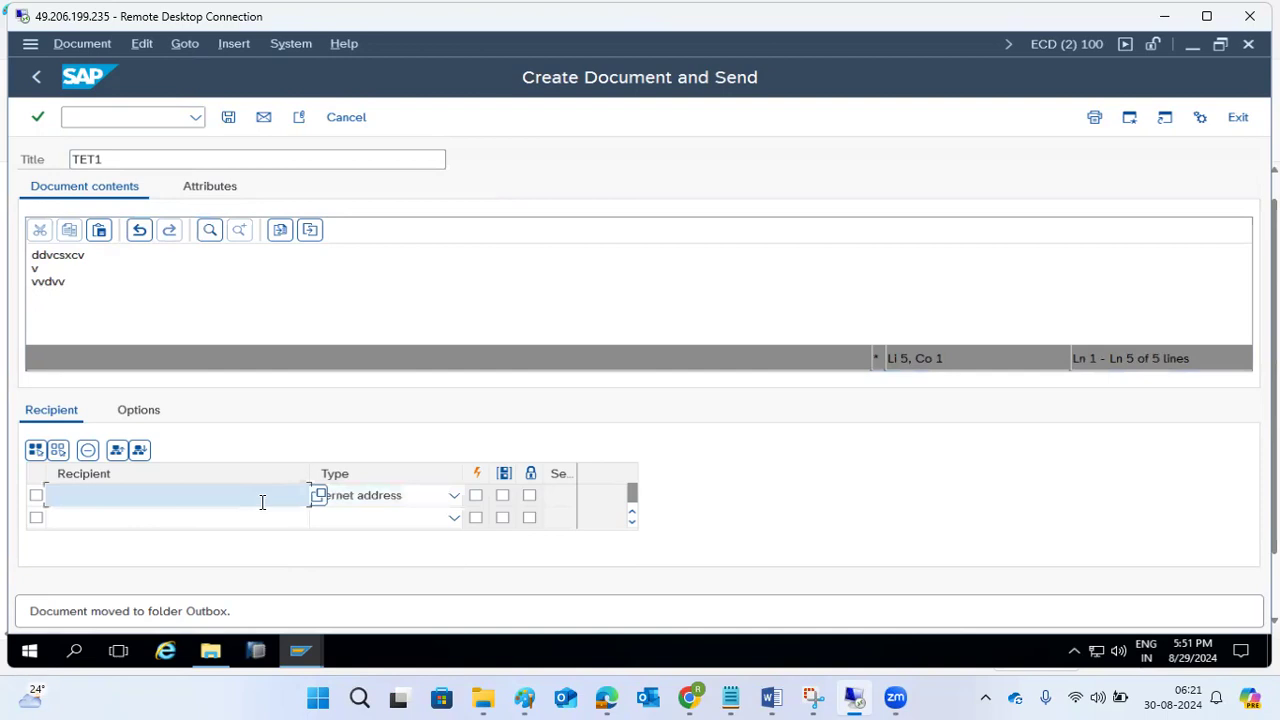
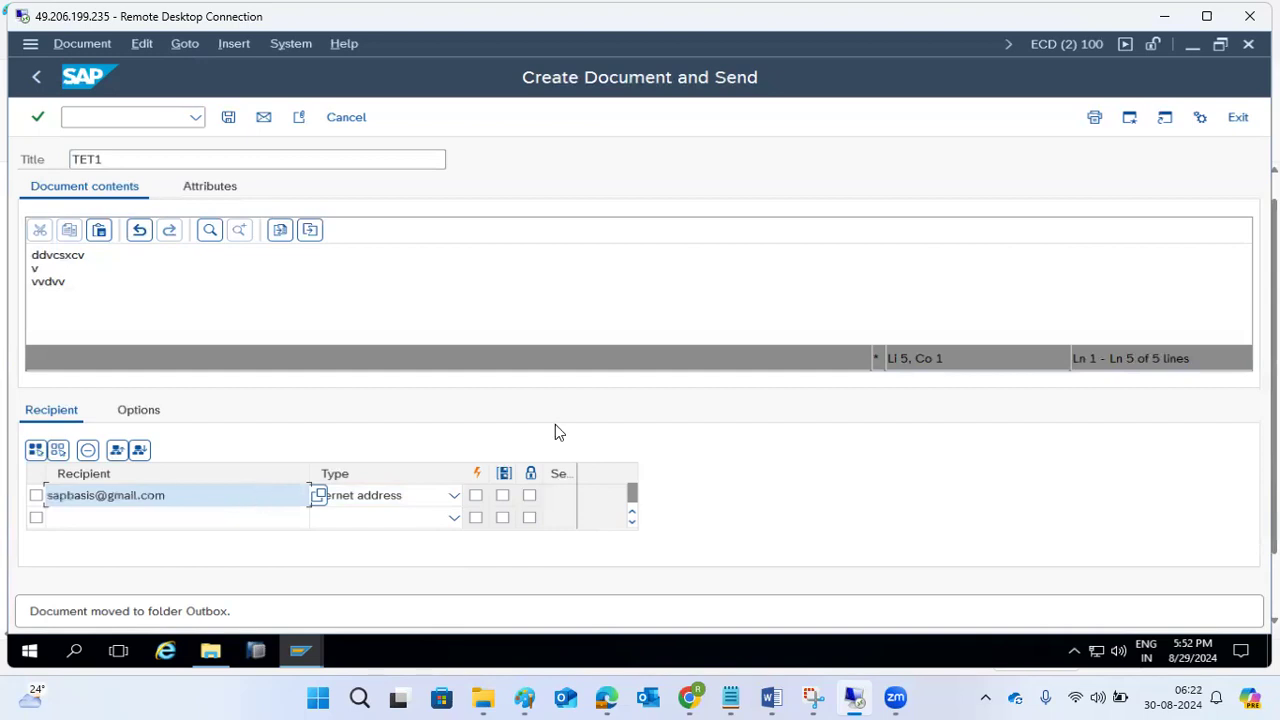
pyautogui.click(476, 495)
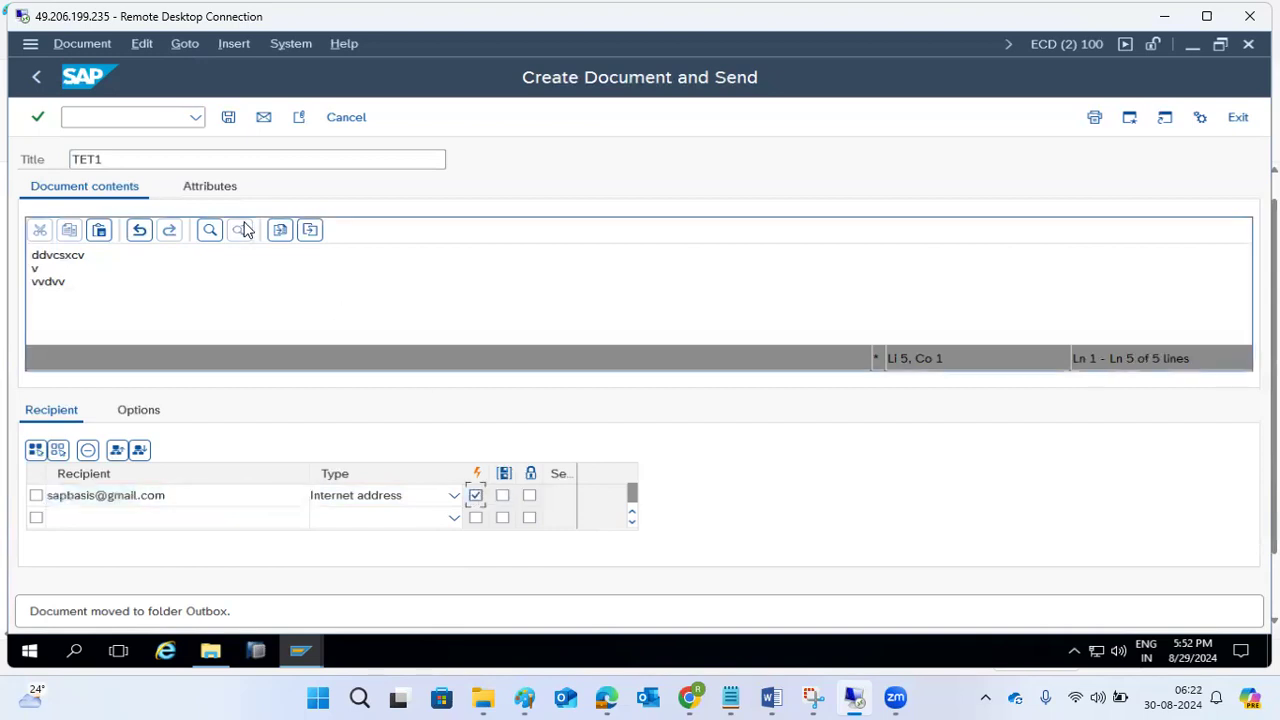
pyautogui.click(265, 119)
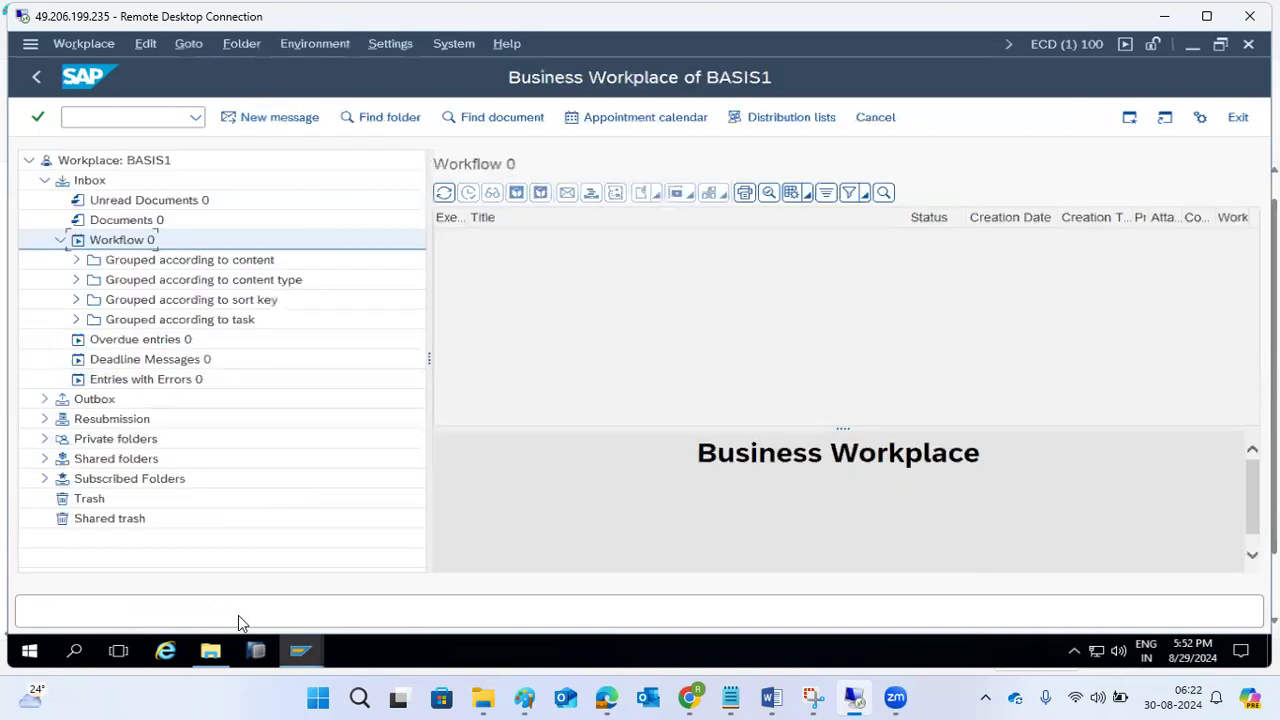
# Collapse the Workflow folder and check the Outbox for the sent document.
pyautogui.click(58, 242)
pyautogui.click(45, 319)
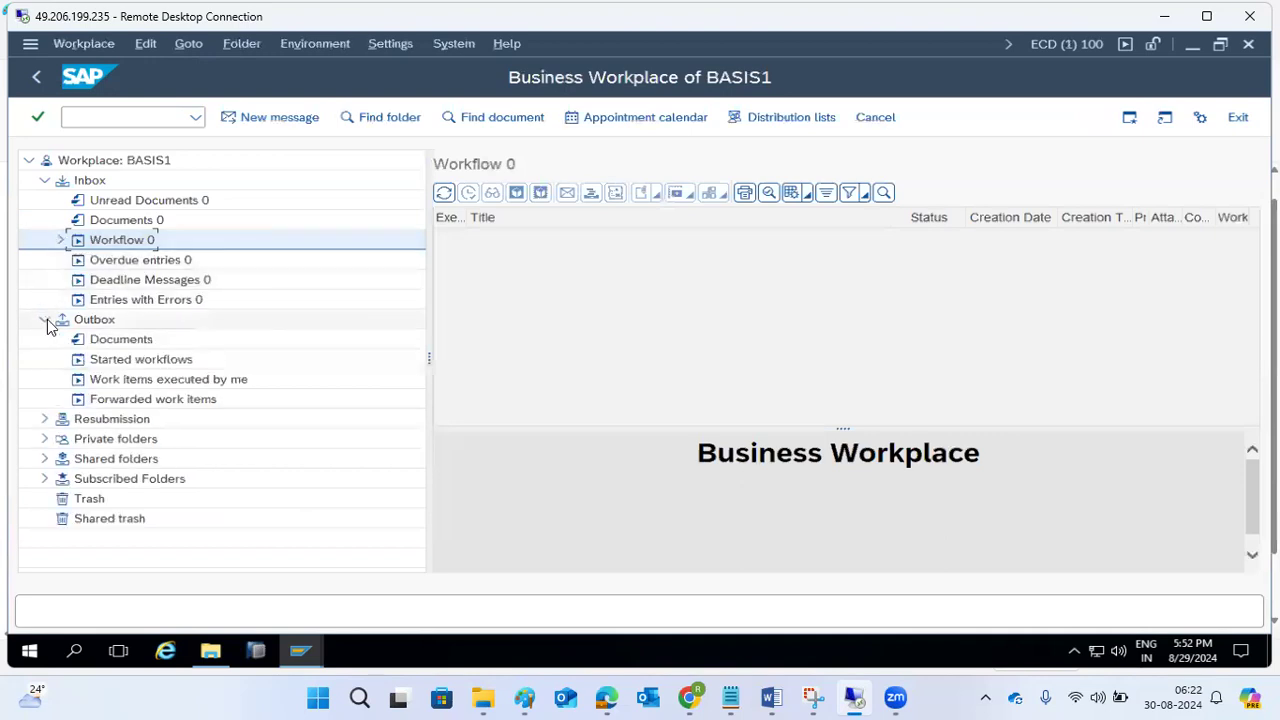
pyautogui.click(100, 322)
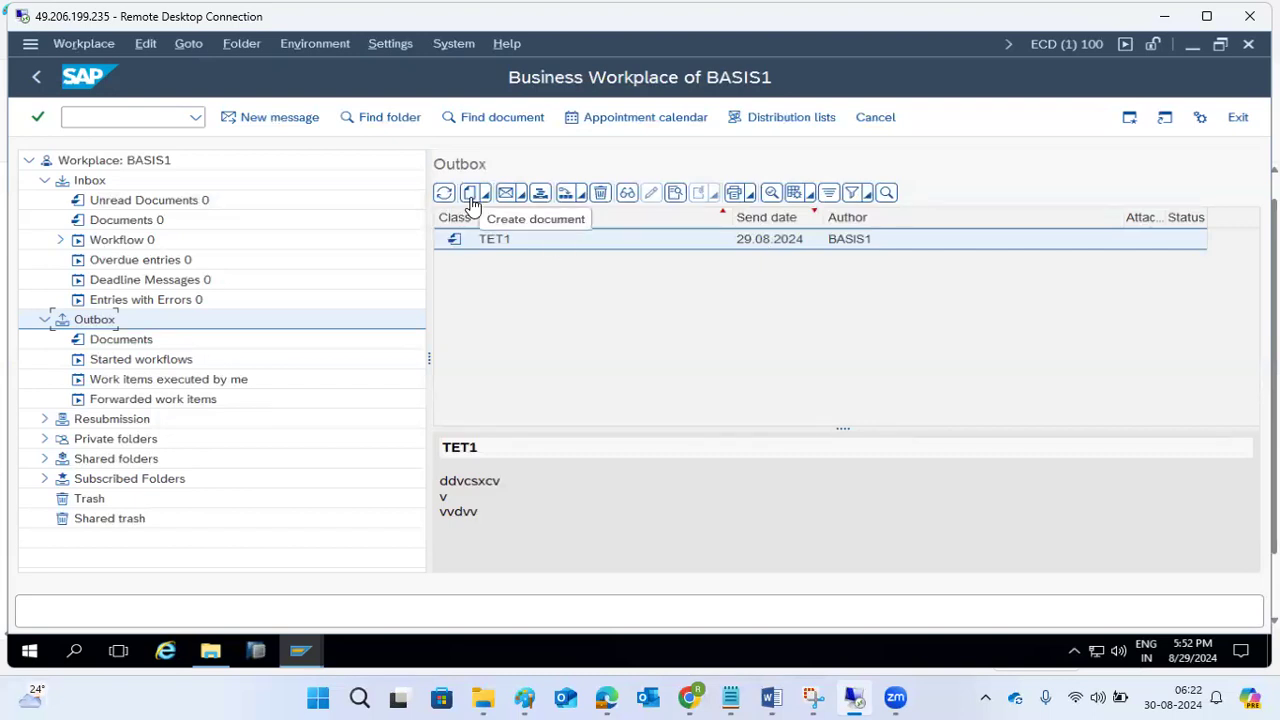
# Leave the Business Workplace and open the SAPconnect send requests overview with transaction SOST.
pyautogui.click(85, 117)
pyautogui.write('/nsbwp')
pyautogui.press('Return')
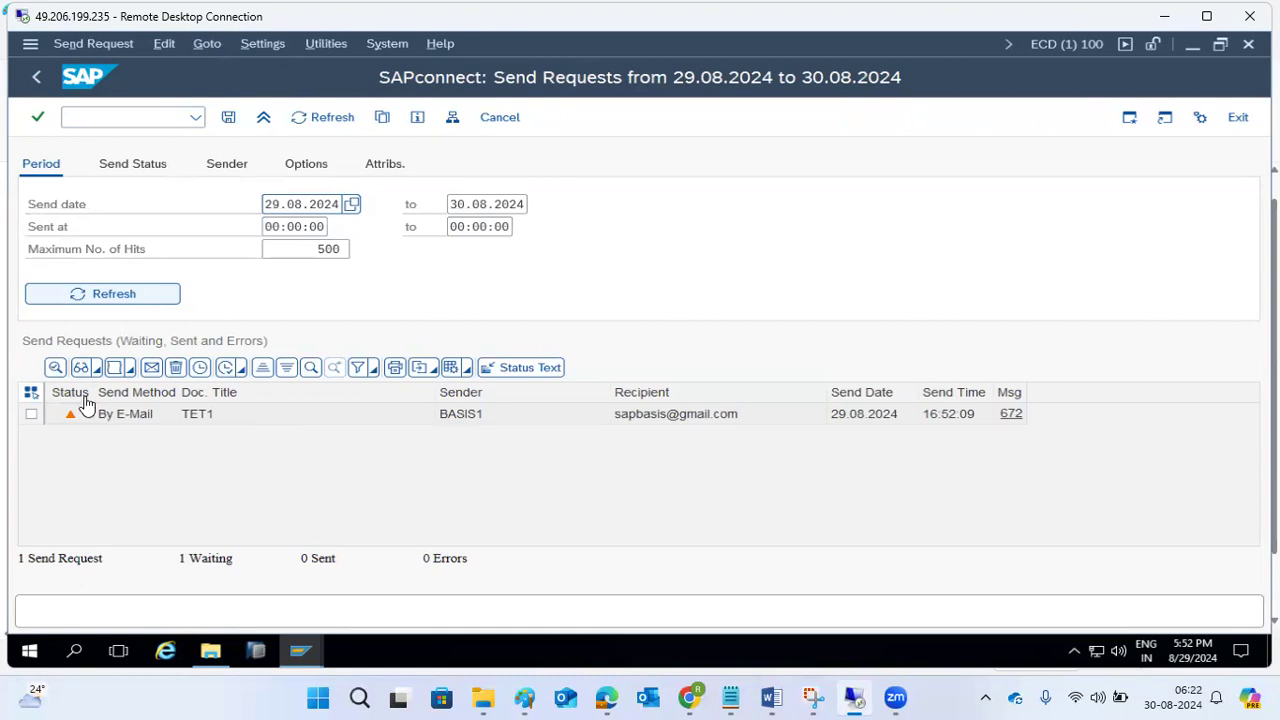
# Select the TET1 send request and start the send process for the selection.
pyautogui.click(31, 414)
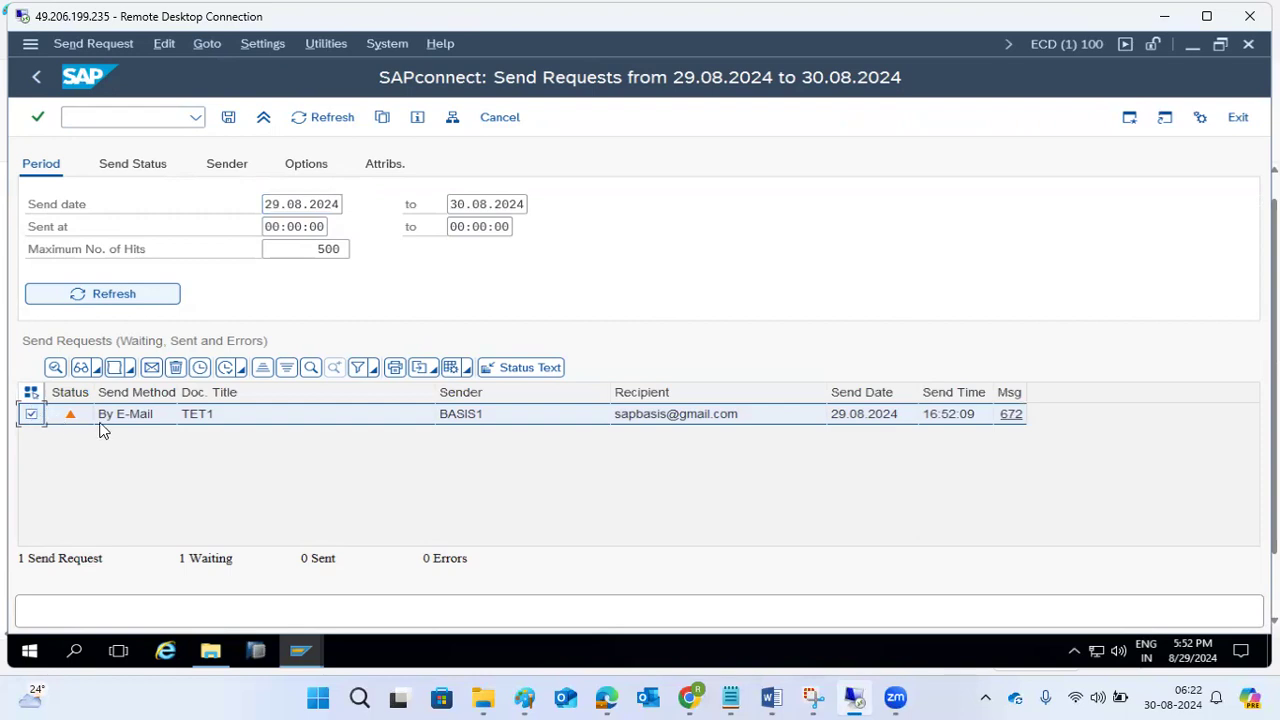
pyautogui.click(200, 372)
pyautogui.click(384, 407)
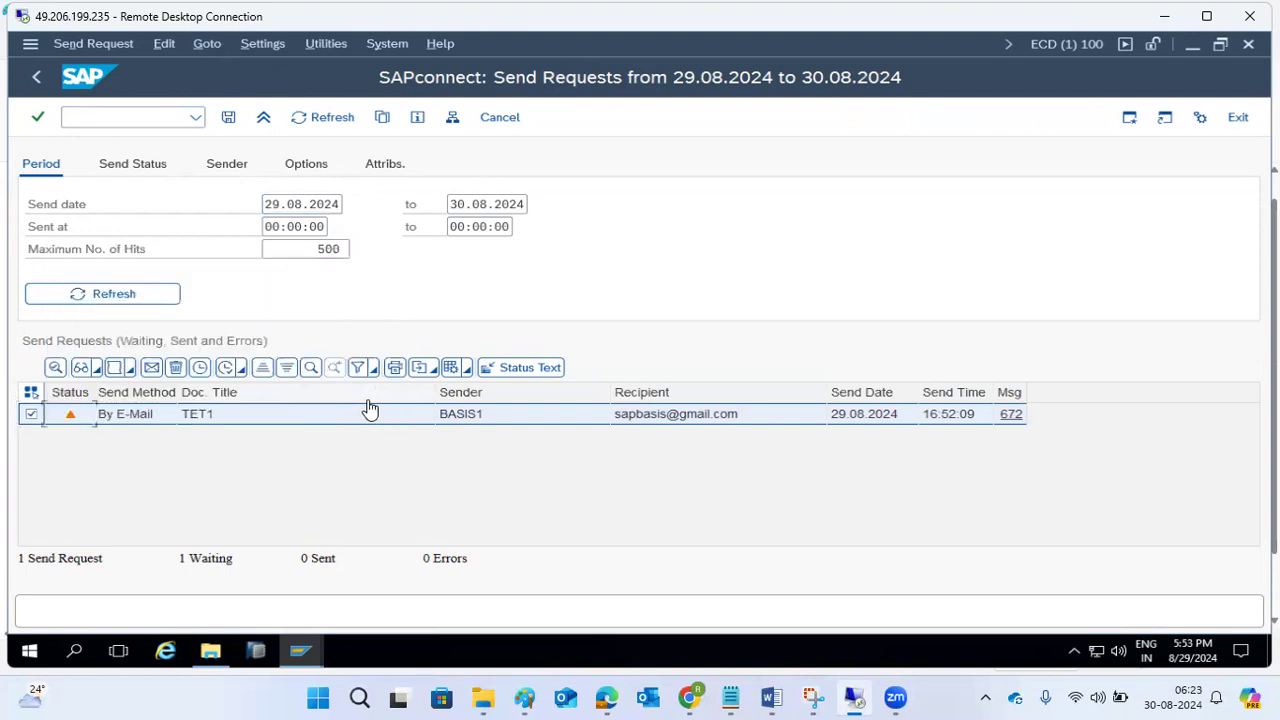
pyautogui.click(241, 372)
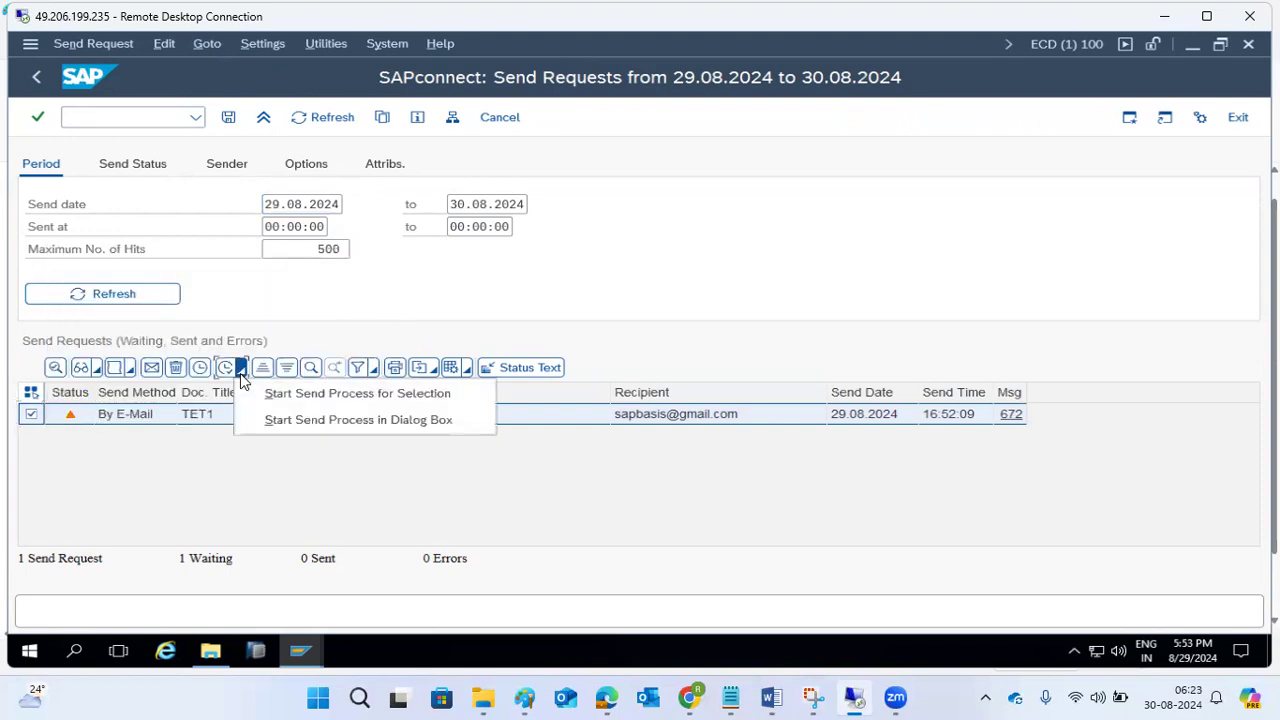
pyautogui.click(274, 396)
pyautogui.click(283, 403)
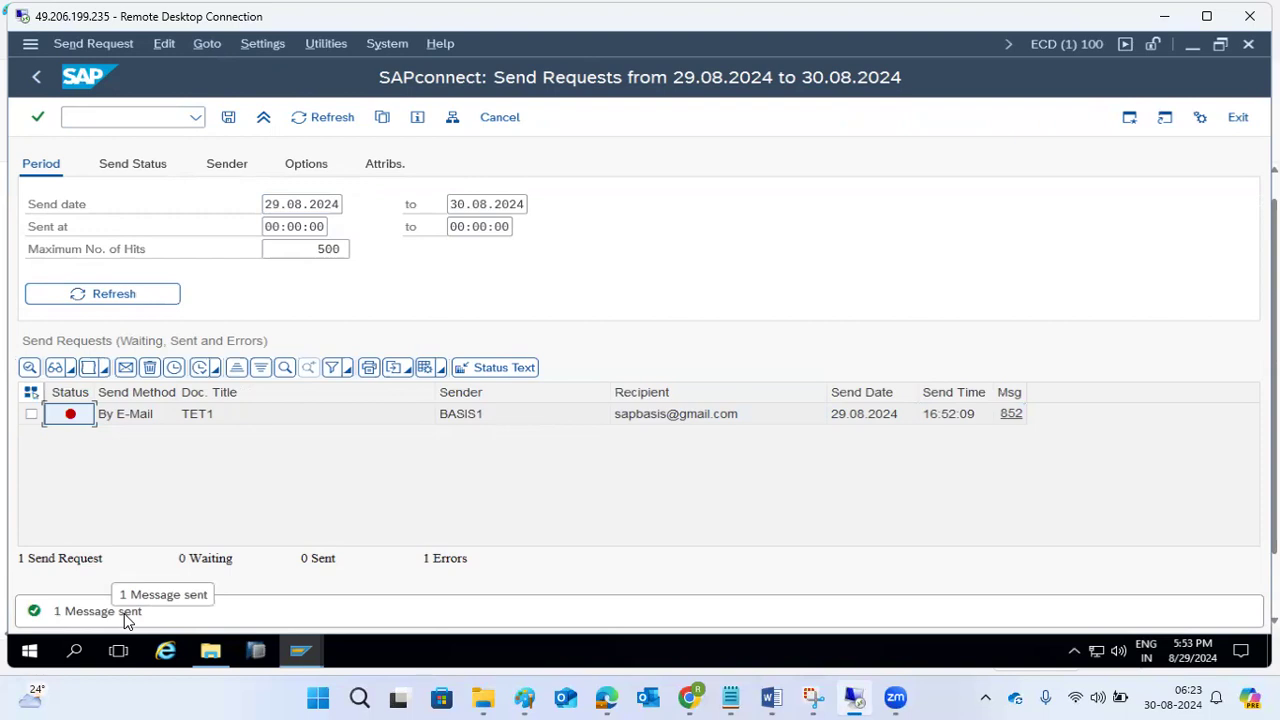
# Examine the send request totals and read the status text of the TET1 request.
pyautogui.click(78, 560)
pyautogui.moveTo(78, 560); pyautogui.dragTo(99, 560)
pyautogui.click(442, 562)
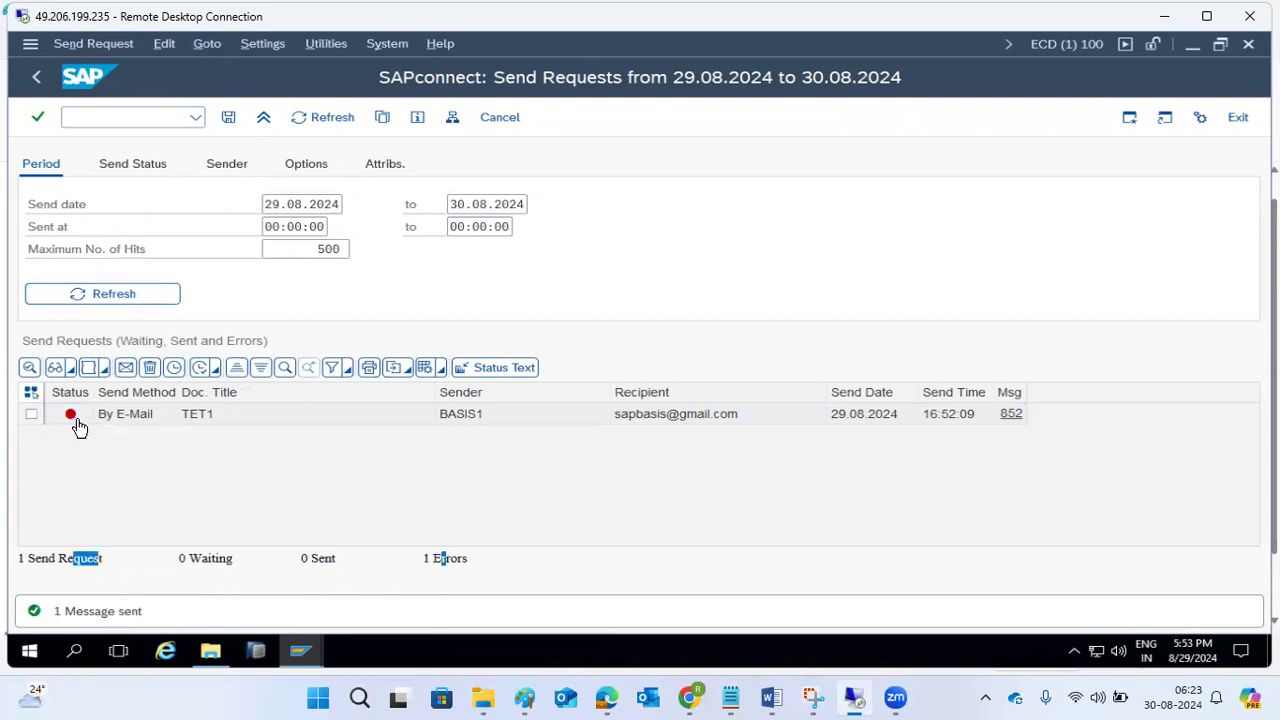
pyautogui.moveTo(73, 421)
pyautogui.click(1011, 416)
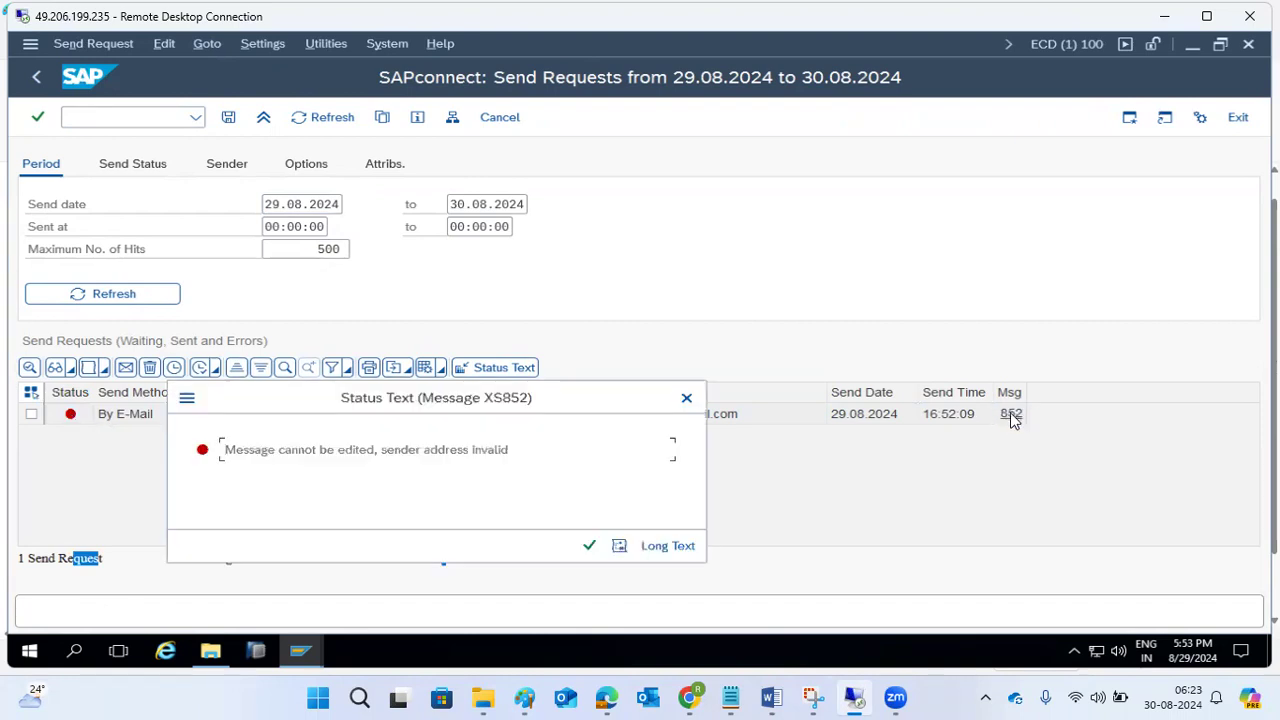
pyautogui.click(265, 450)
pyautogui.moveTo(308, 450); pyautogui.dragTo(507, 452)
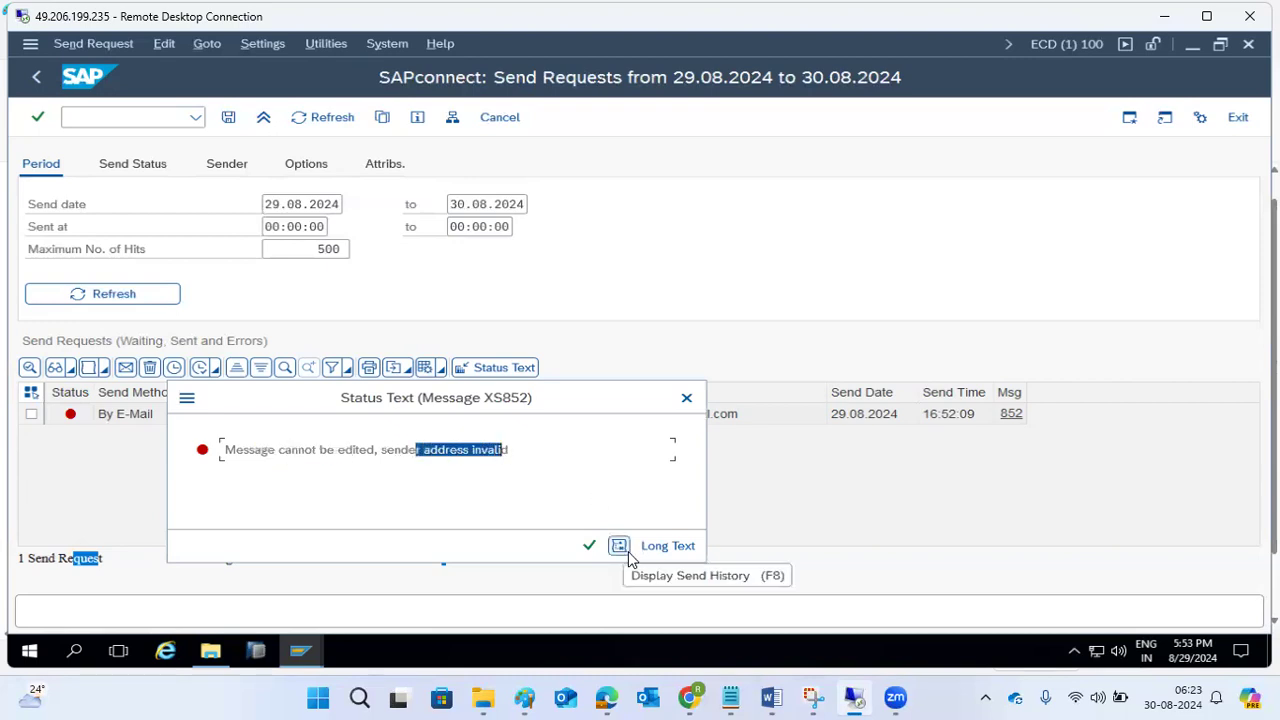
# Display the send history of the TET1 request, review its entries, and close it.
pyautogui.moveTo(634, 397); pyautogui.dragTo(628, 169)
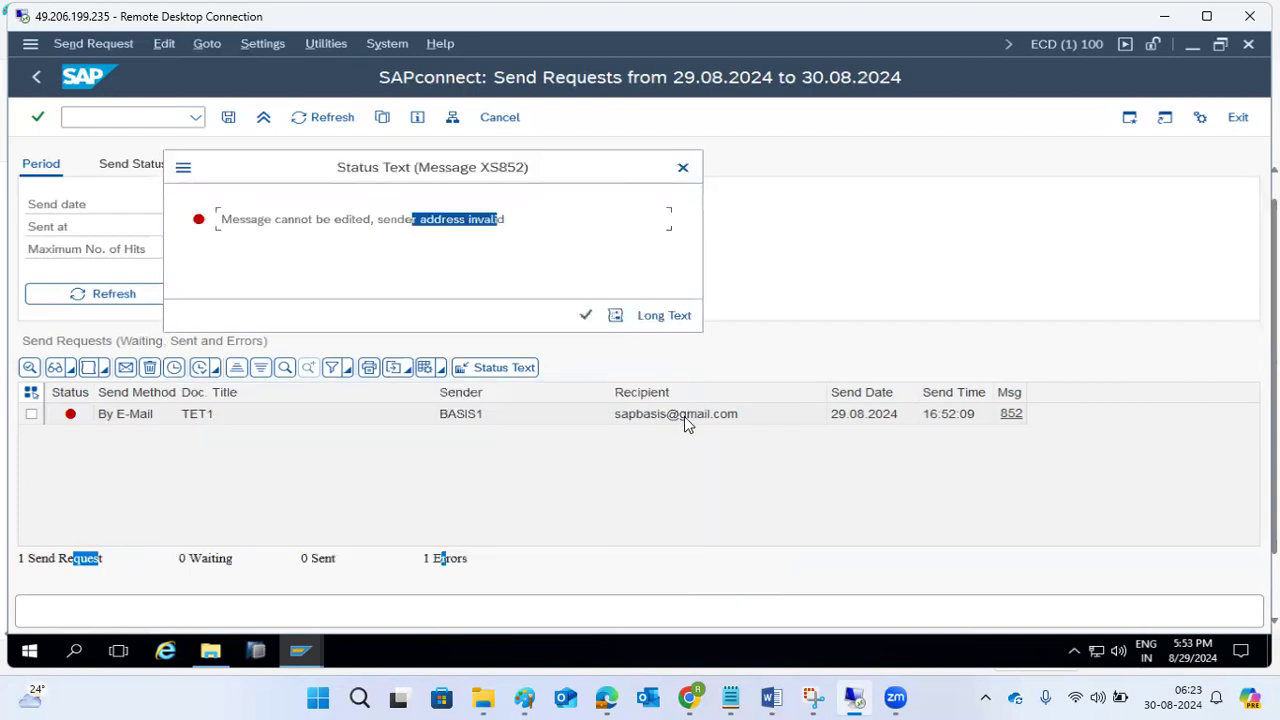
pyautogui.click(615, 316)
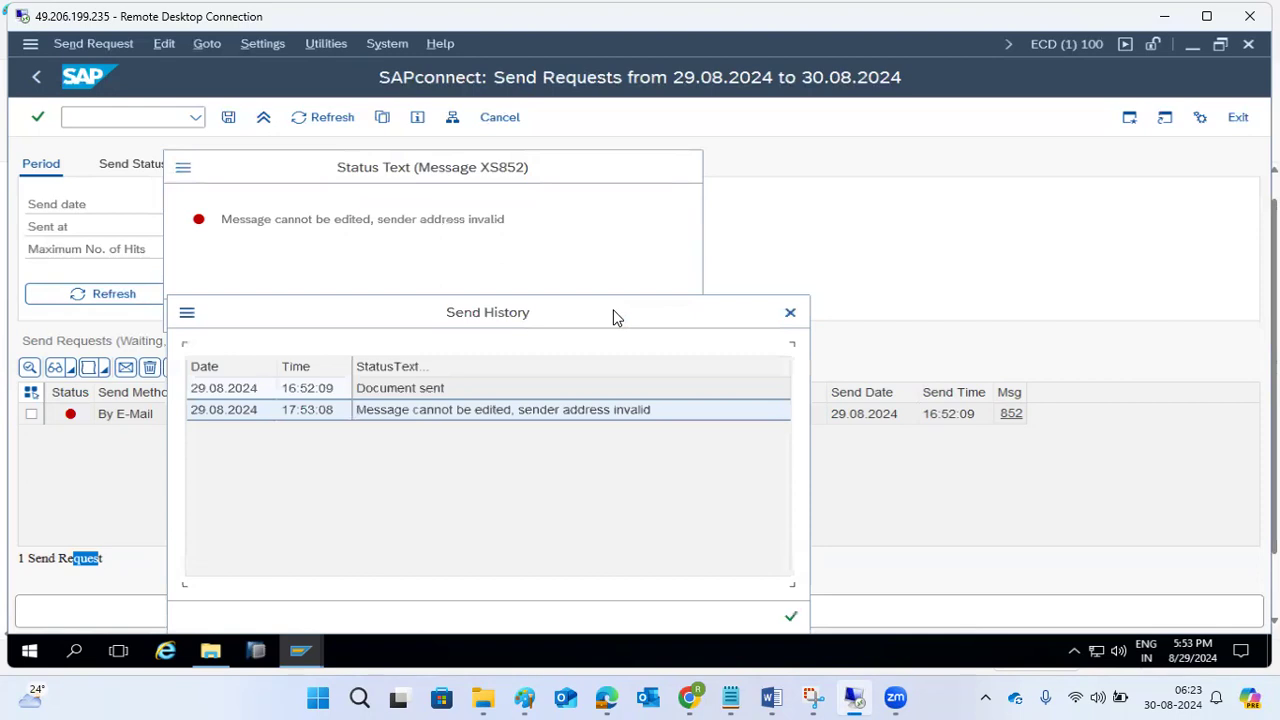
pyautogui.click(395, 393)
pyautogui.click(418, 415)
pyautogui.click(789, 313)
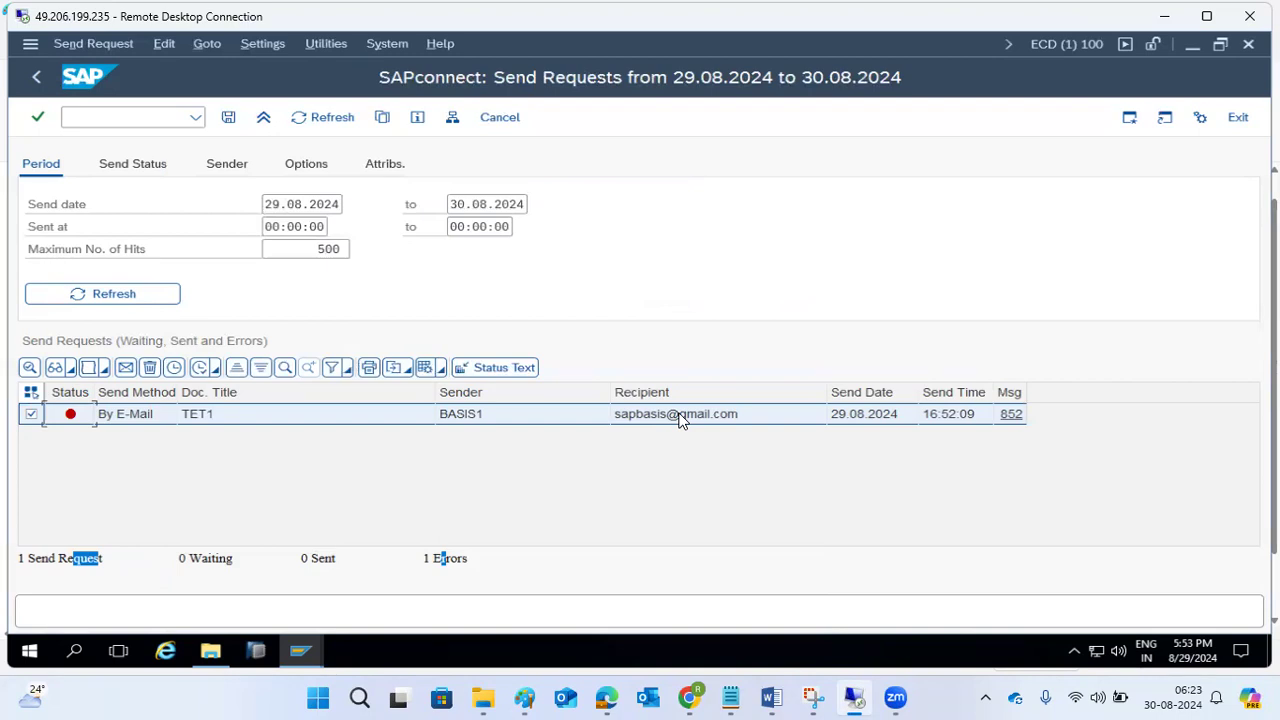
# Leave the send requests overview and open the Business Workplace with transaction SBWP.
pyautogui.click(36, 80)
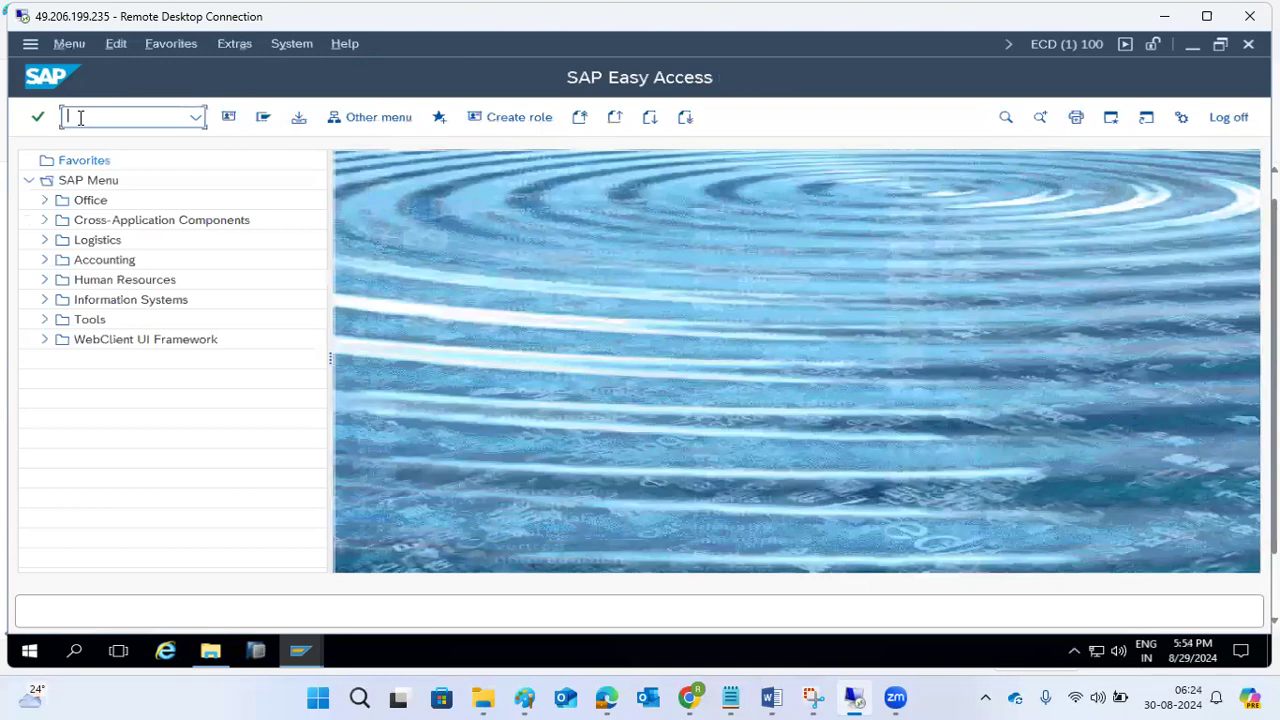
pyautogui.write('sos')
pyautogui.press('BackSpace')
pyautogui.press('BackSpace')
pyautogui.write('bwp')
pyautogui.press('Return')
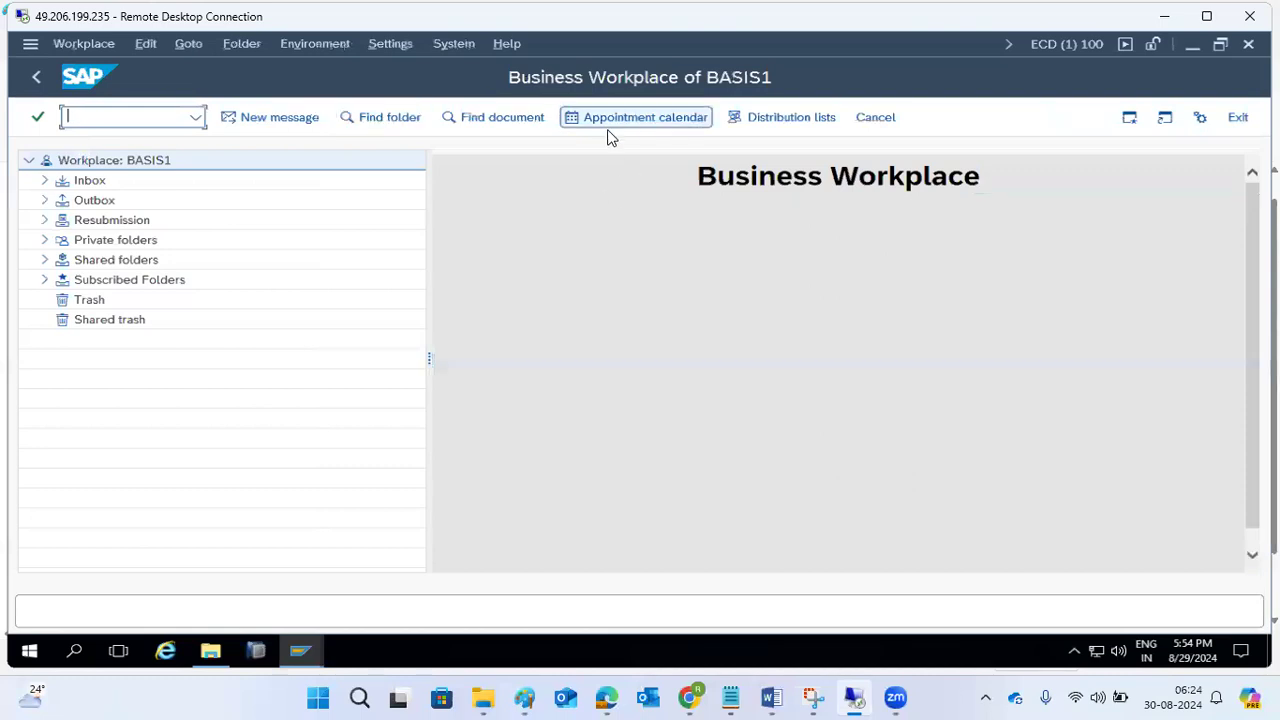
# Check the Inbox's documents and unread documents, then open the notification about TET1 and read its status details.
pyautogui.click(44, 180)
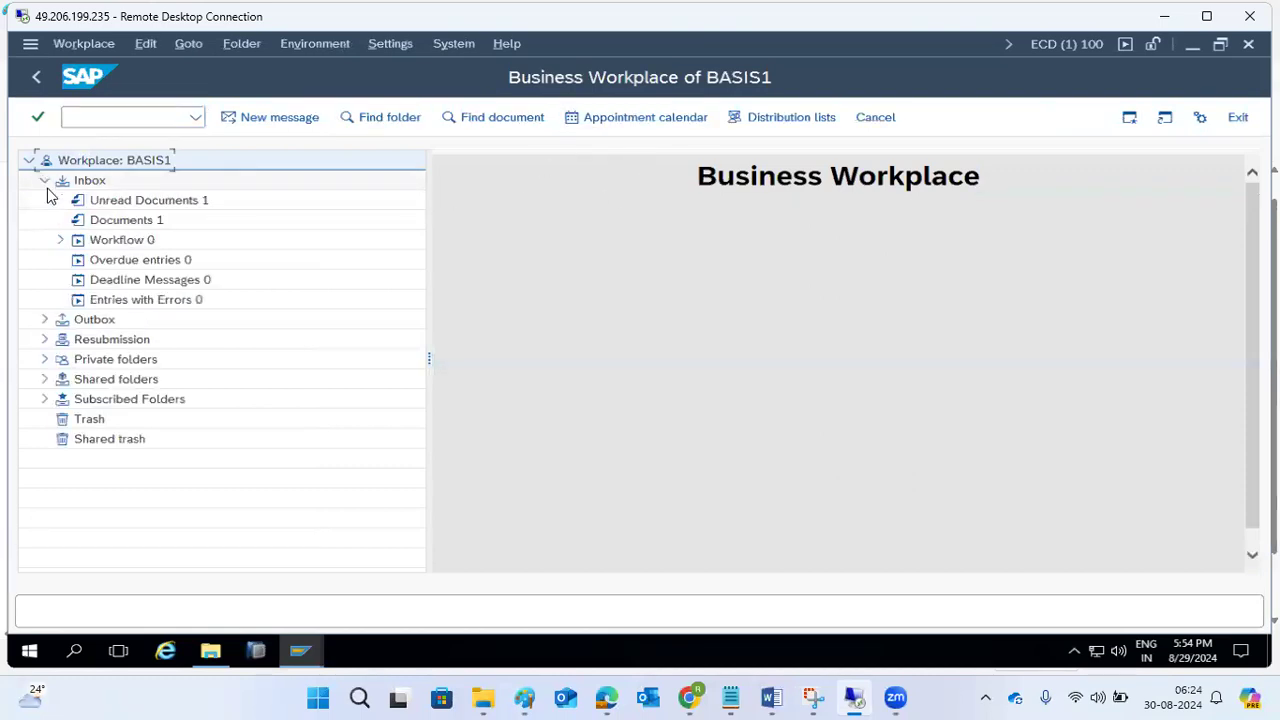
pyautogui.click(127, 219)
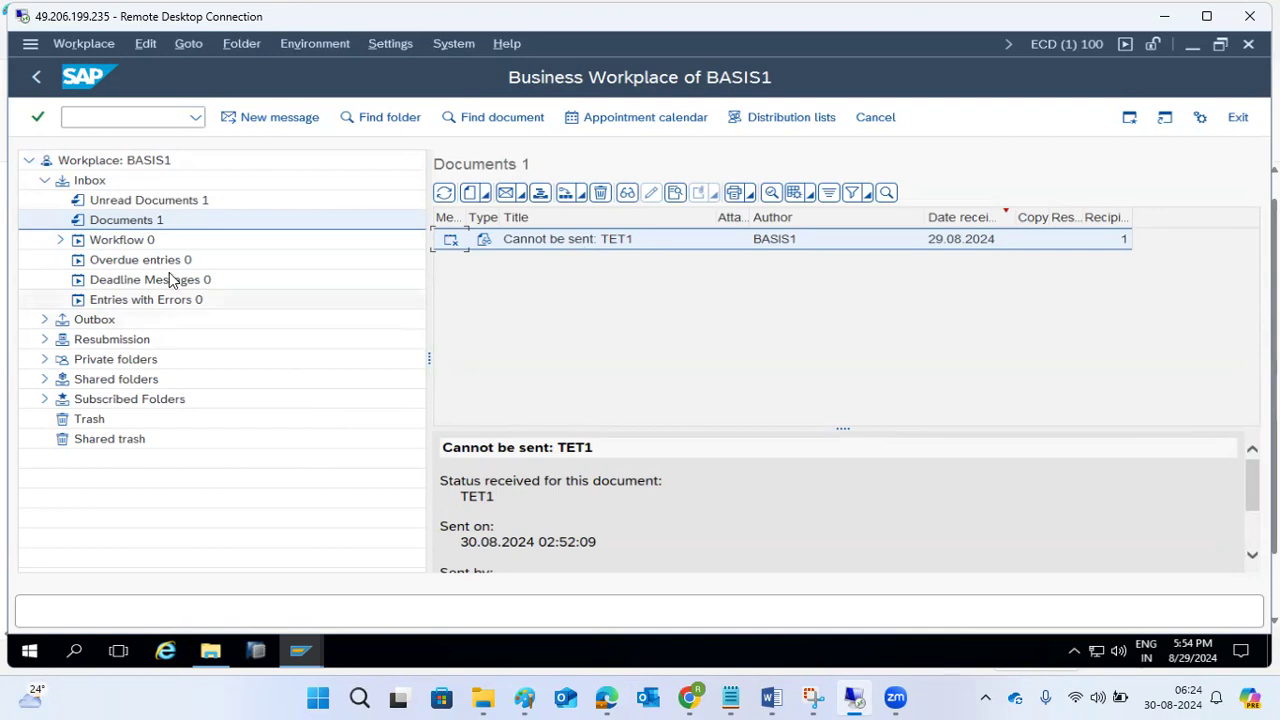
pyautogui.click(168, 203)
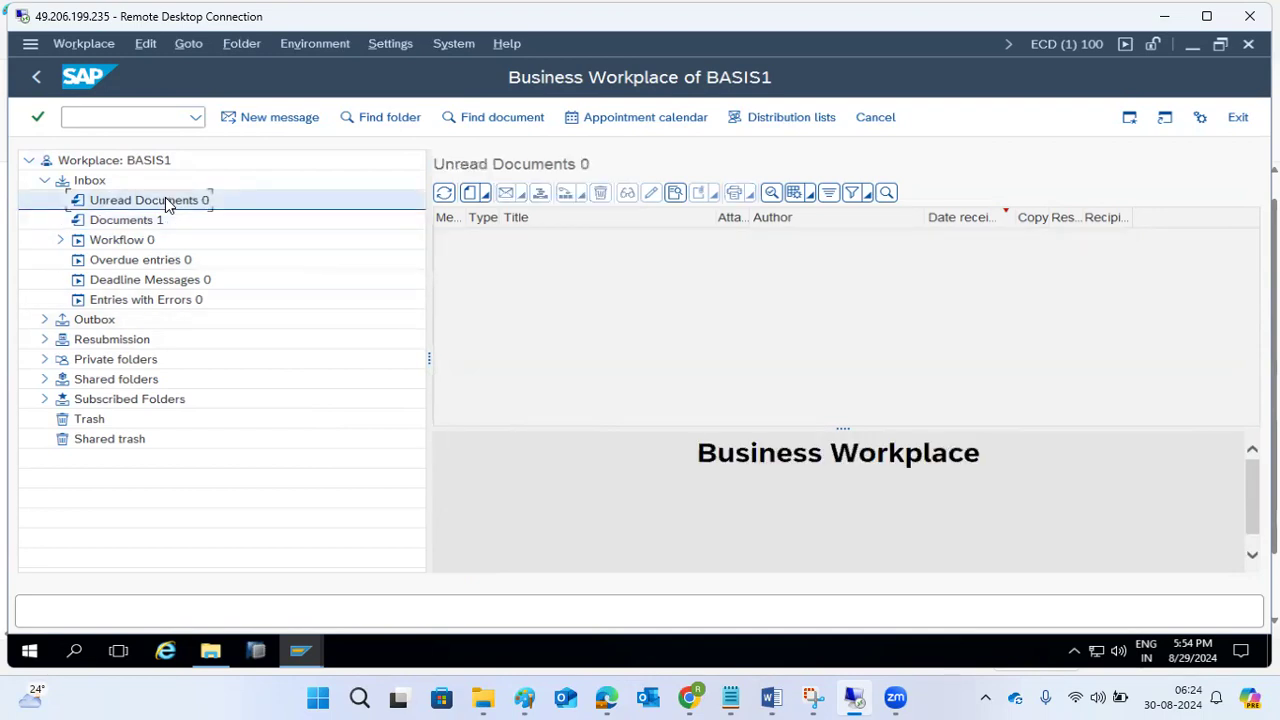
pyautogui.click(142, 224)
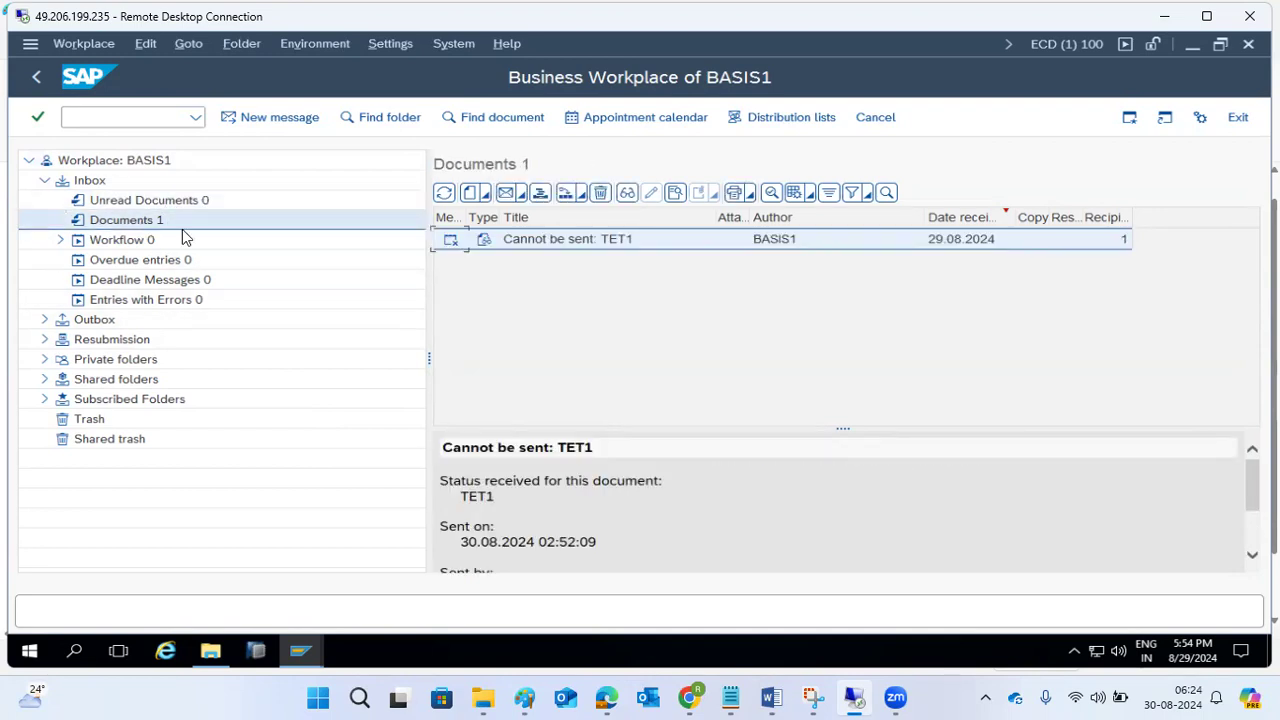
pyautogui.doubleClick(547, 240)
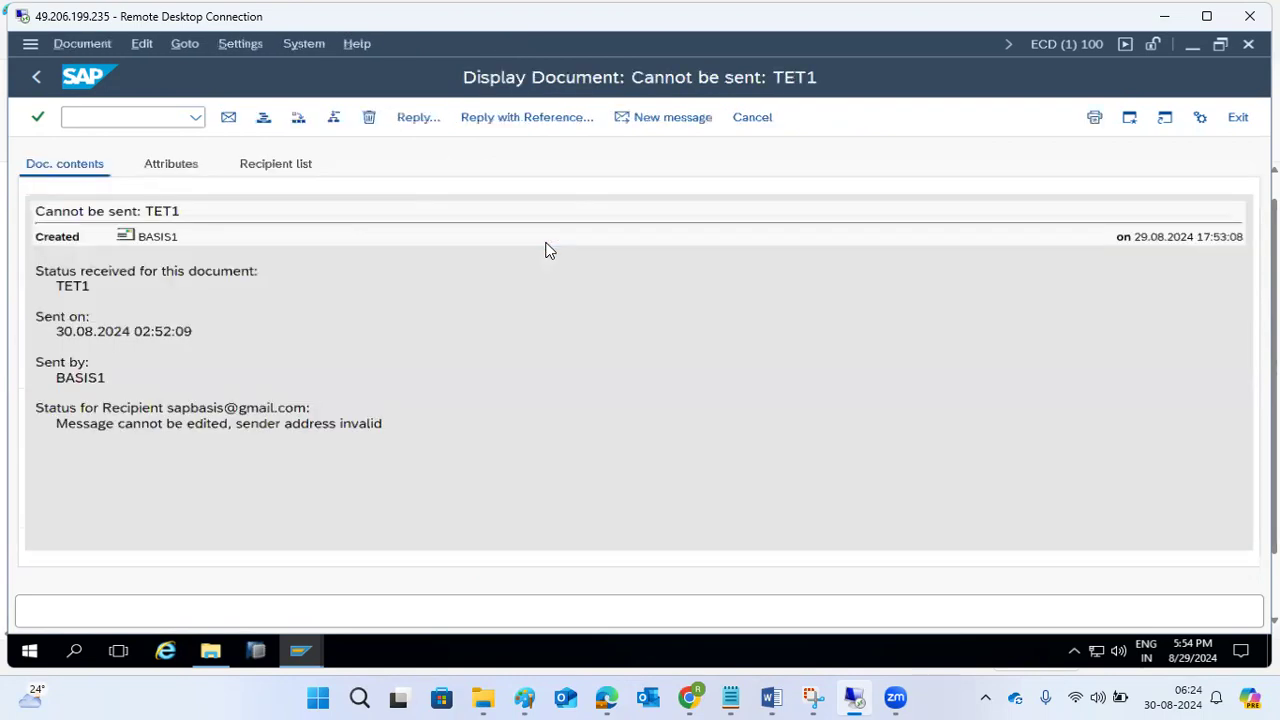
pyautogui.moveTo(36, 270); pyautogui.dragTo(226, 407)
pyautogui.moveTo(217, 430); pyautogui.dragTo(428, 443)
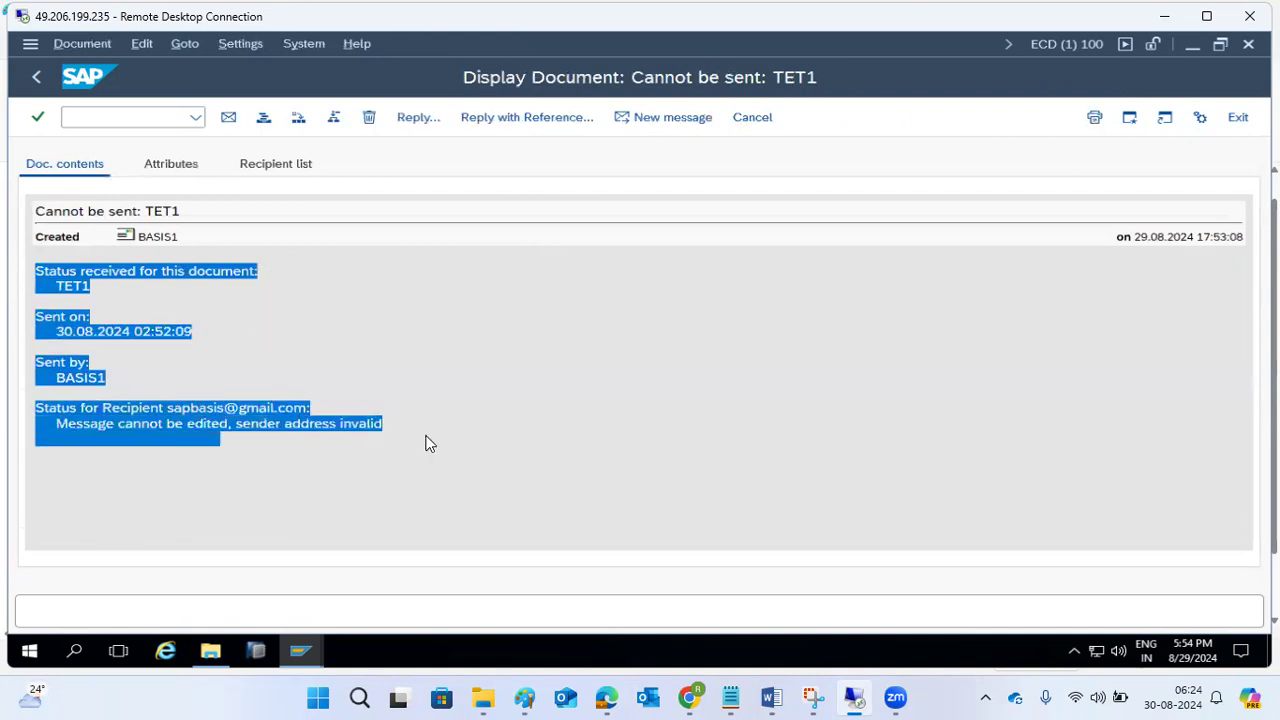
# View the address details of the TET1 notification's creator and return to the Business Workplace.
pyautogui.click(150, 238)
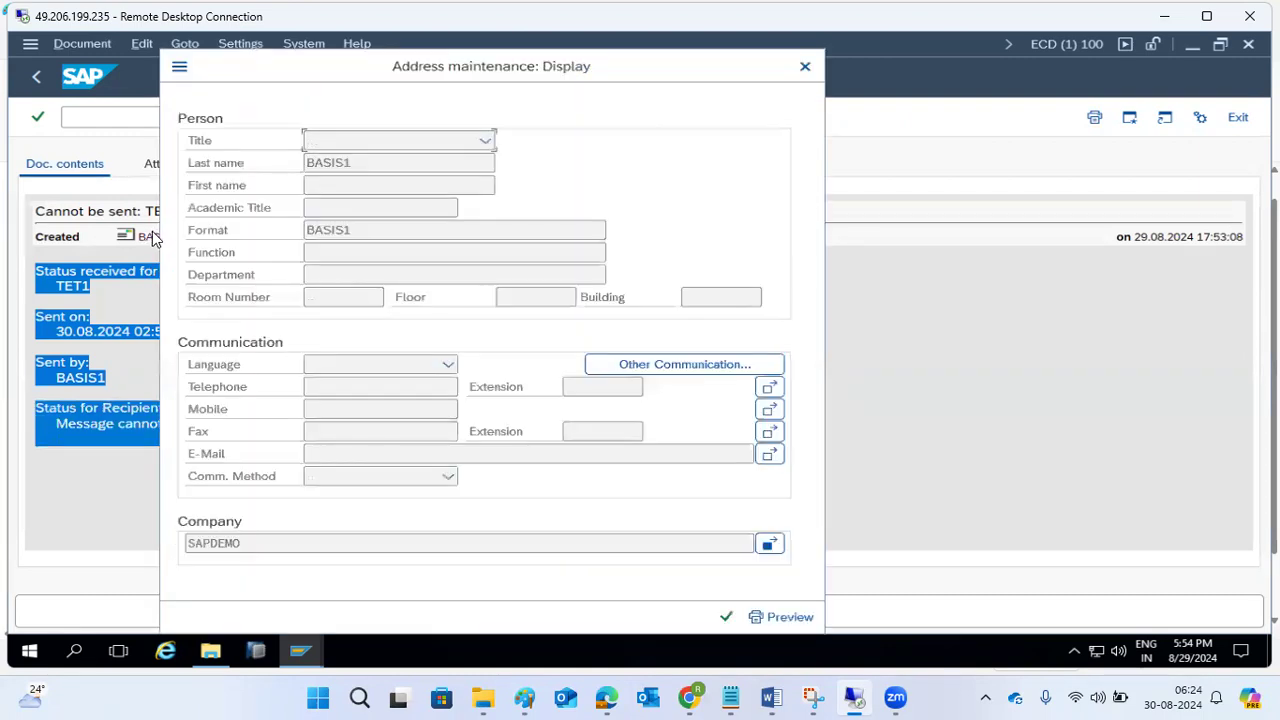
pyautogui.click(726, 616)
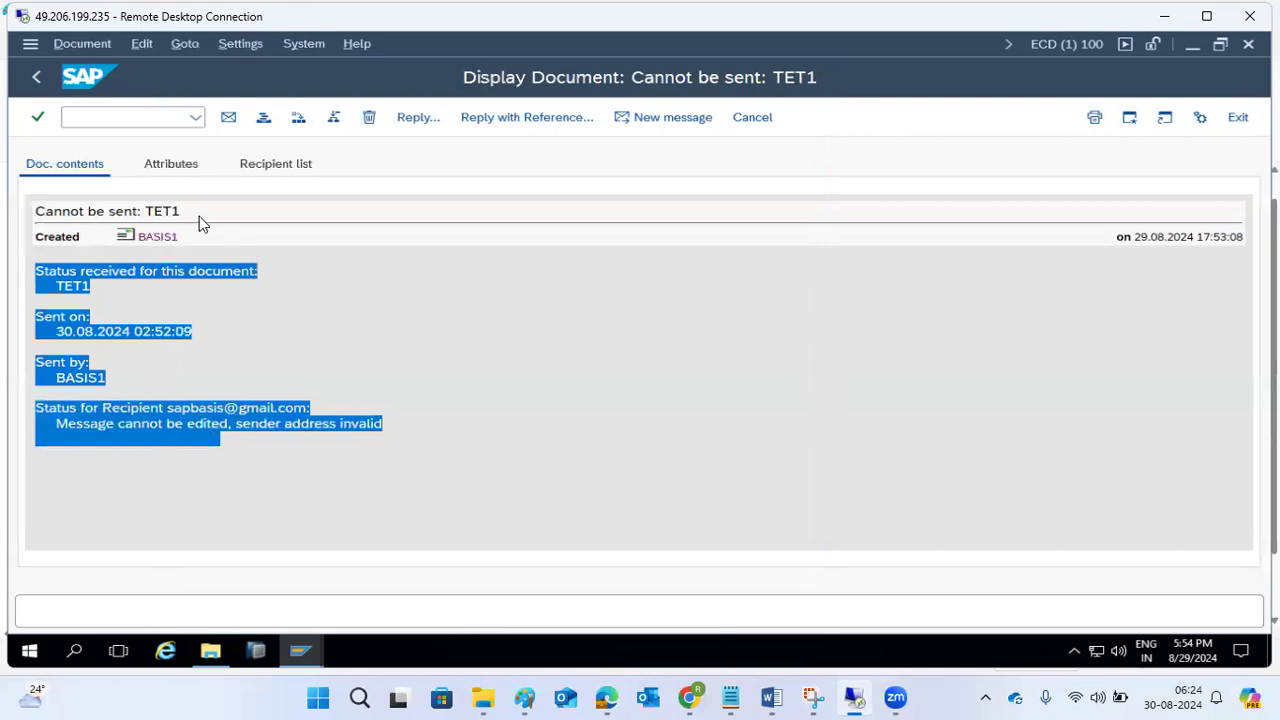
pyautogui.click(37, 80)
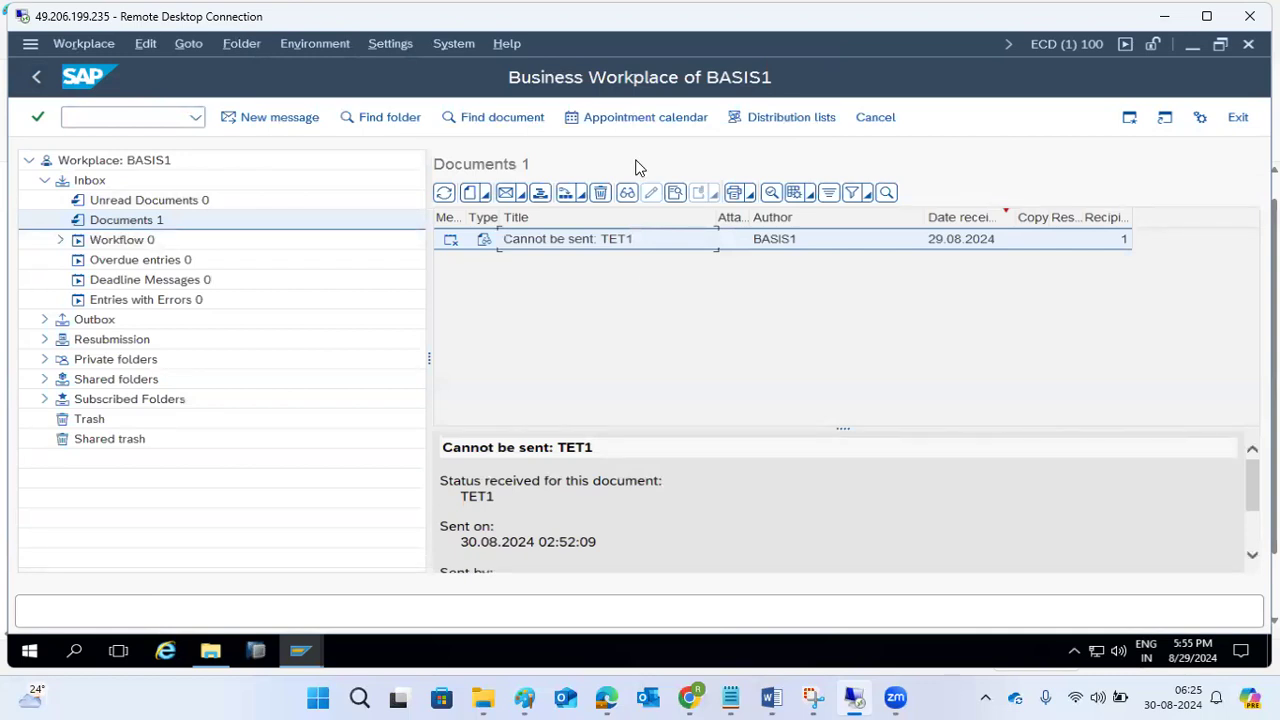
# Create an appointment titled "DEMO" in the appointment calendar for Sunday 01.09.2024, 14:00 to 14:30.
pyautogui.click(623, 117)
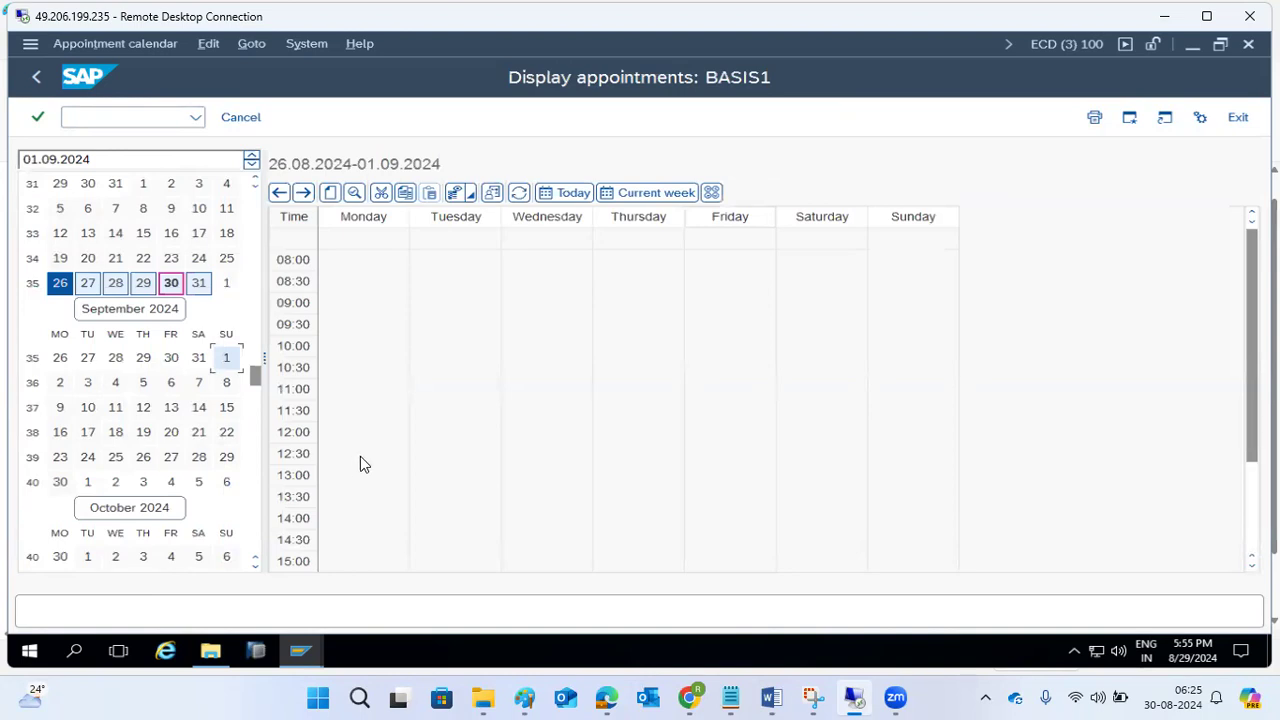
pyautogui.click(938, 520)
pyautogui.rightClick(938, 520)
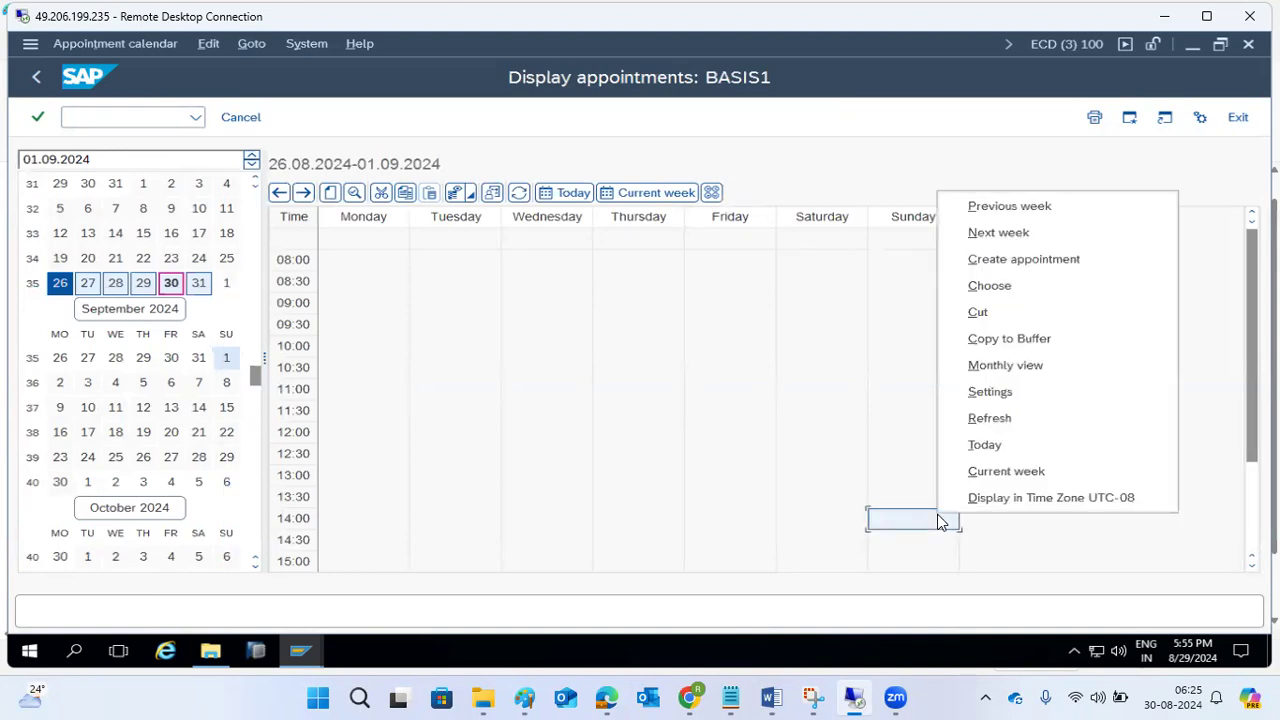
pyautogui.click(331, 196)
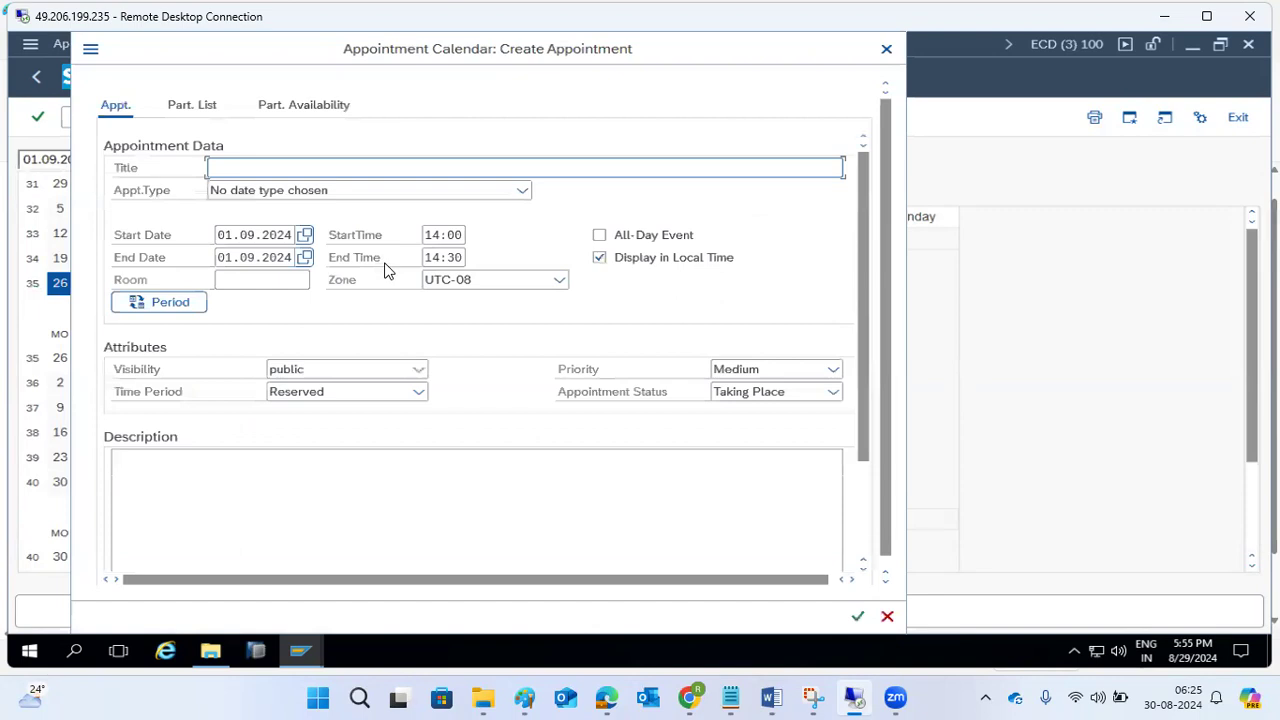
pyautogui.write('DEMO')
pyautogui.scroll(-1, 429, 391)
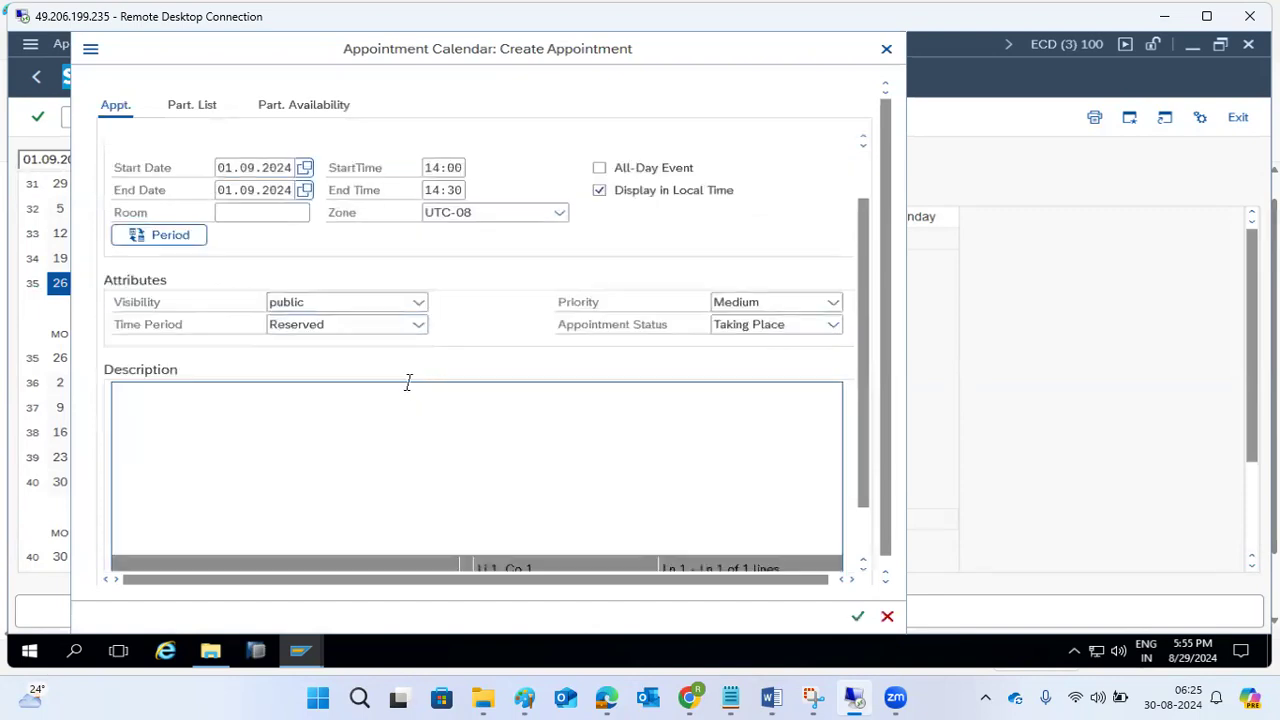
pyautogui.click(858, 617)
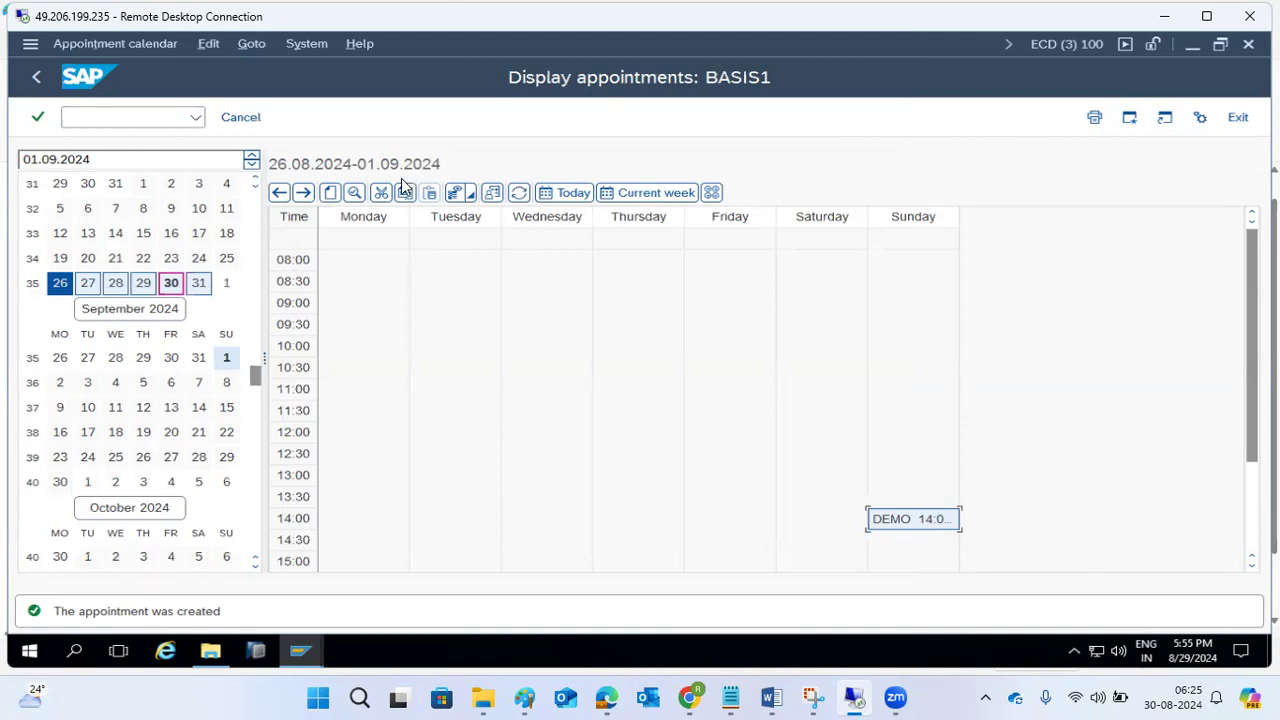
# Reopen the DEMO appointment, look through its data, and view the person responsible.
pyautogui.doubleClick(899, 518)
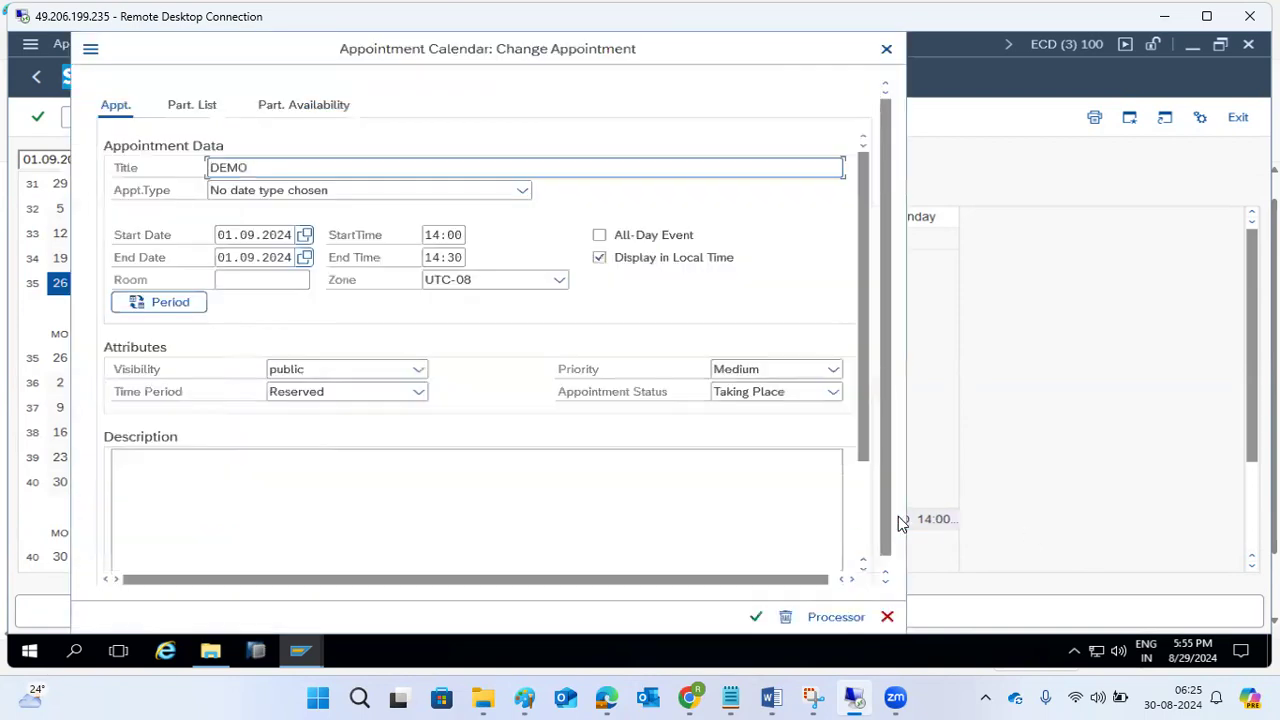
pyautogui.scroll(-1, 333, 393)
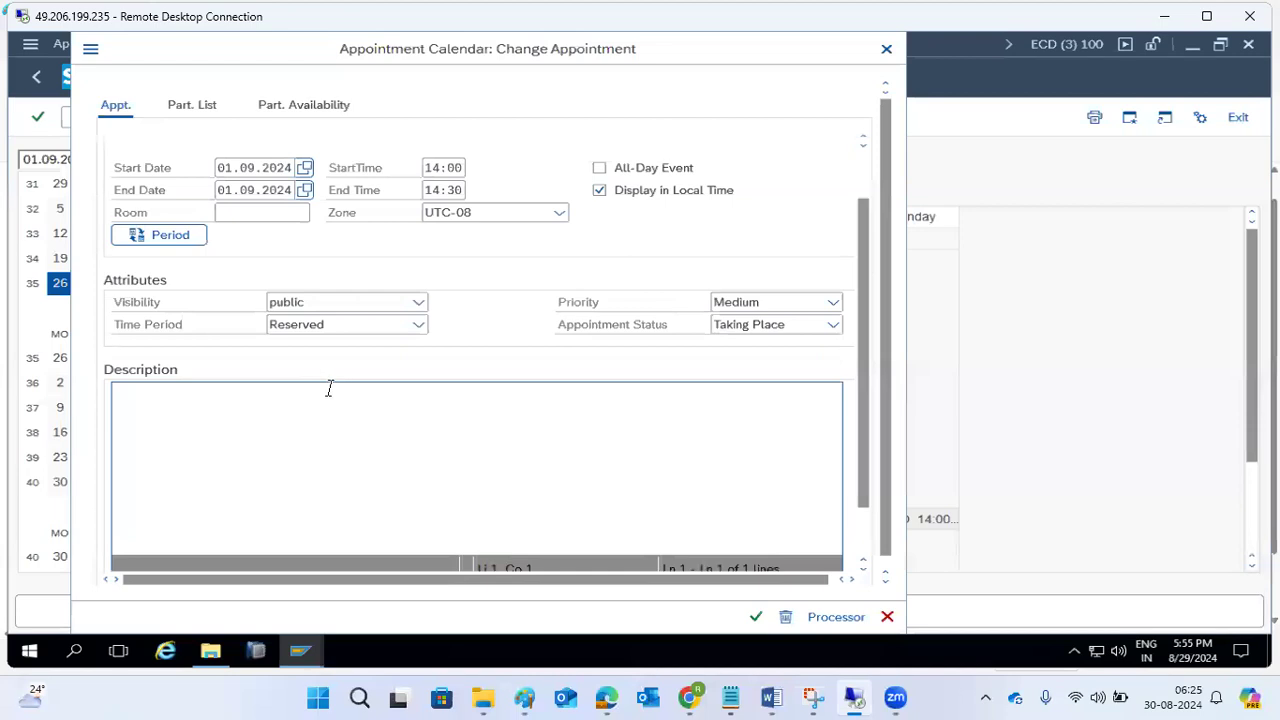
pyautogui.scroll(-1, 727, 553)
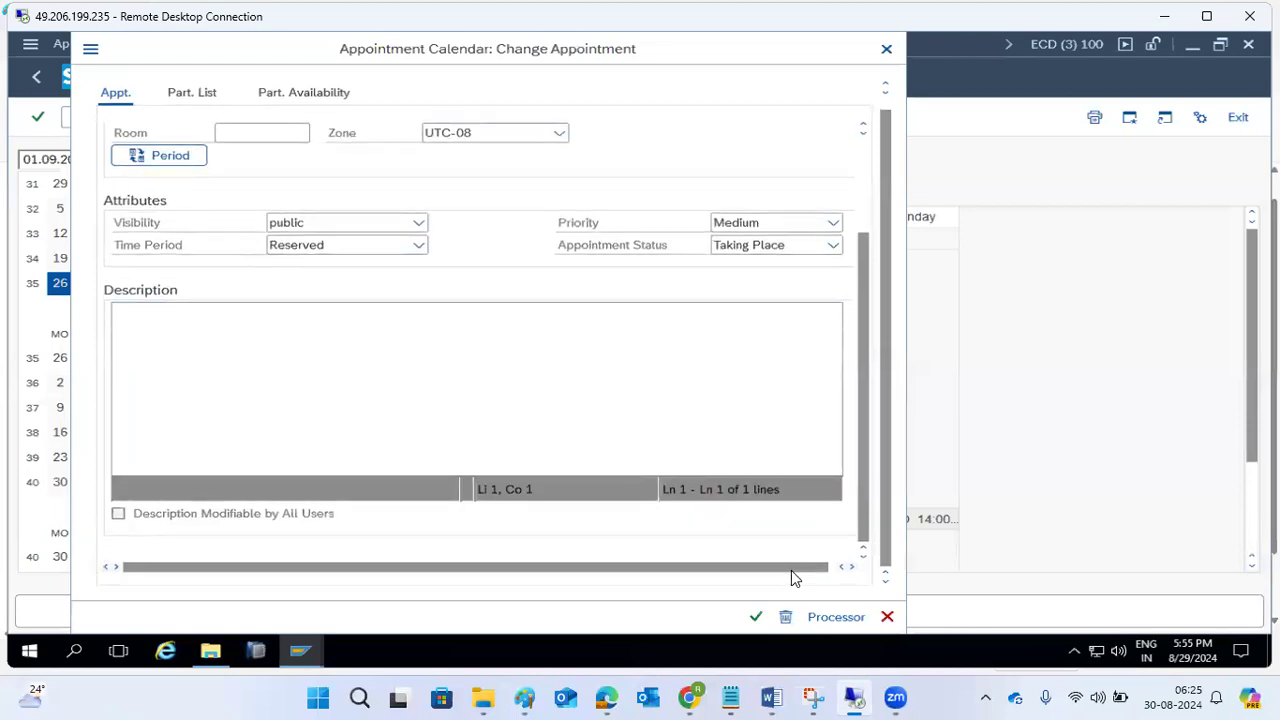
pyautogui.click(835, 617)
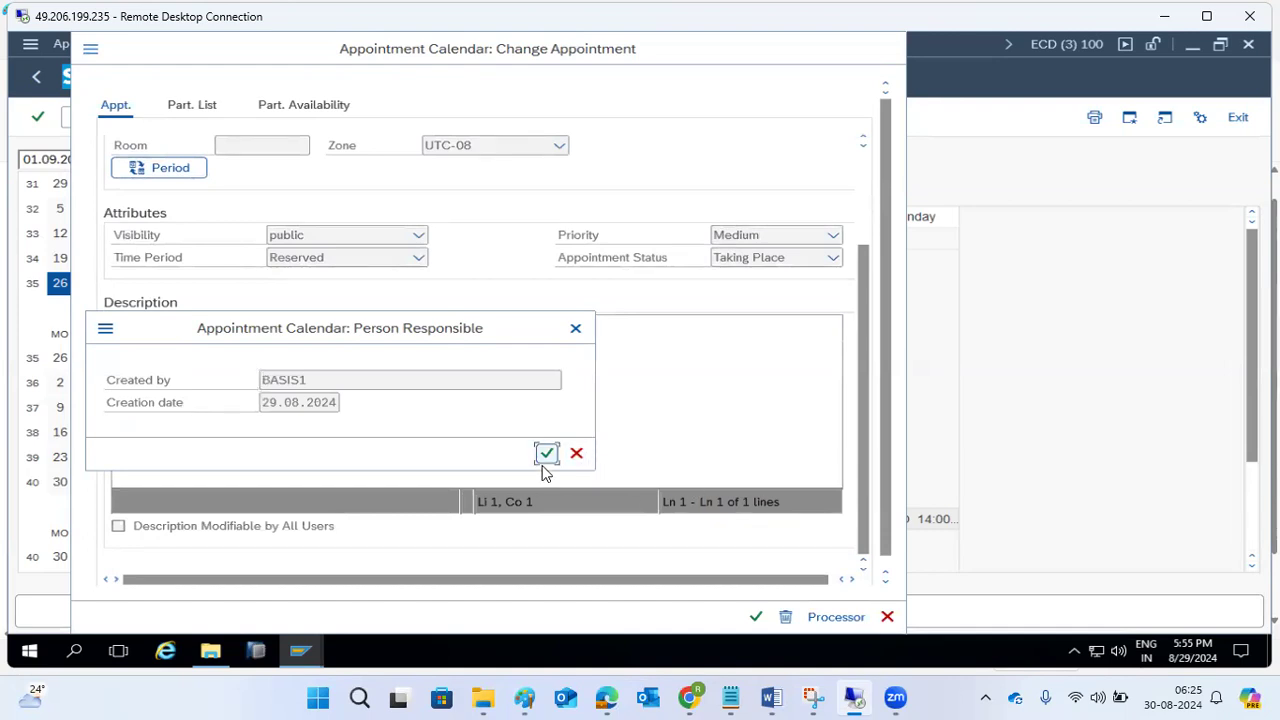
pyautogui.click(574, 455)
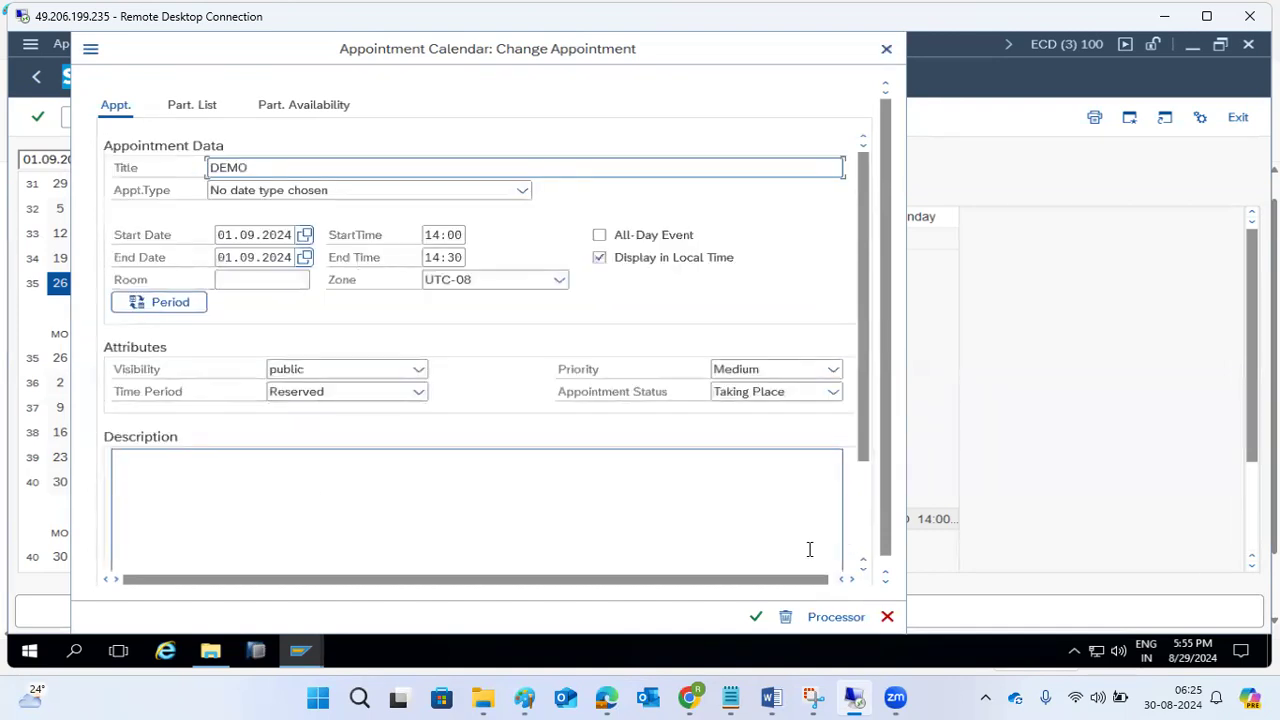
pyautogui.click(836, 617)
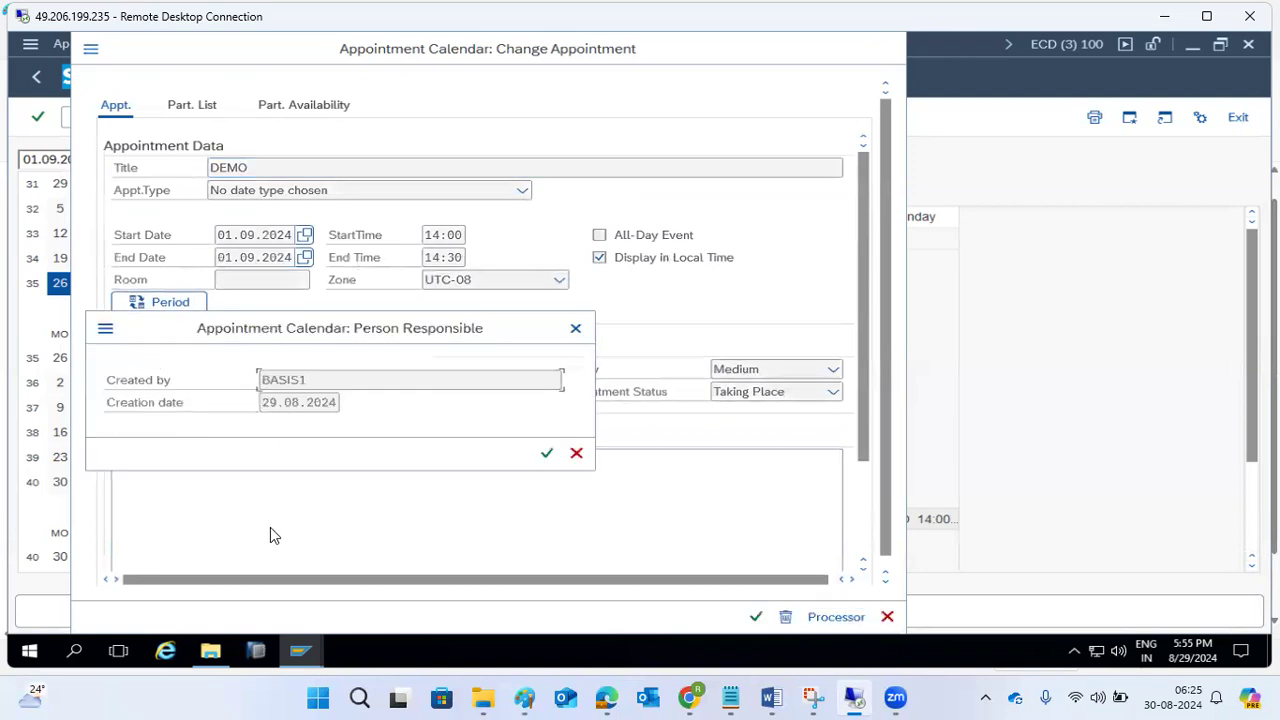
pyautogui.click(546, 453)
# Enter "xZcz" as the DEMO appointment's description, save the change, and return to the Business Workplace.
pyautogui.moveTo(857, 435); pyautogui.dragTo(863, 548)
pyautogui.click(118, 527)
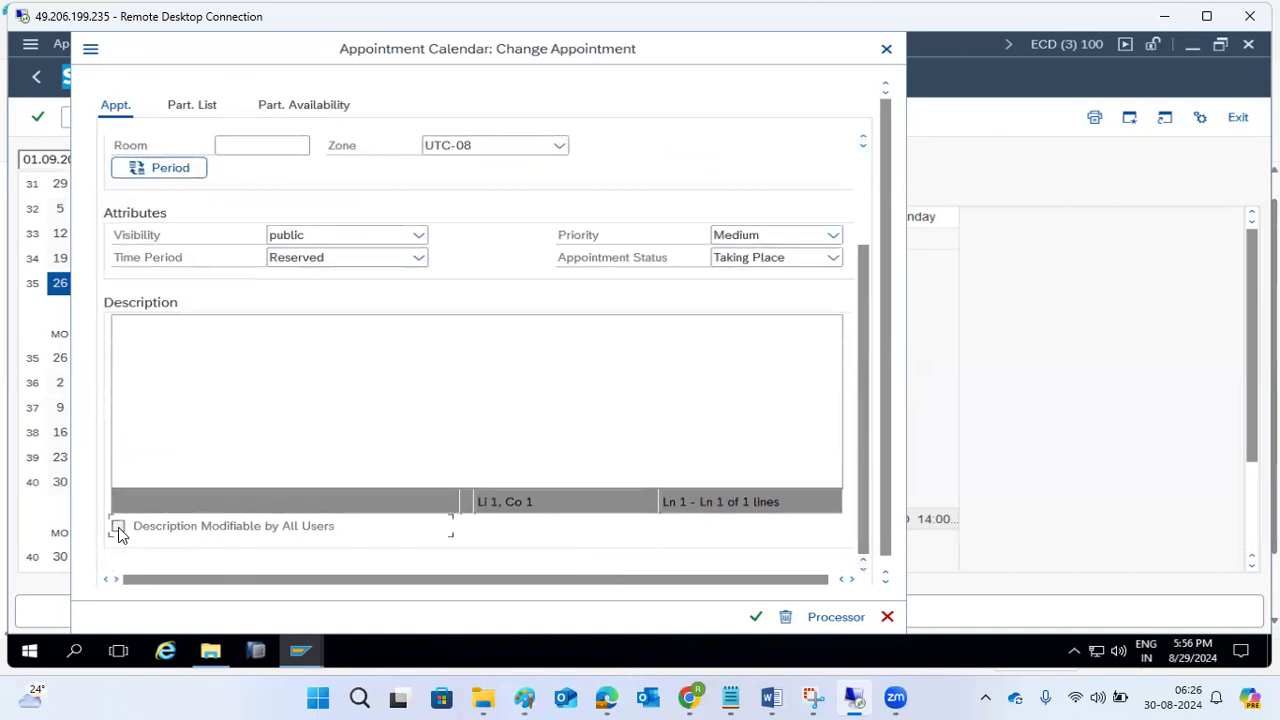
pyautogui.click(143, 410)
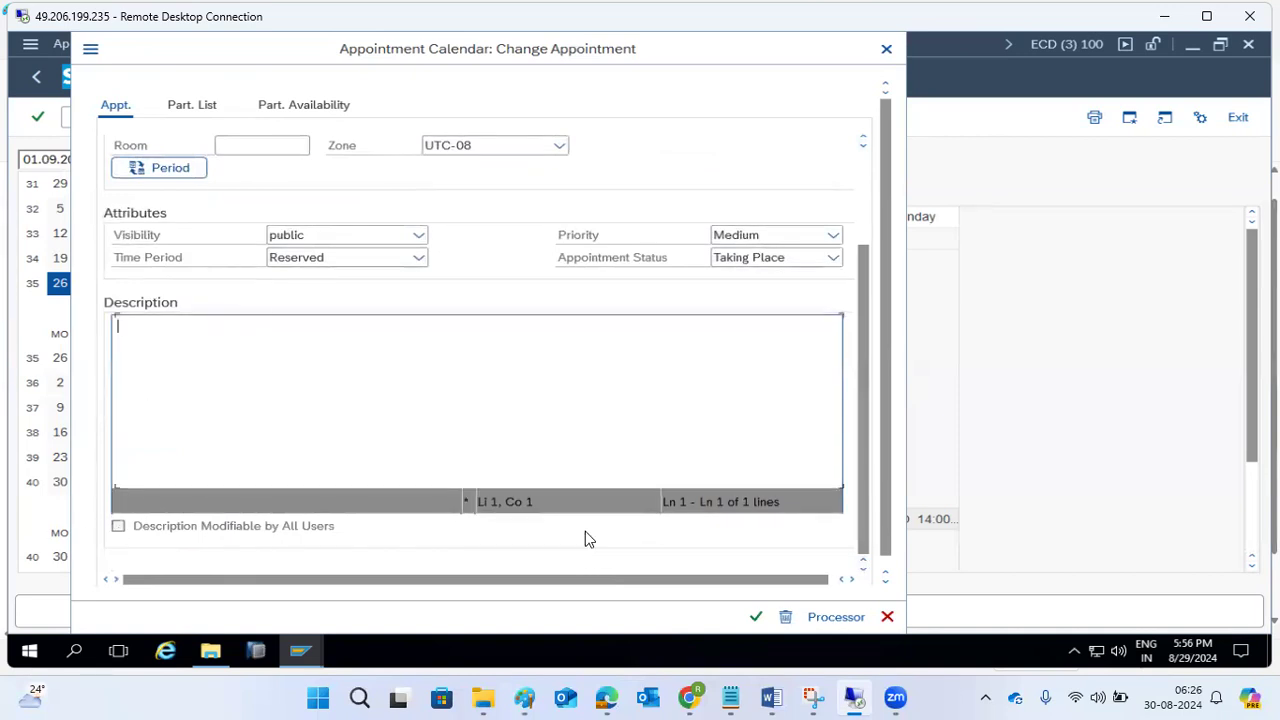
pyautogui.click(752, 619)
pyautogui.click(315, 417)
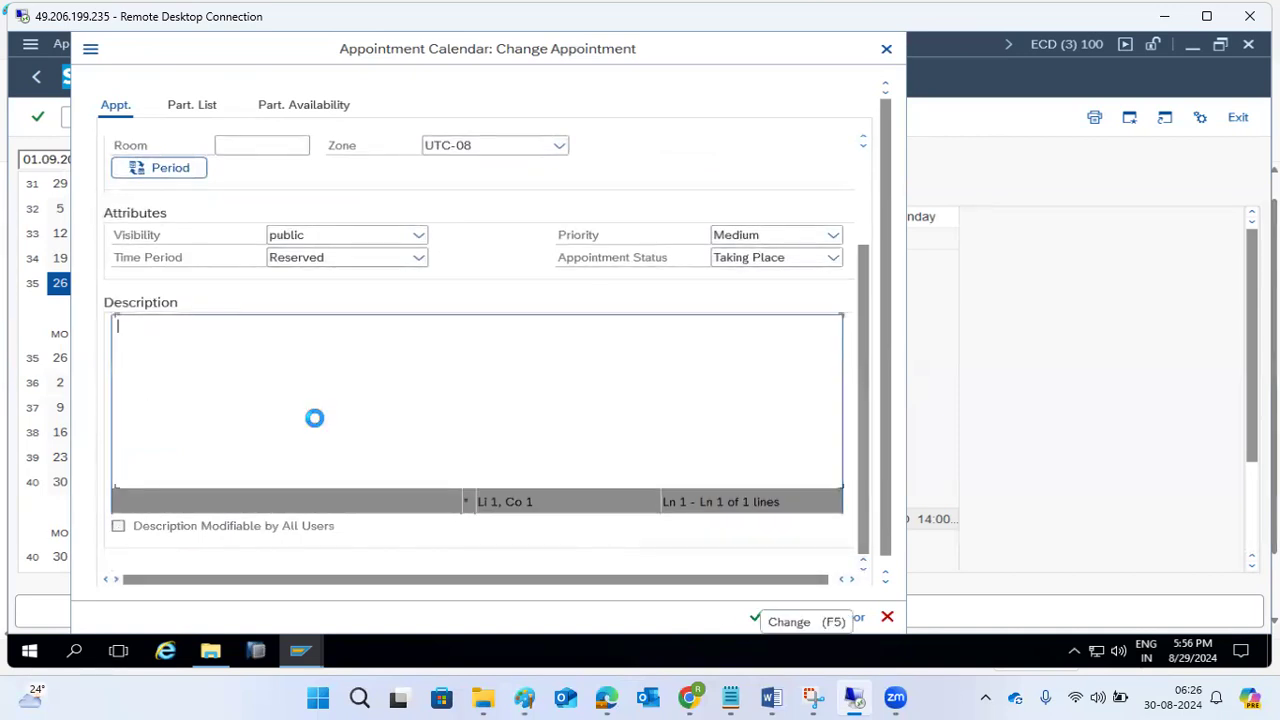
pyautogui.write('xZcz')
pyautogui.click(754, 617)
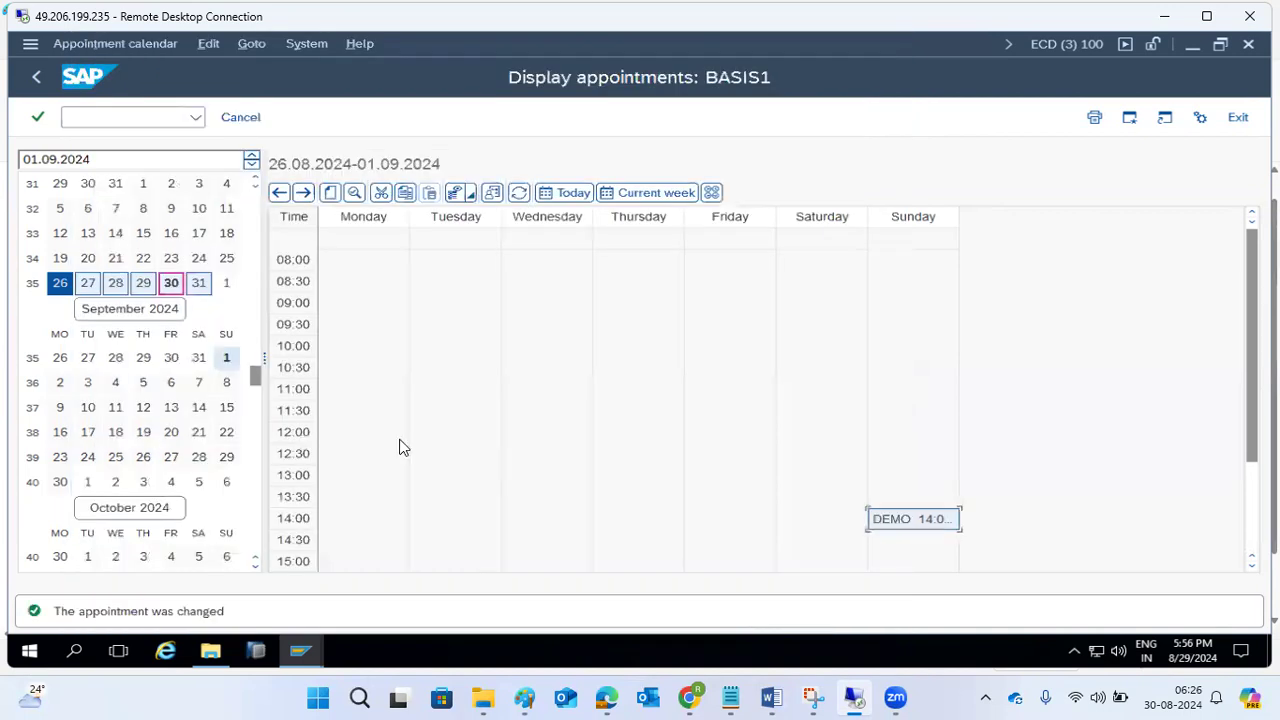
pyautogui.click(37, 76)
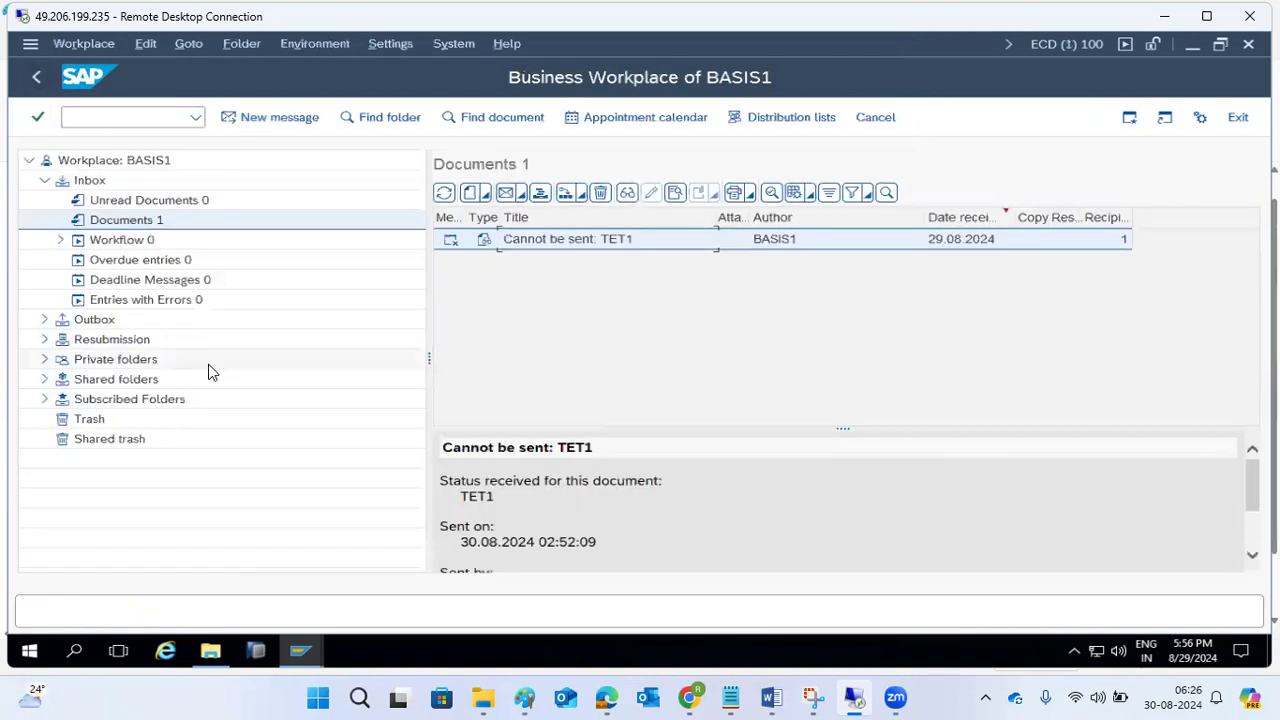
# Refresh the Inbox documents and check the TET1 send request with transaction /nsost before leaving the overview.
pyautogui.click(444, 192)
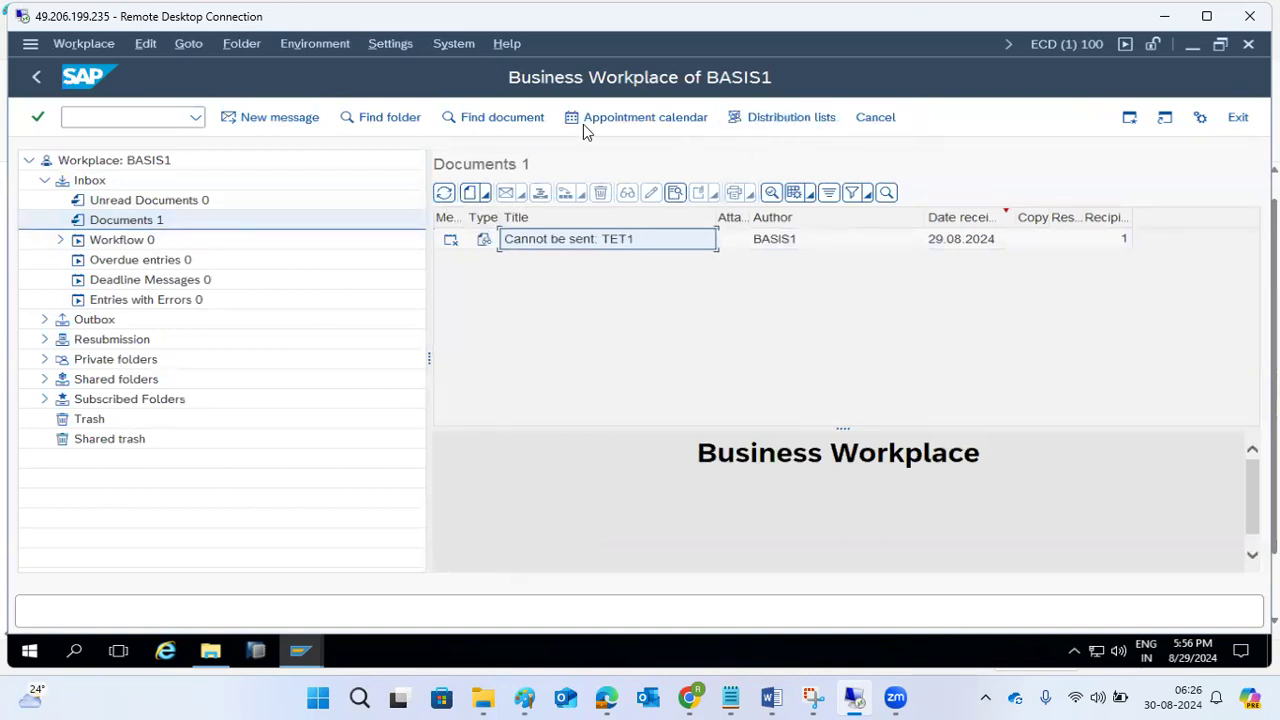
pyautogui.click(196, 117)
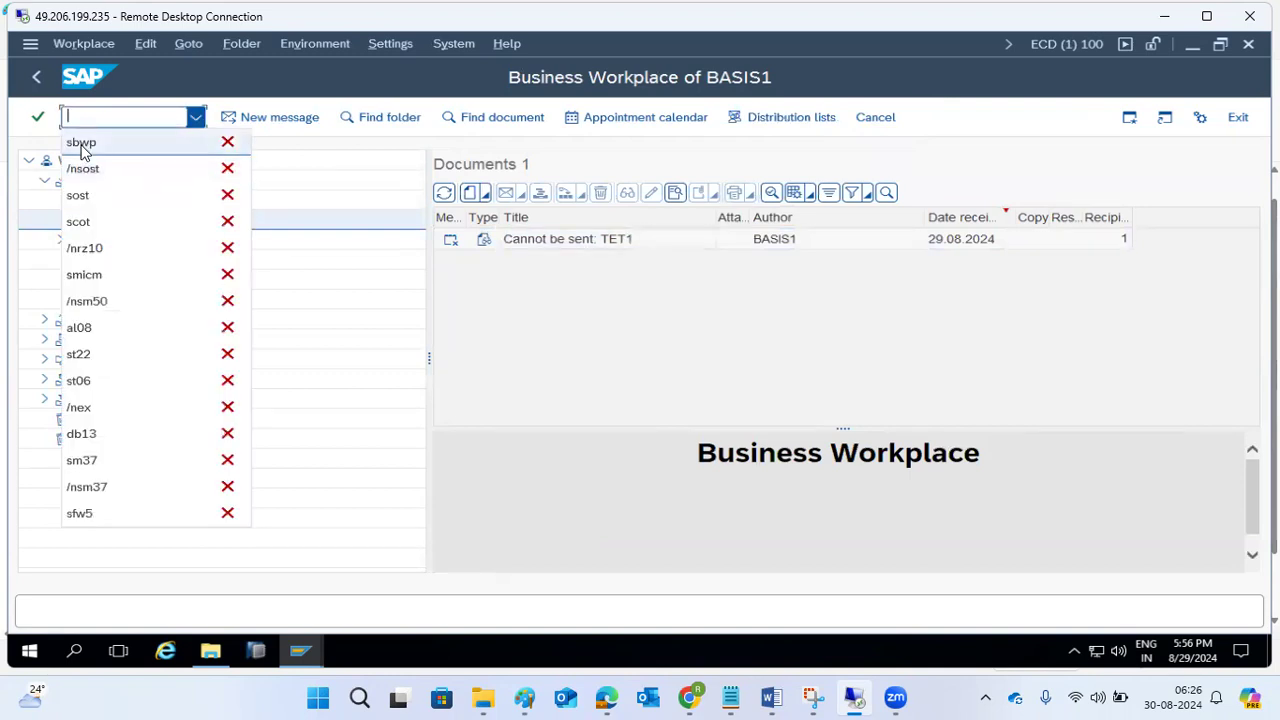
pyautogui.click(88, 175)
pyautogui.press('Return')
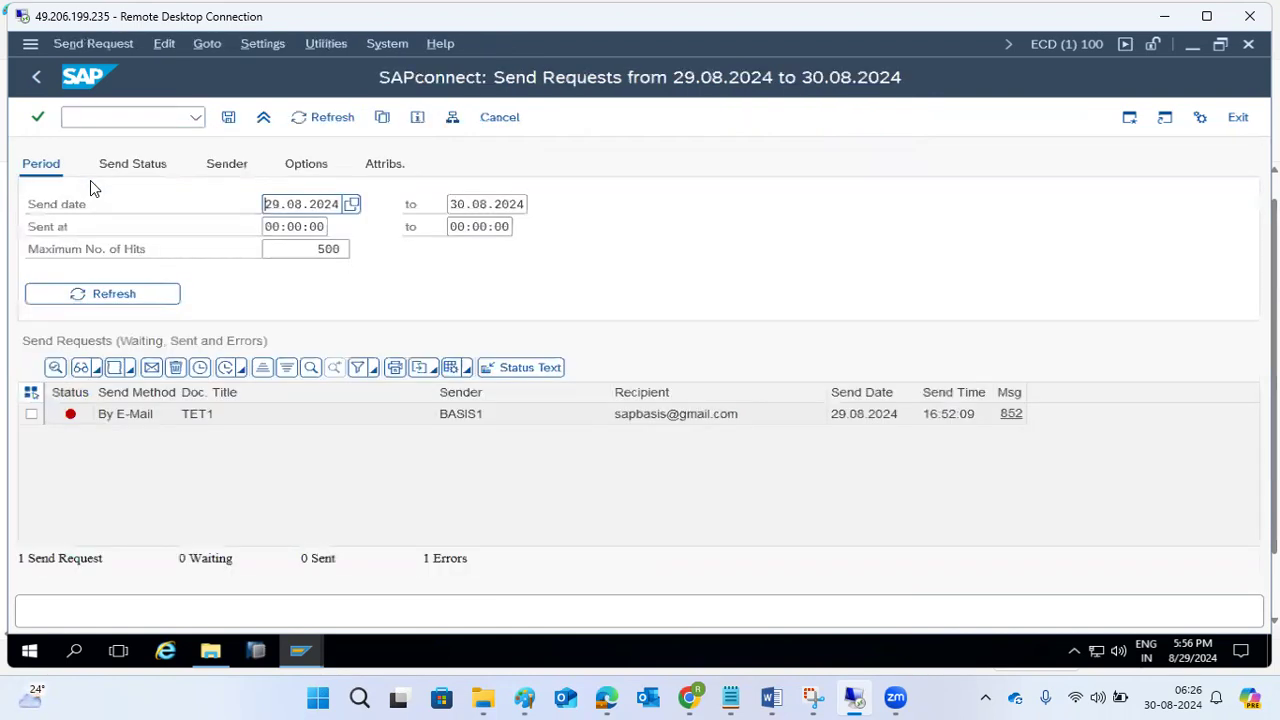
pyautogui.moveTo(80, 420)
pyautogui.click(36, 77)
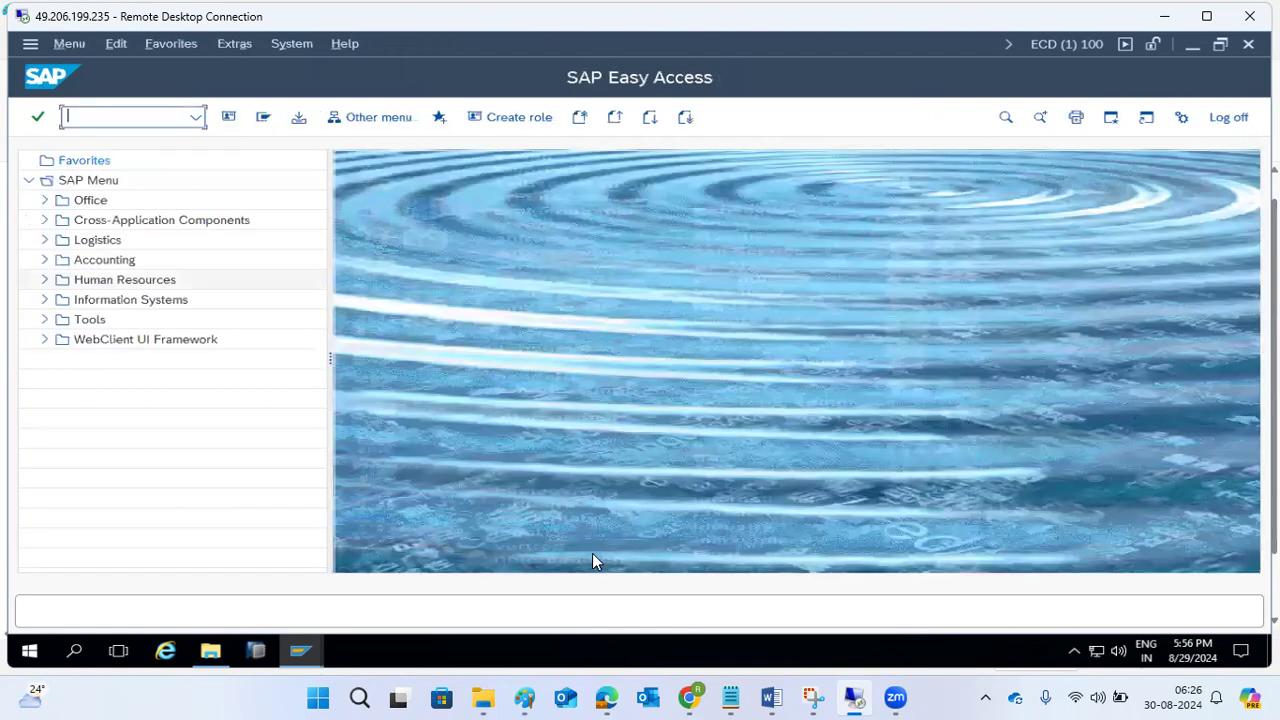
# Switch to Paint and add the line "SOIN - inbound emails ---" below the SOST note.
pyautogui.click(525, 697)
pyautogui.click(359, 524)
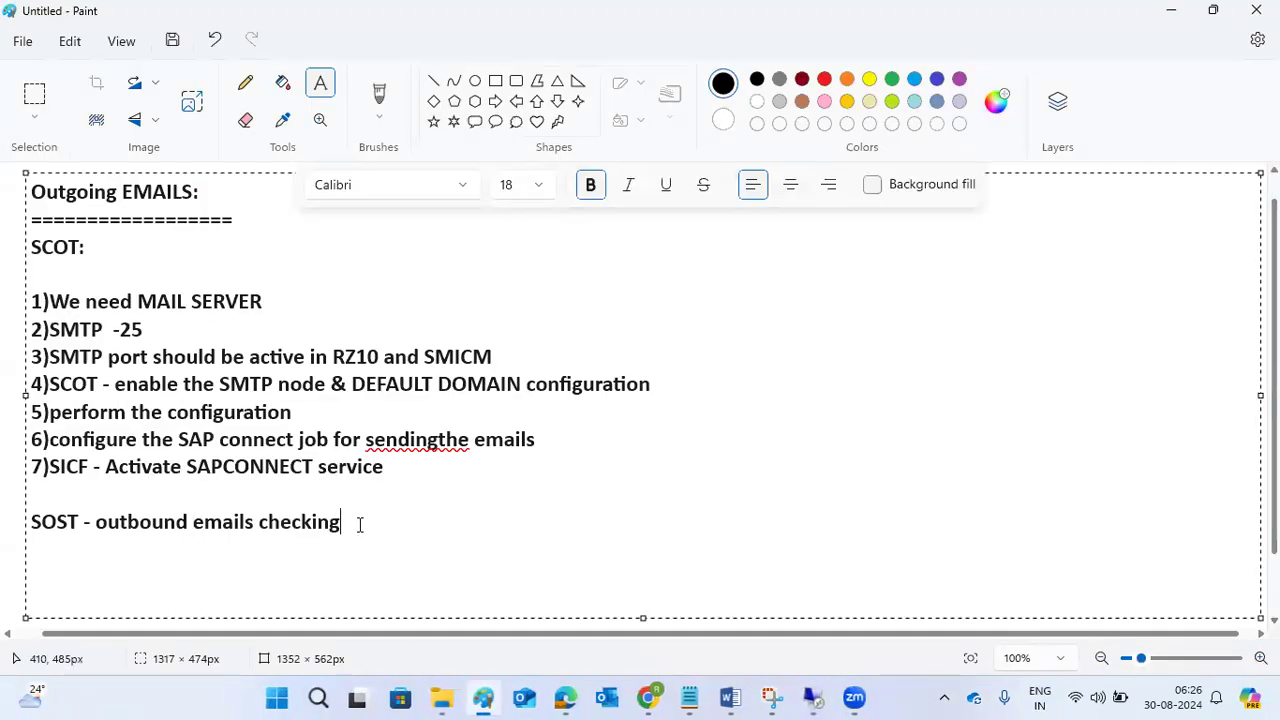
pyautogui.press('Return')
pyautogui.write('SOIN - i')
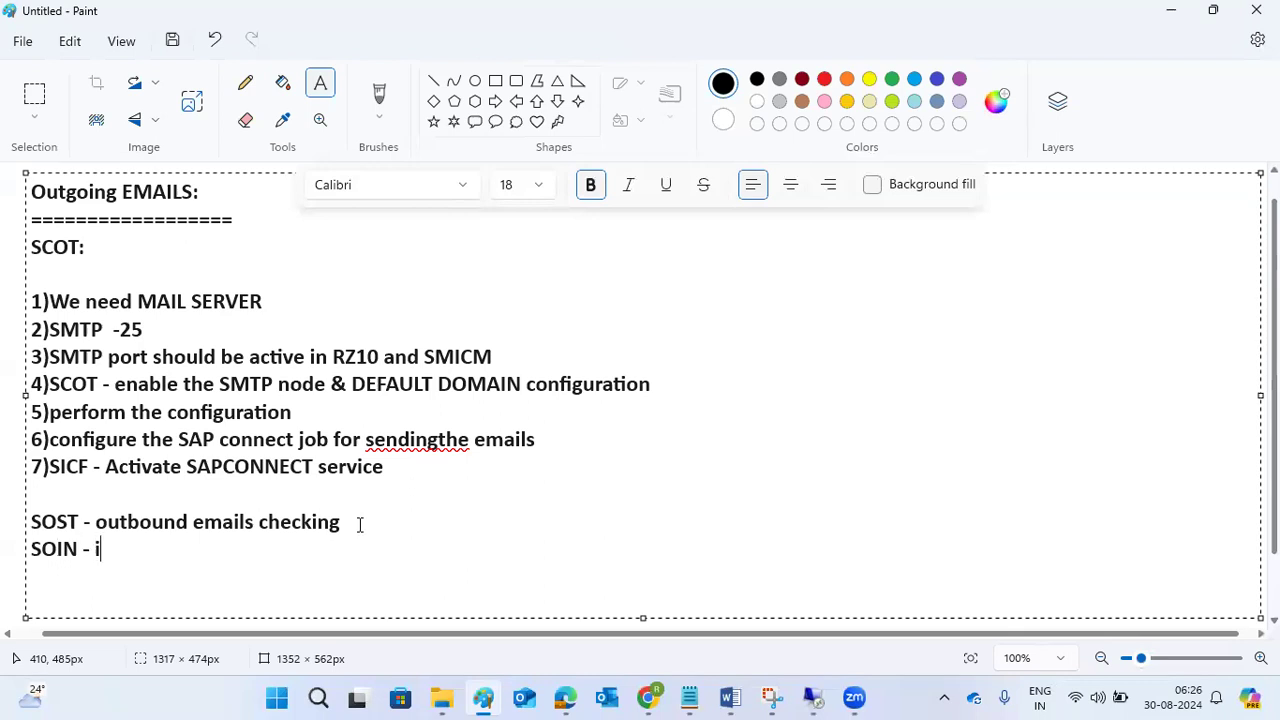
pyautogui.write('nbound emai')
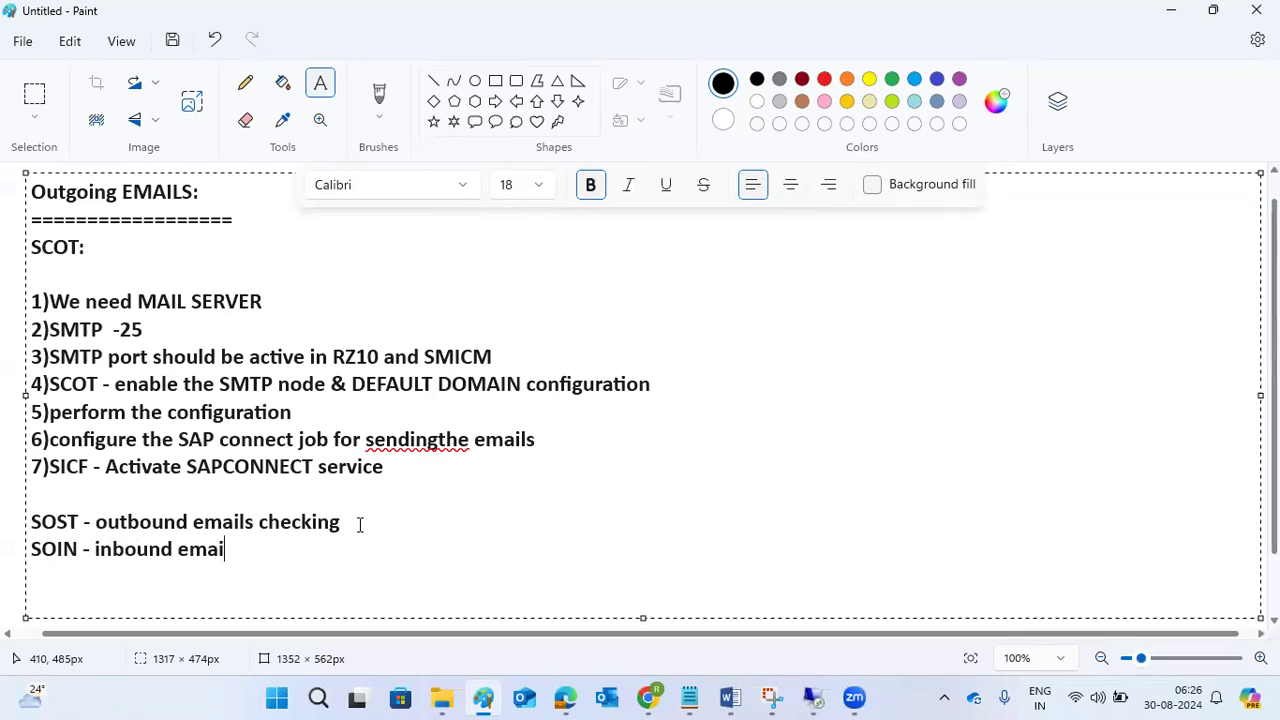
pyautogui.write('ls ---')
# Switch back to the remote SAP session and open the inbound send requests with transaction SOIN.
pyautogui.click(814, 697)
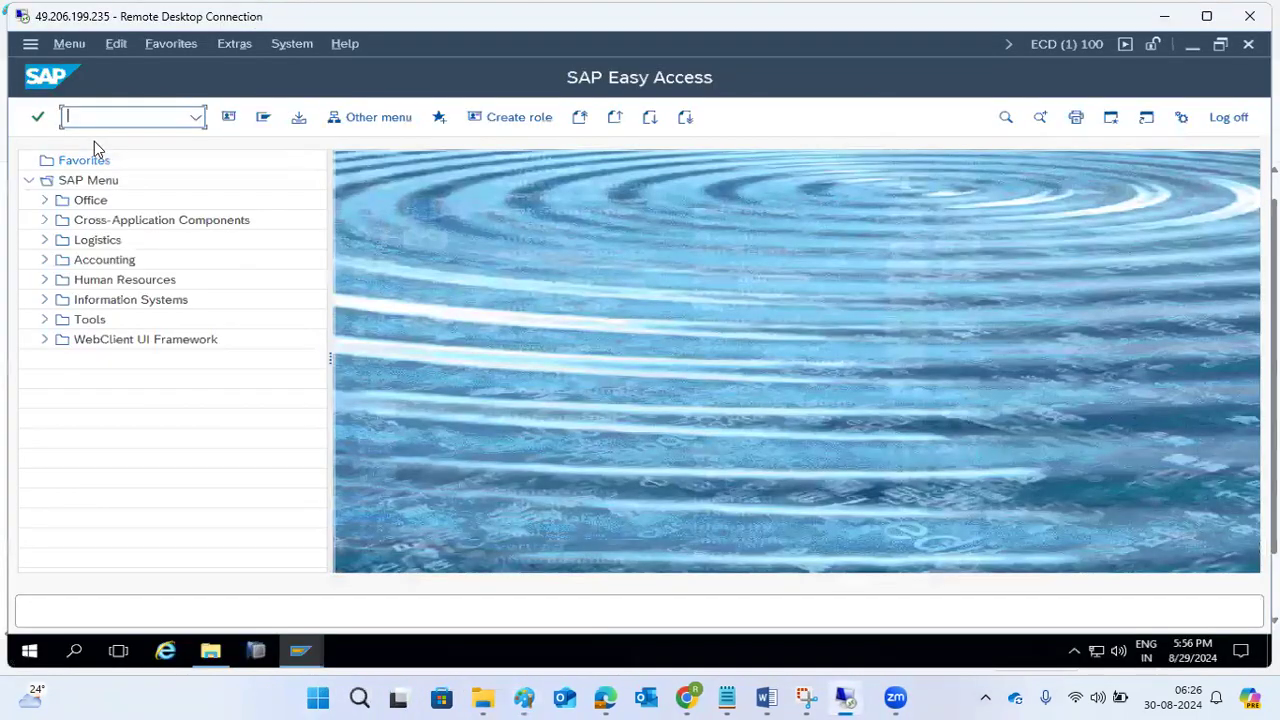
pyautogui.write('soin')
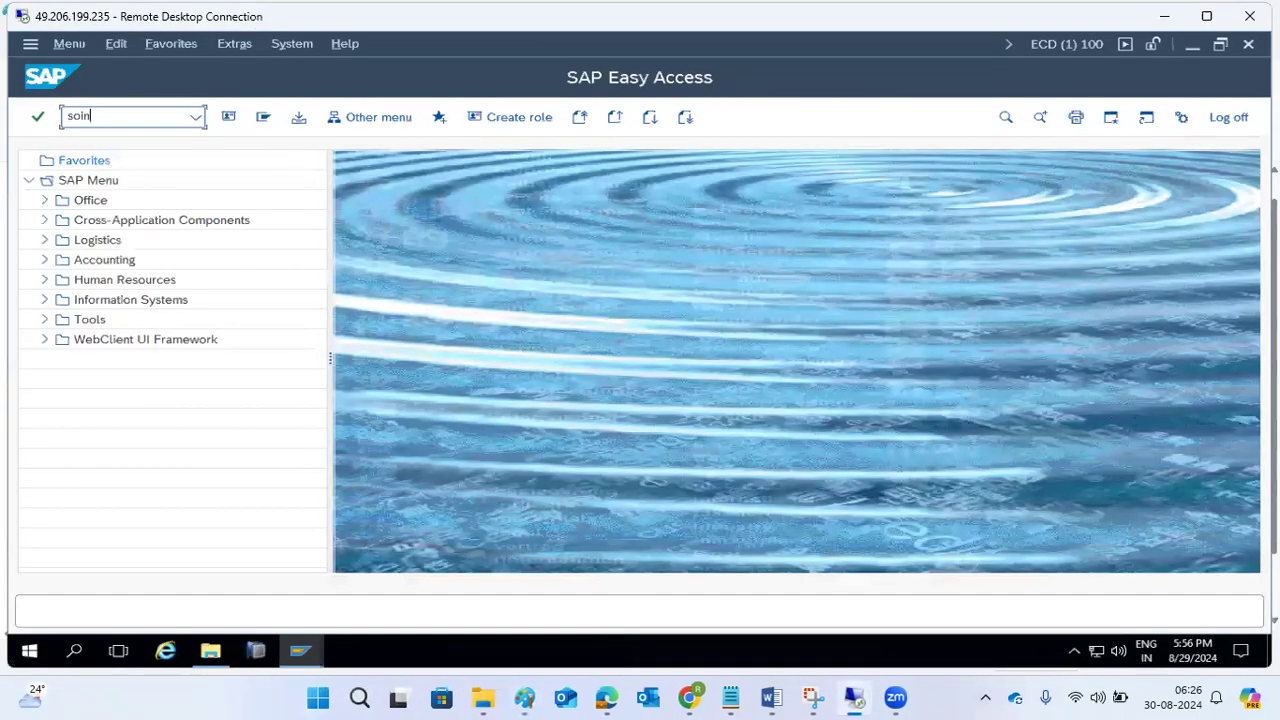
pyautogui.press('Return')
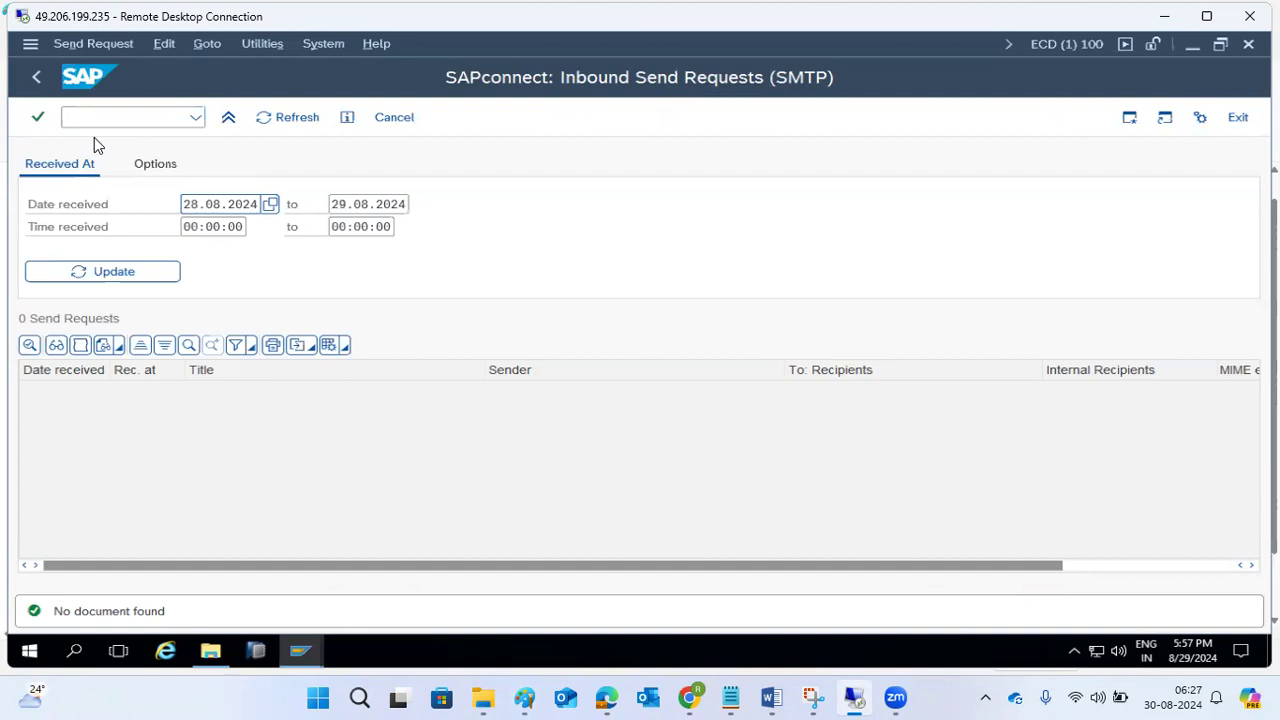
# Review the commands available for inbound send requests and open SAPconnect Administration from there.
pyautogui.click(278, 47)
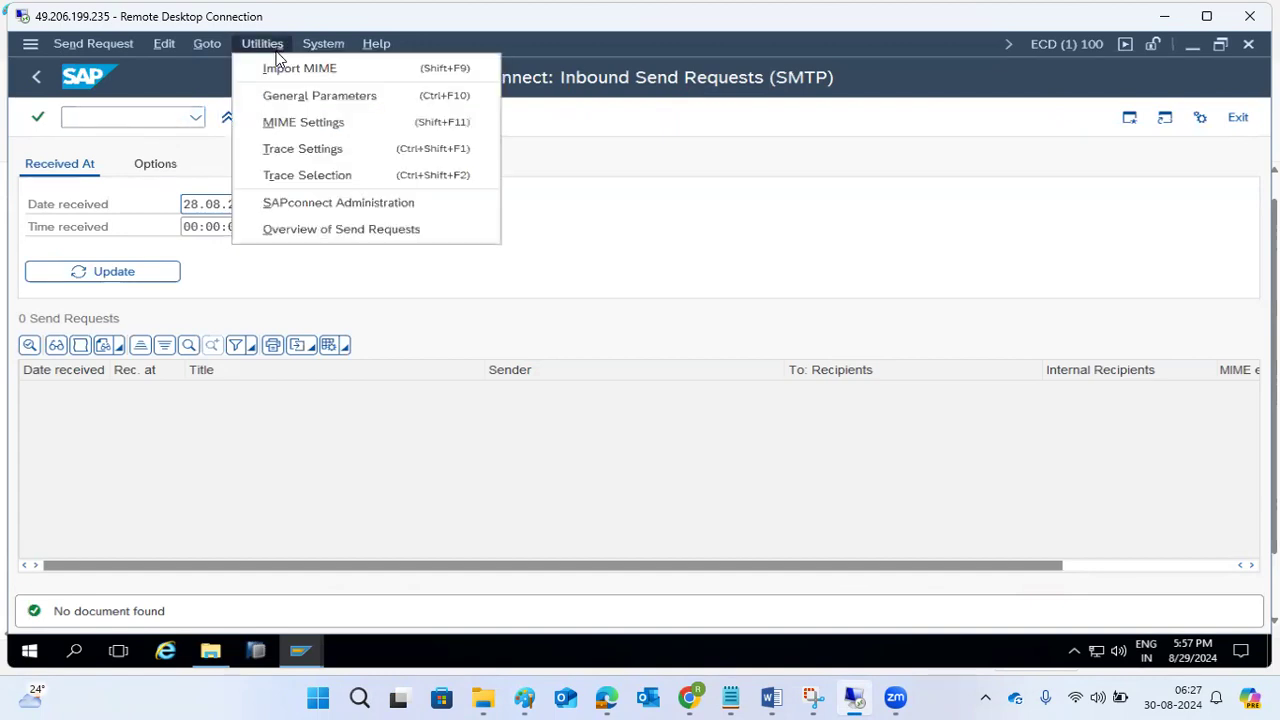
pyautogui.moveTo(203, 44)
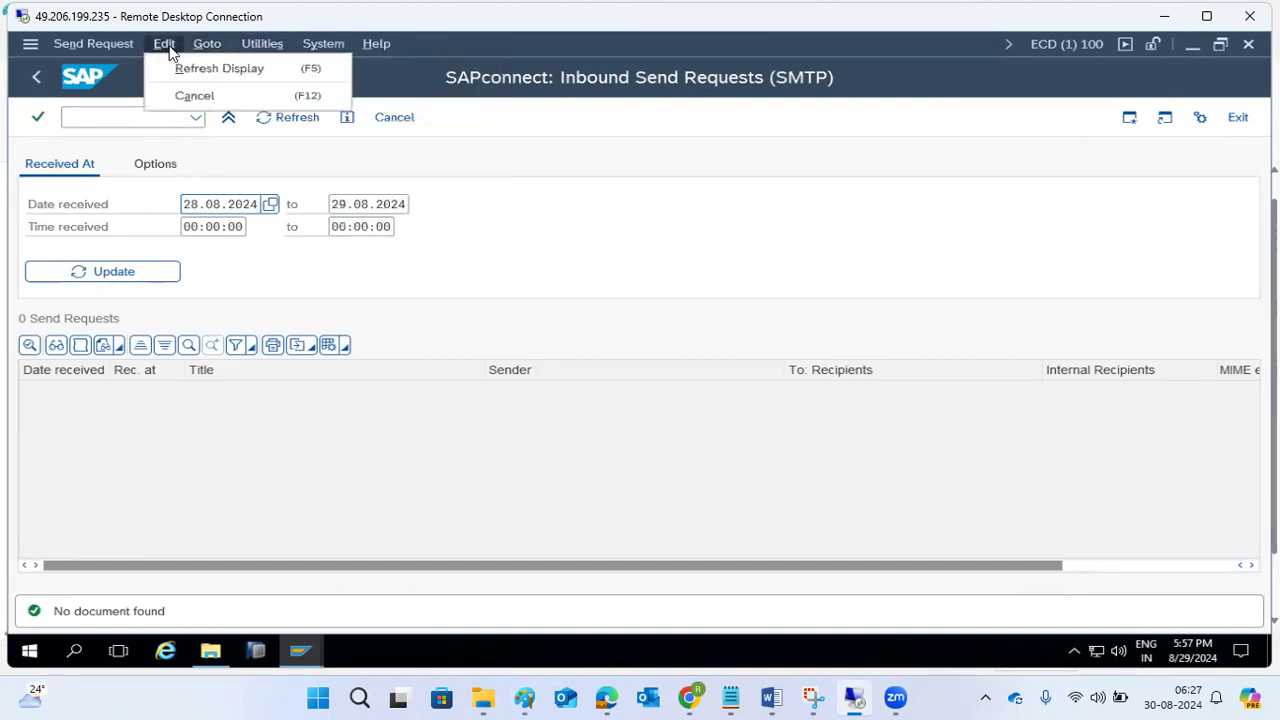
pyautogui.moveTo(128, 45)
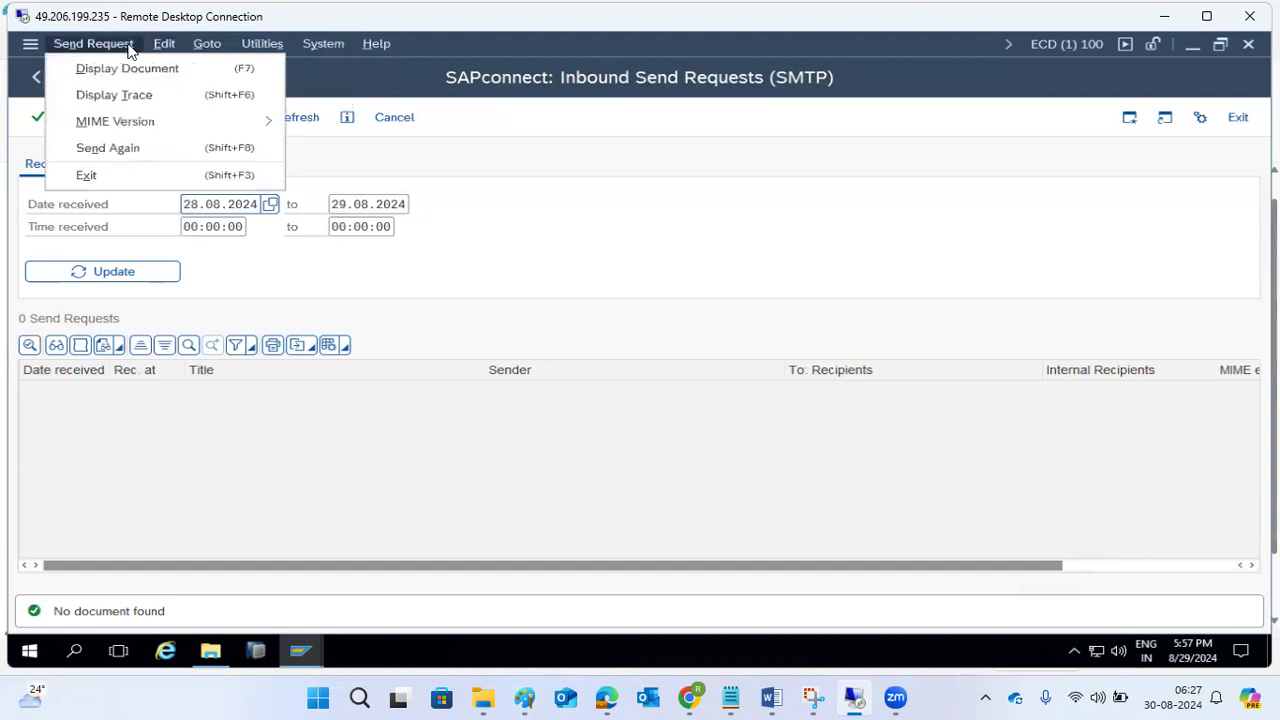
pyautogui.click(504, 538)
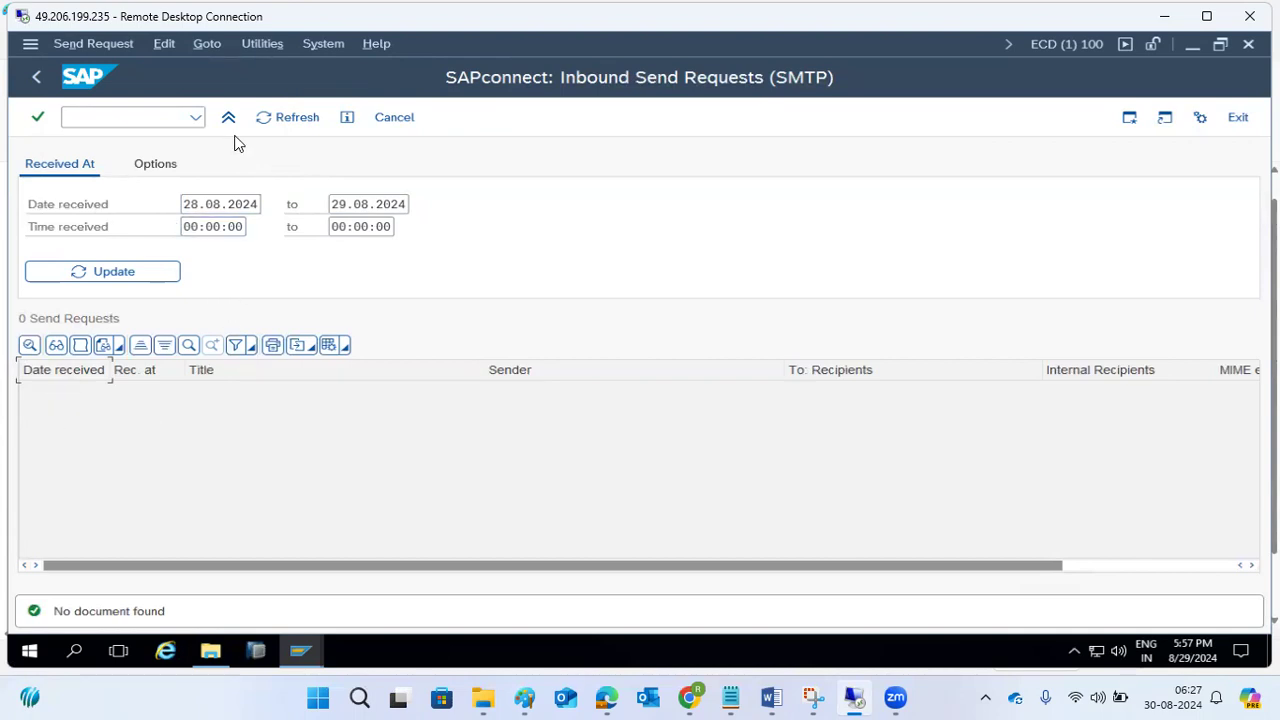
pyautogui.click(268, 45)
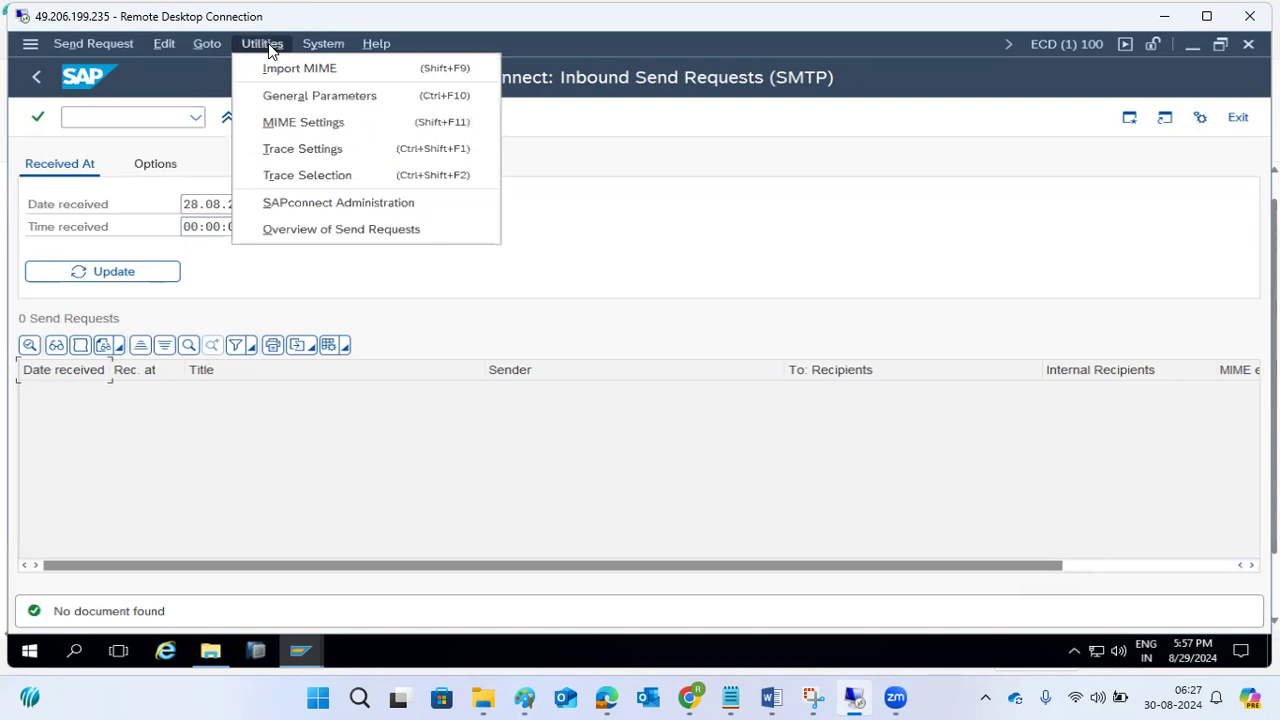
pyautogui.click(316, 206)
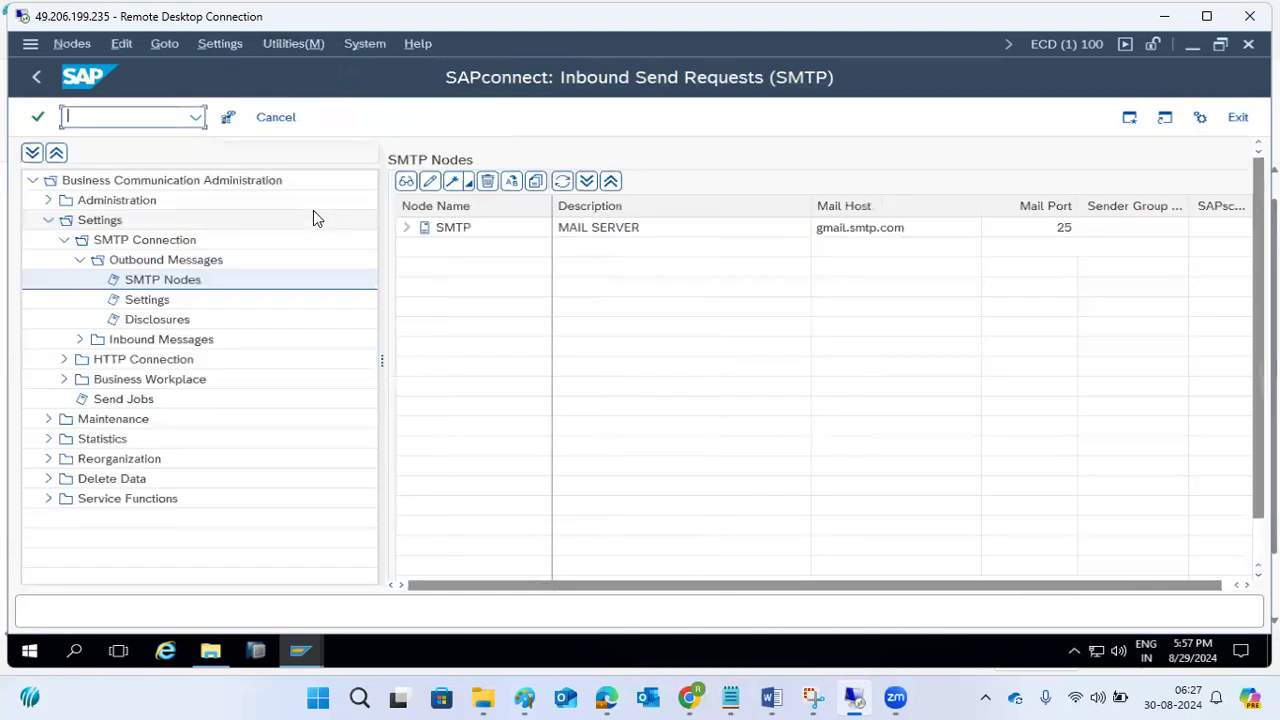
# Review the SMTP inbound message settings, including inbound status, and return to the inbound send requests.
pyautogui.click(80, 340)
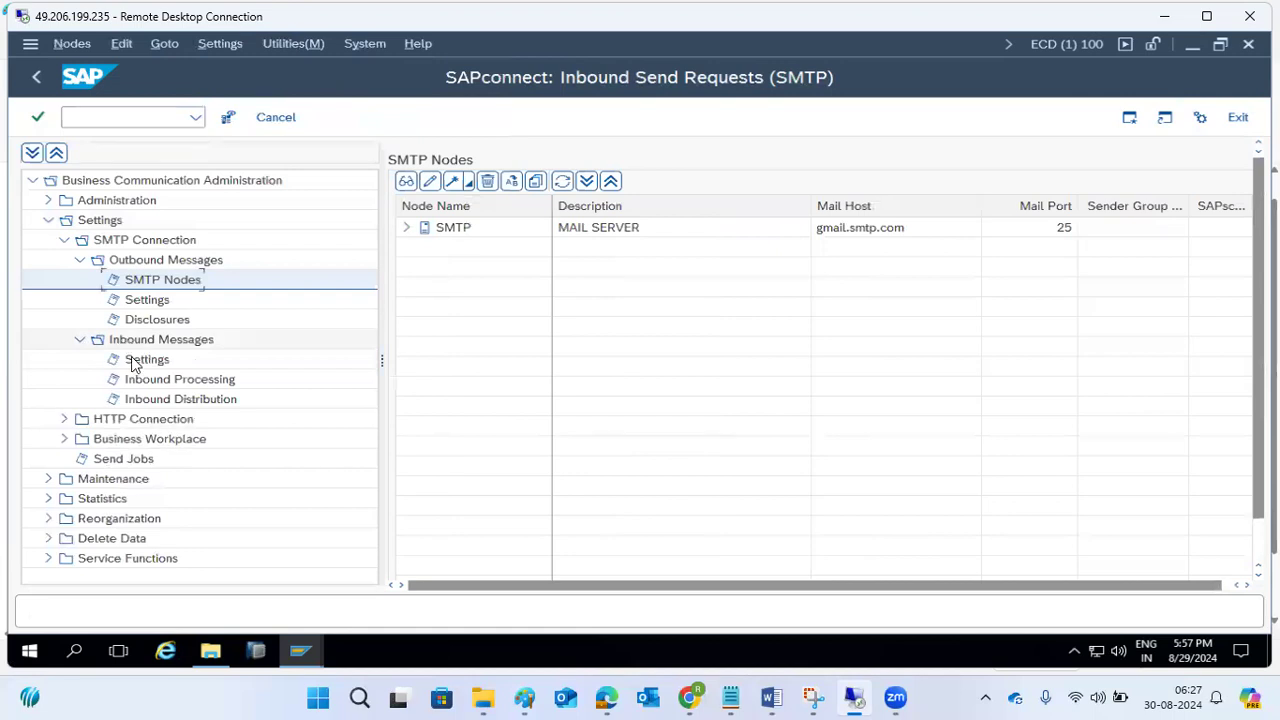
pyautogui.click(135, 361)
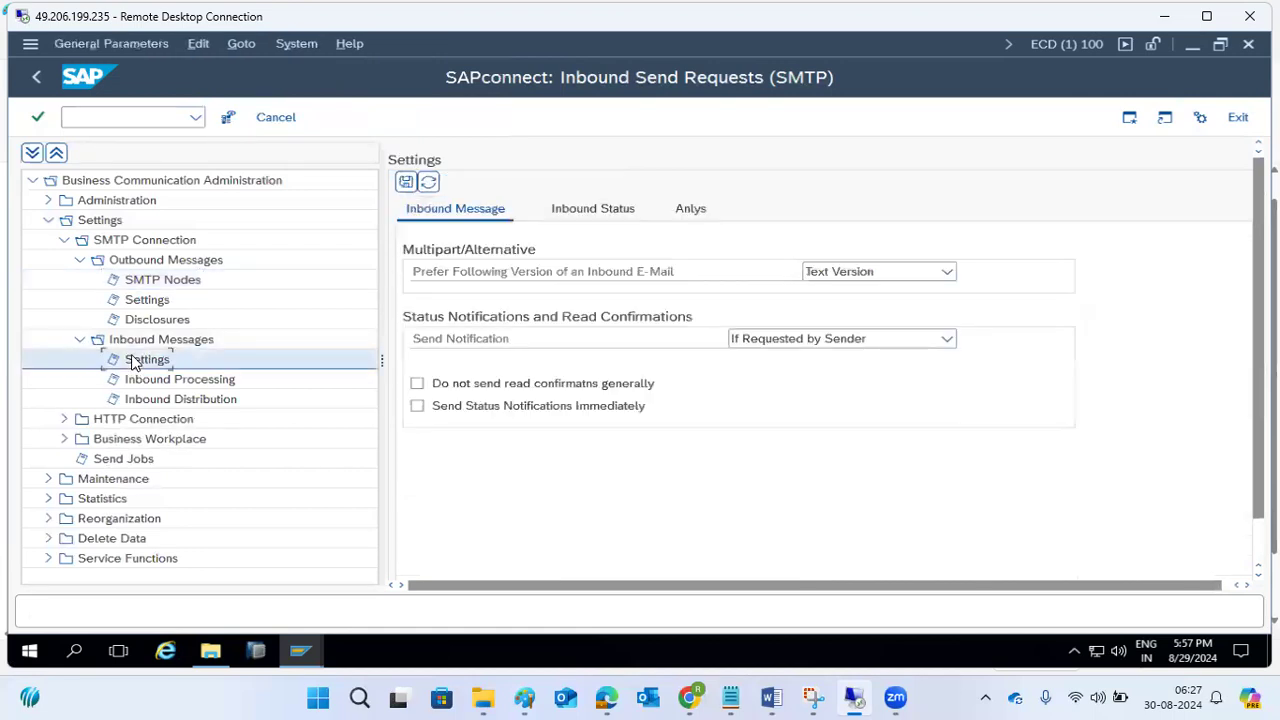
pyautogui.click(565, 212)
pyautogui.click(36, 78)
pyautogui.click(36, 80)
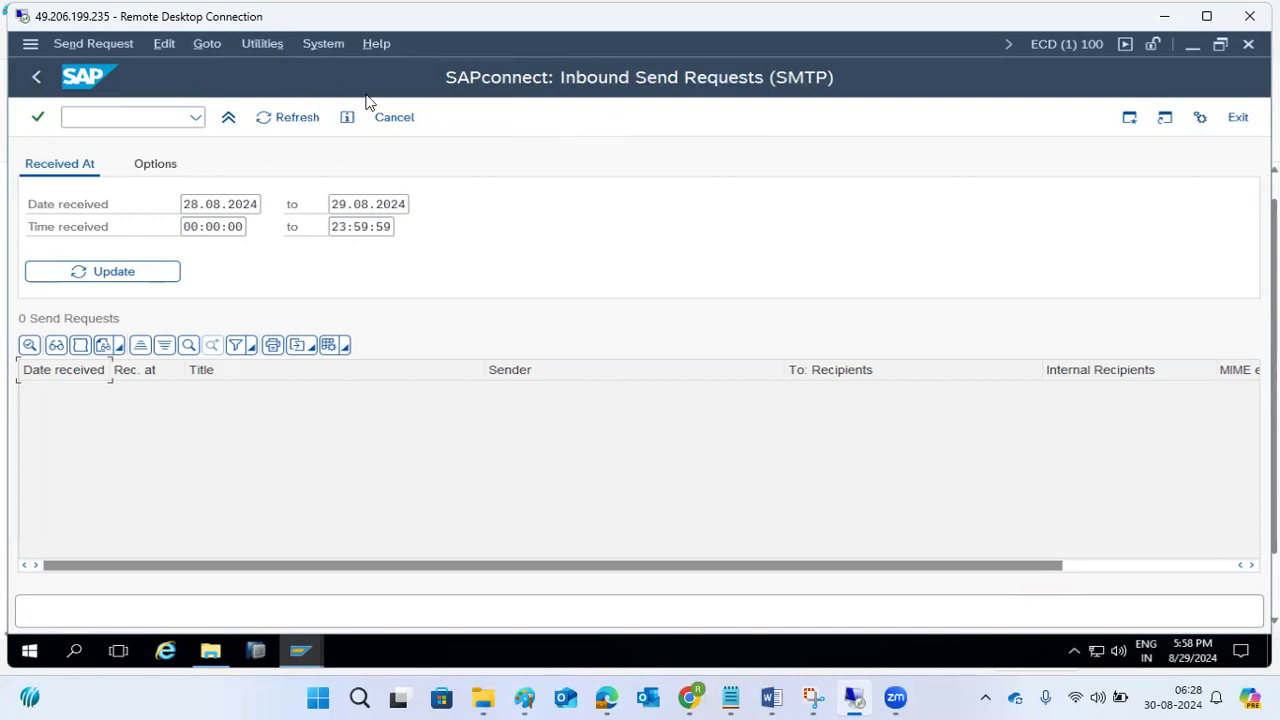
# View the SAPconnect general parameters from the inbound send requests and return to SAP Easy Access.
pyautogui.click(274, 45)
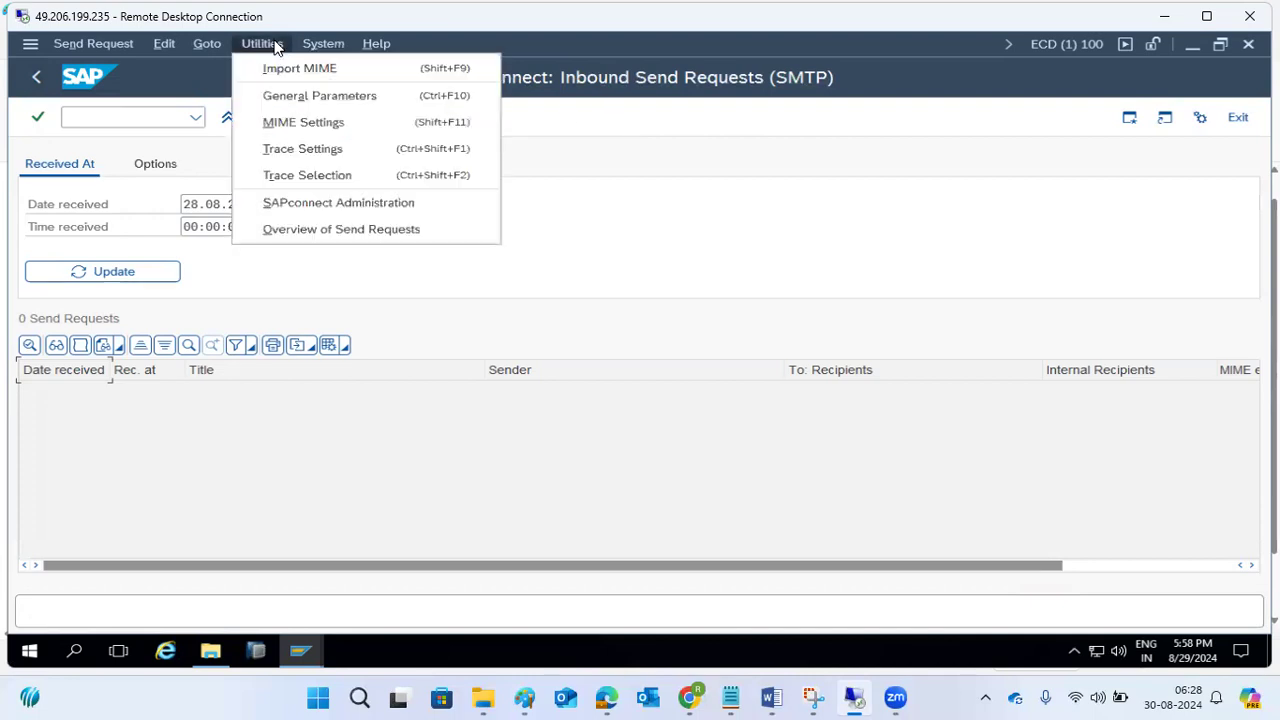
pyautogui.click(297, 95)
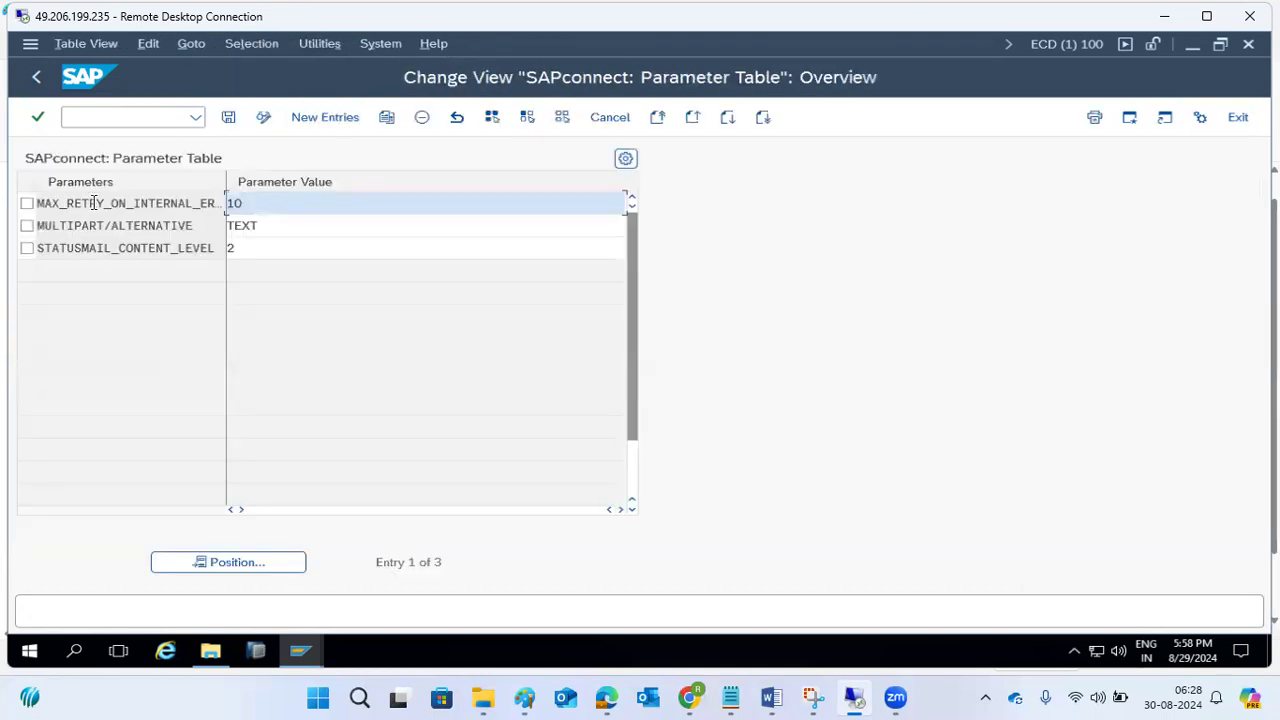
pyautogui.click(51, 79)
pyautogui.click(47, 77)
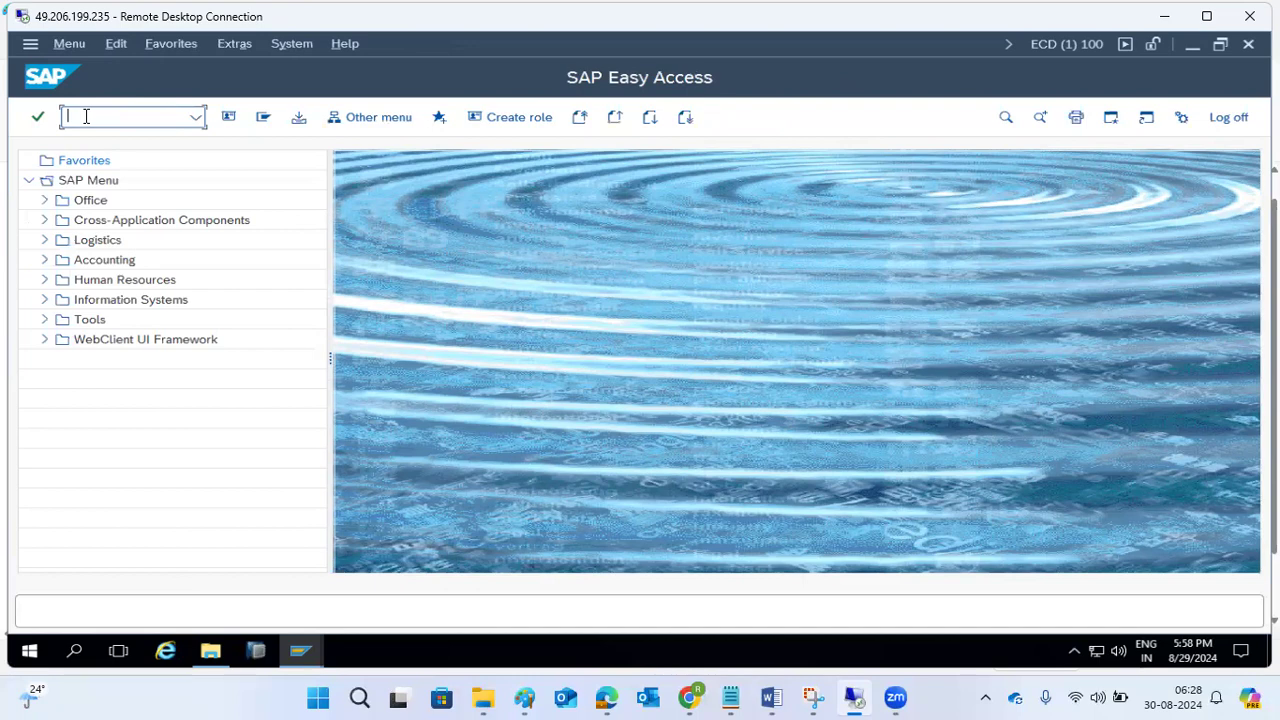
# Check the send request overview with transaction SOST and return to SAP Easy Access.
pyautogui.write('sost')
pyautogui.press('Return')
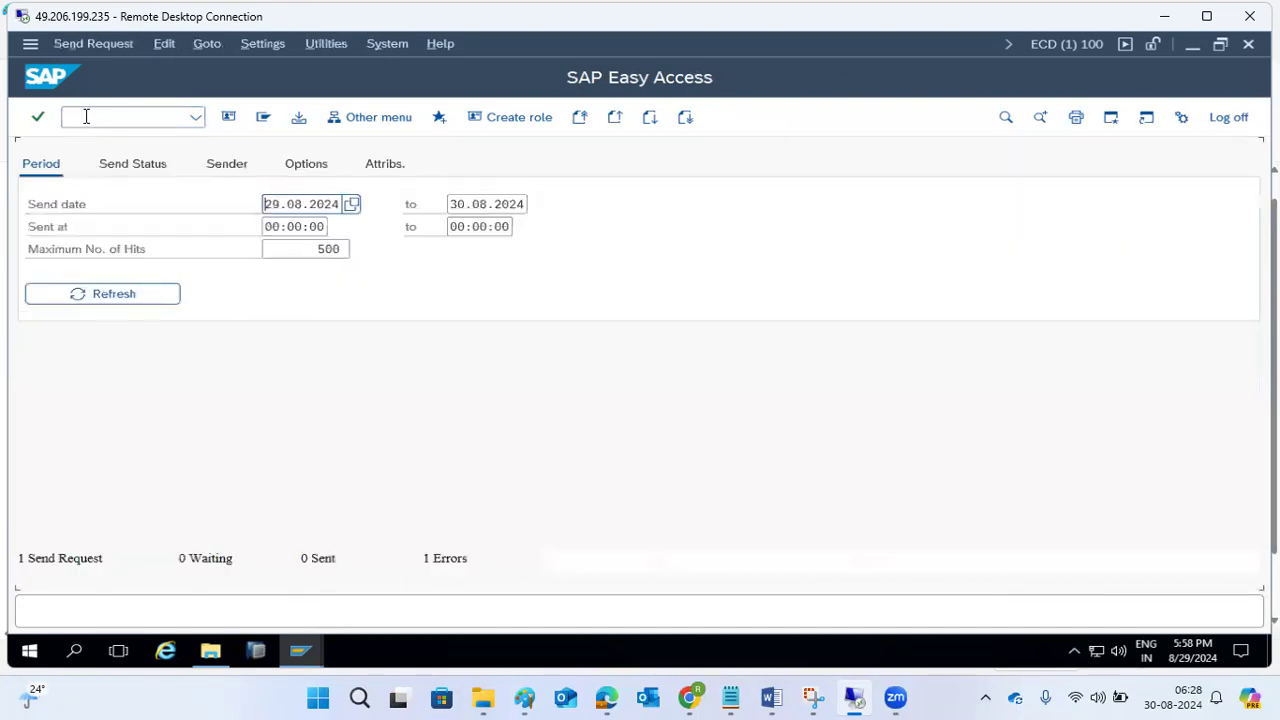
pyautogui.click(37, 77)
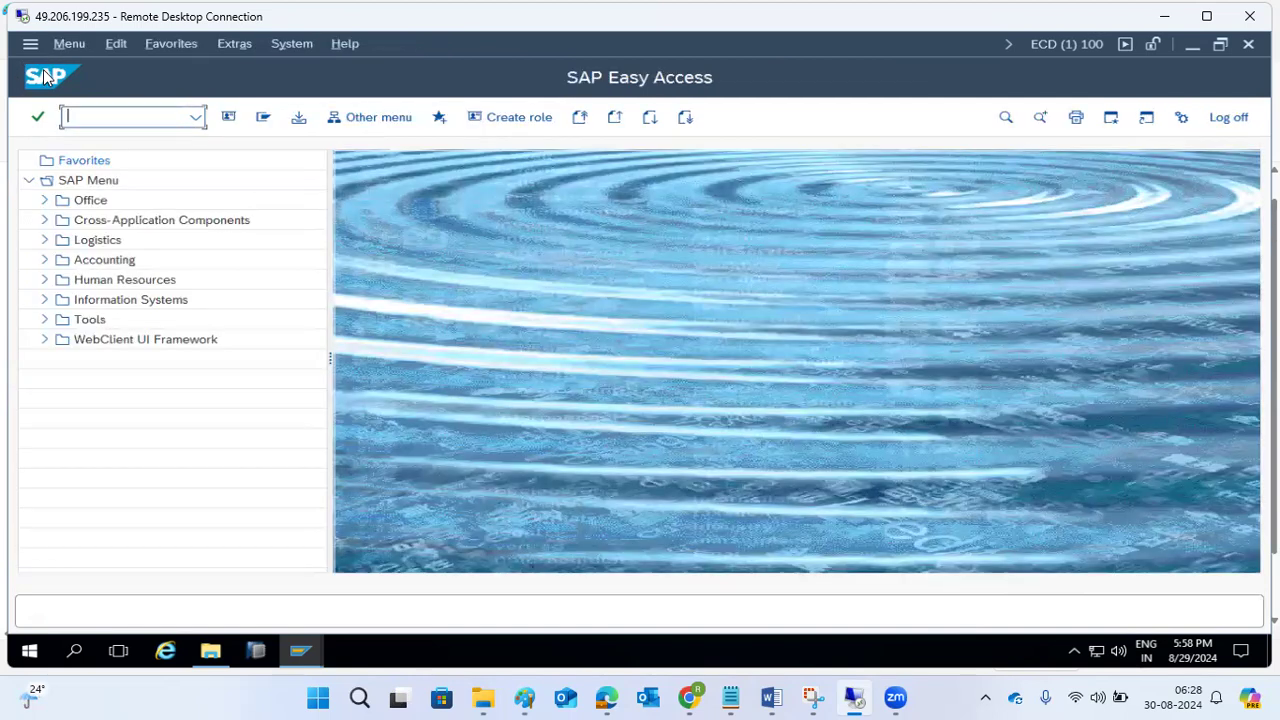